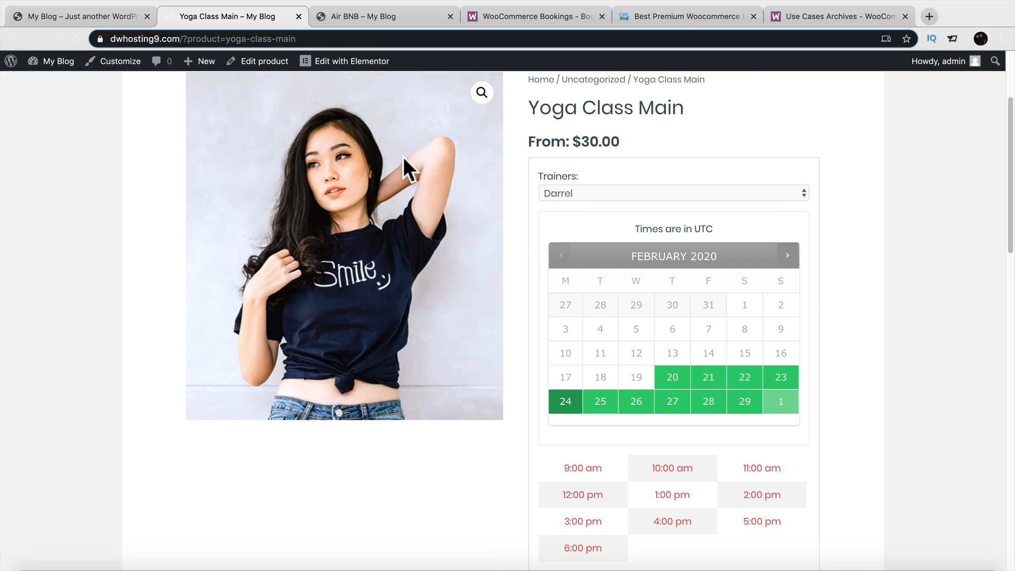
Step: On the Yoga Class Main product page, choose the first trainer, February 25, 2020 and the 11:00 am time slot
click(344, 14)
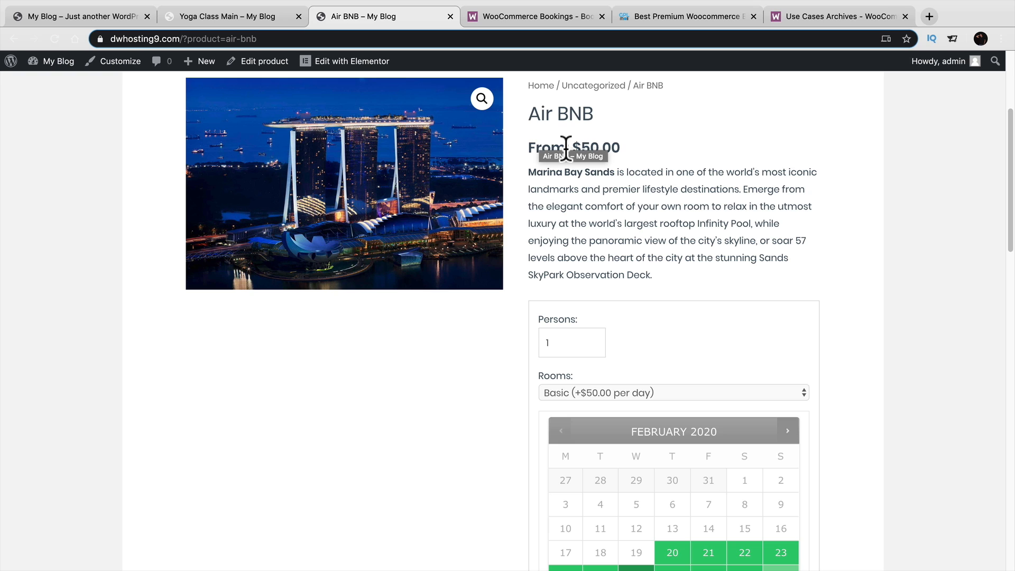
click(254, 19)
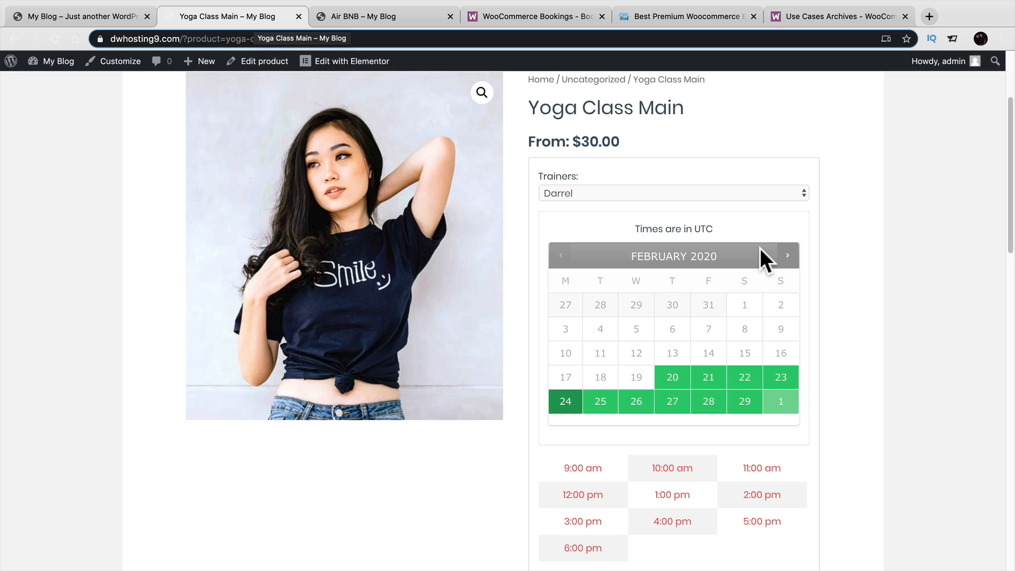
click(704, 197)
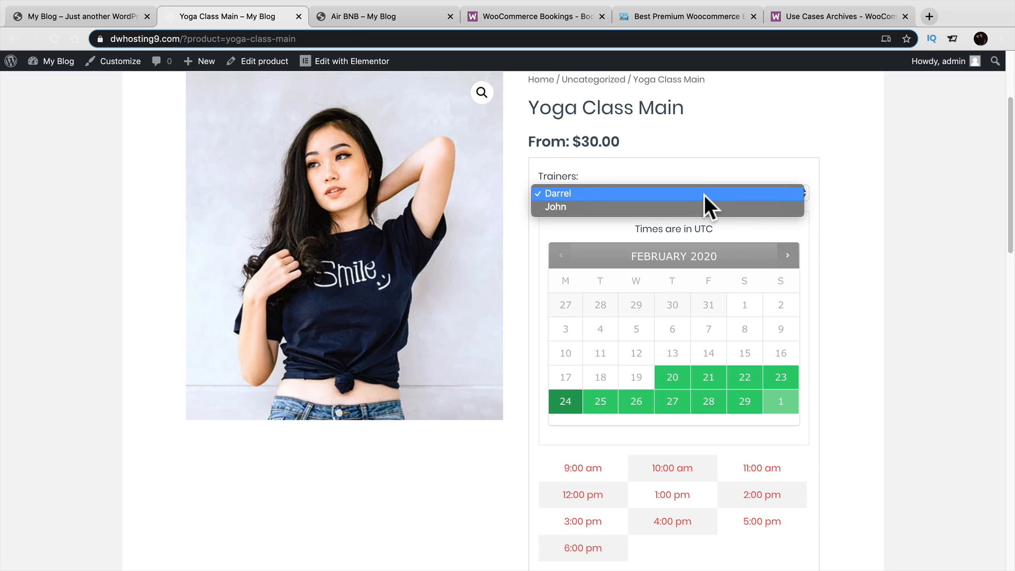
click(705, 195)
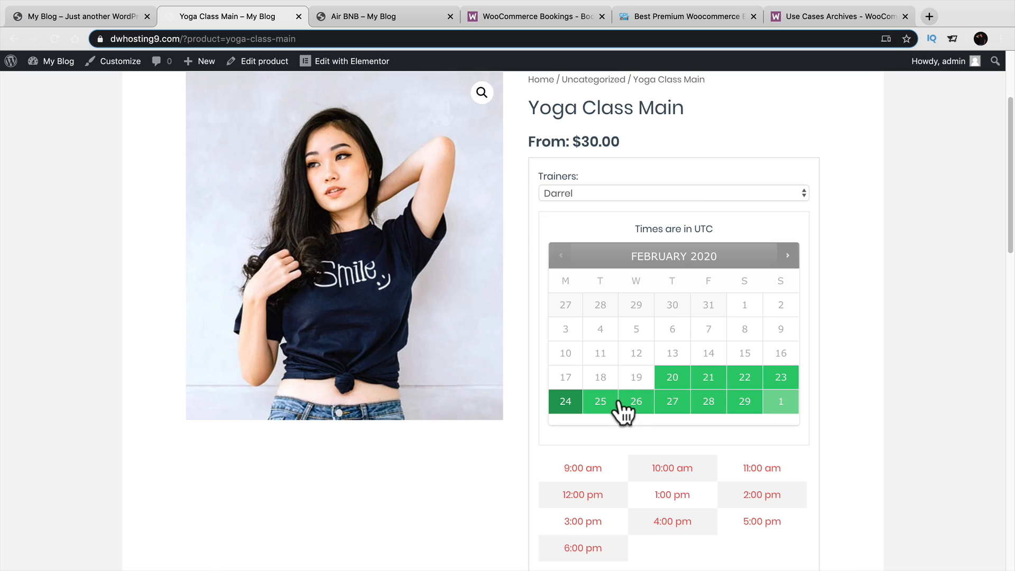
click(602, 404)
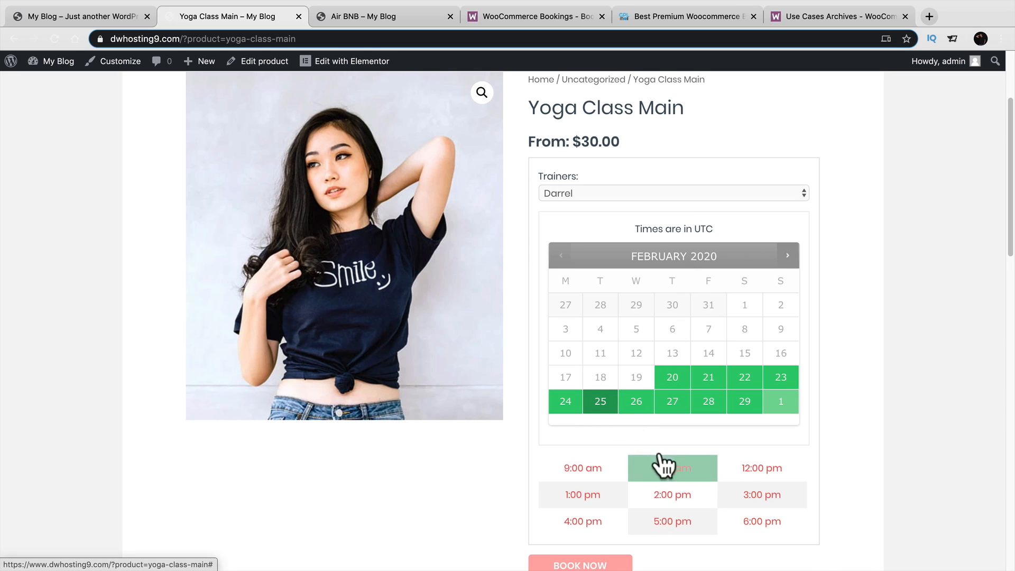
click(619, 471)
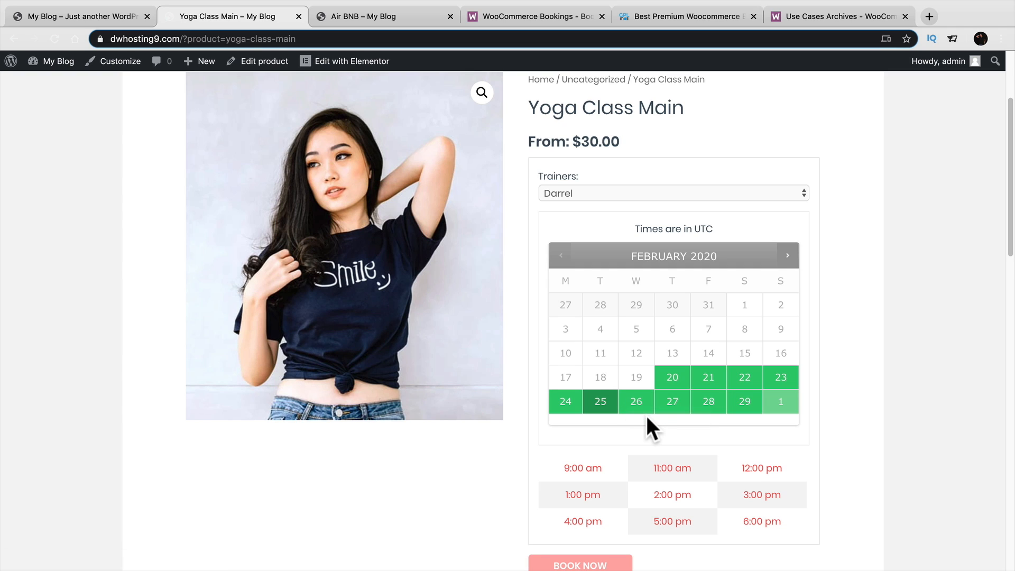
click(664, 468)
scroll(714, 457, down, 1)
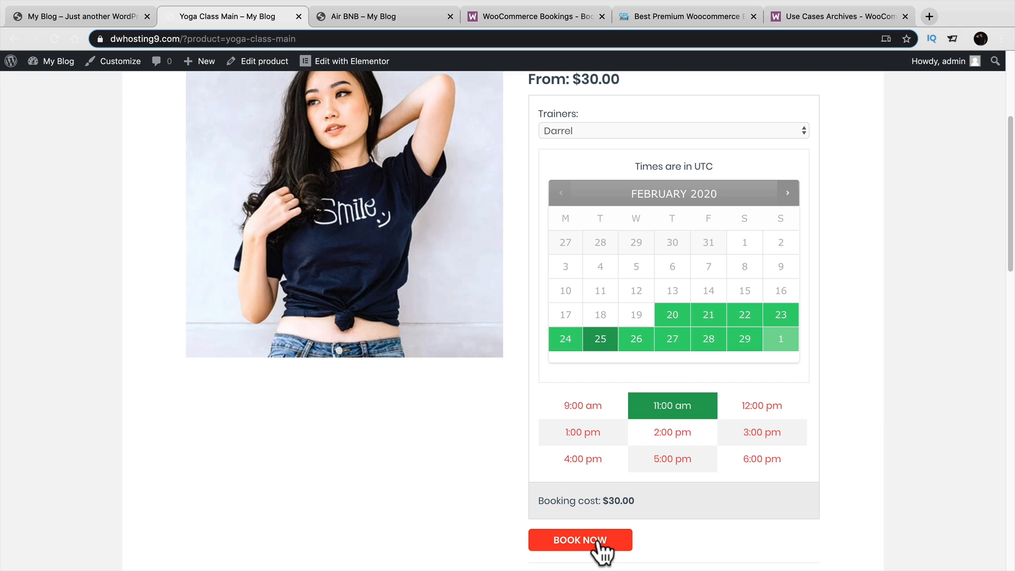
scroll(602, 552, up, 3)
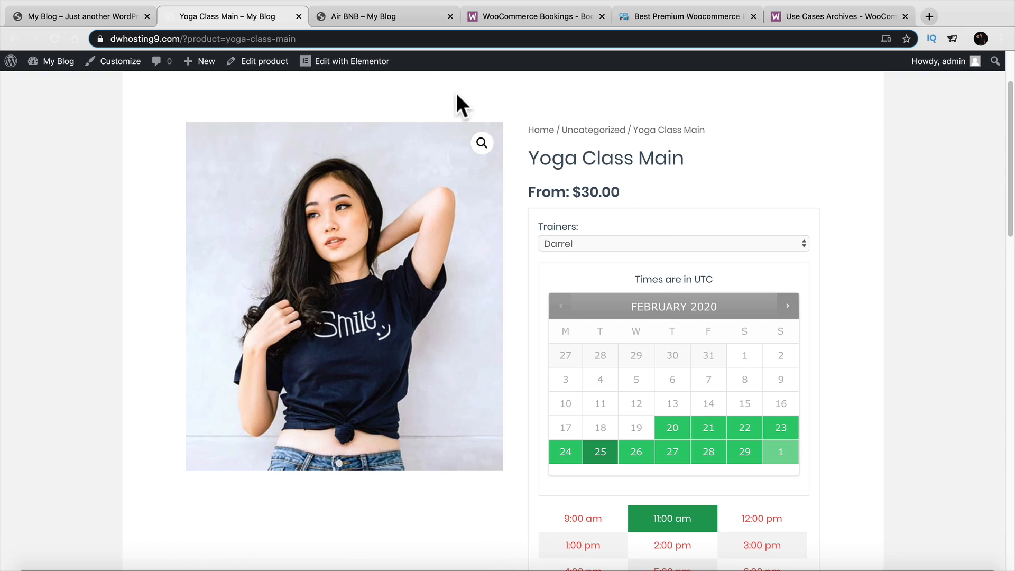
Step: On the Air BNB product page, choose the Deluxe (+$100.00 per day) room
click(397, 18)
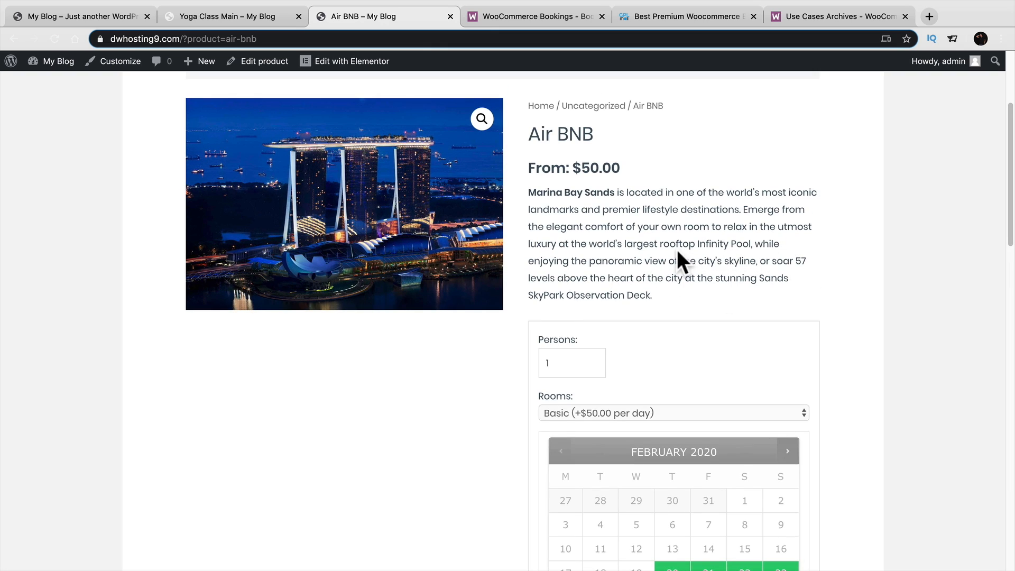
scroll(676, 252, down, 1)
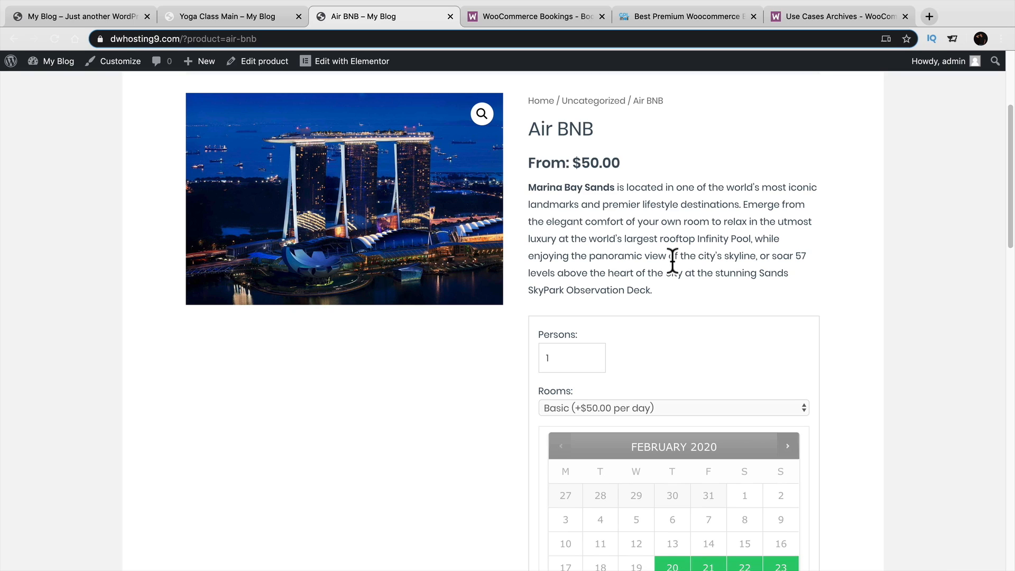
drag(548, 330, 532, 329)
click(569, 308)
scroll(582, 300, down, 2)
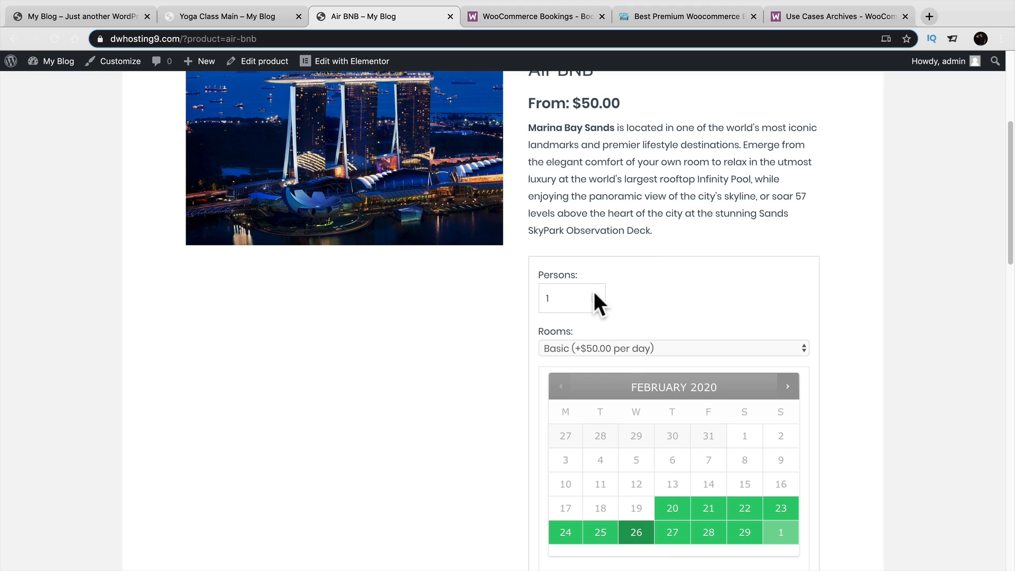
double_click(595, 293)
scroll(656, 291, down, 1)
click(626, 321)
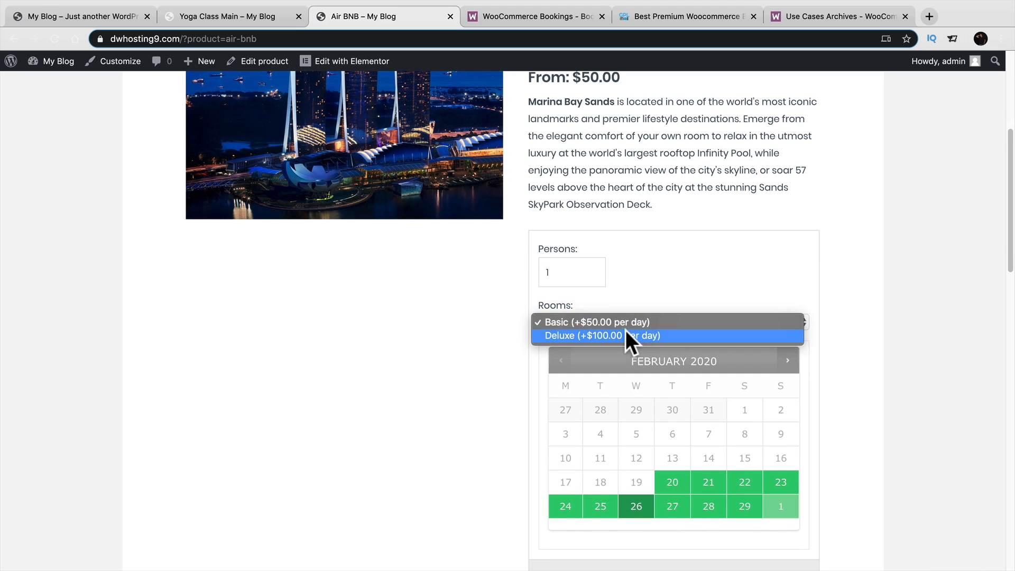
click(626, 336)
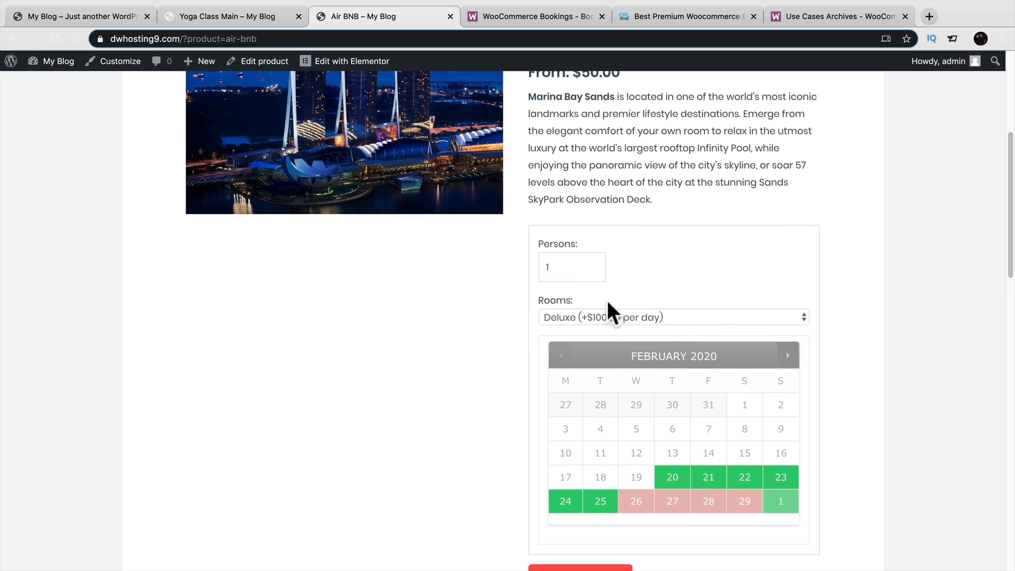
Step: Select February 20 to 23, 2020 as the Air BNB stay and book it
scroll(607, 300, down, 3)
click(581, 427)
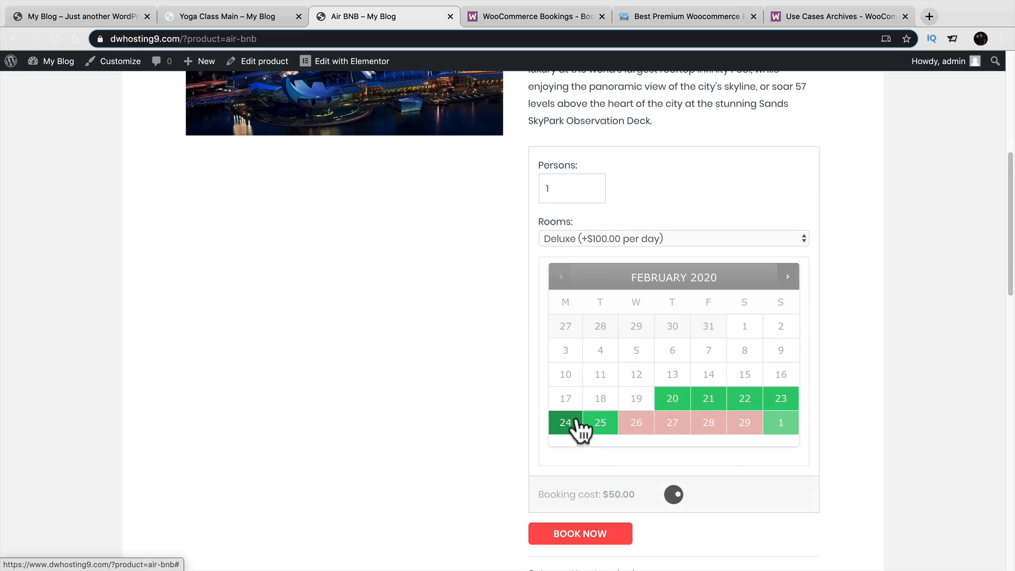
click(676, 403)
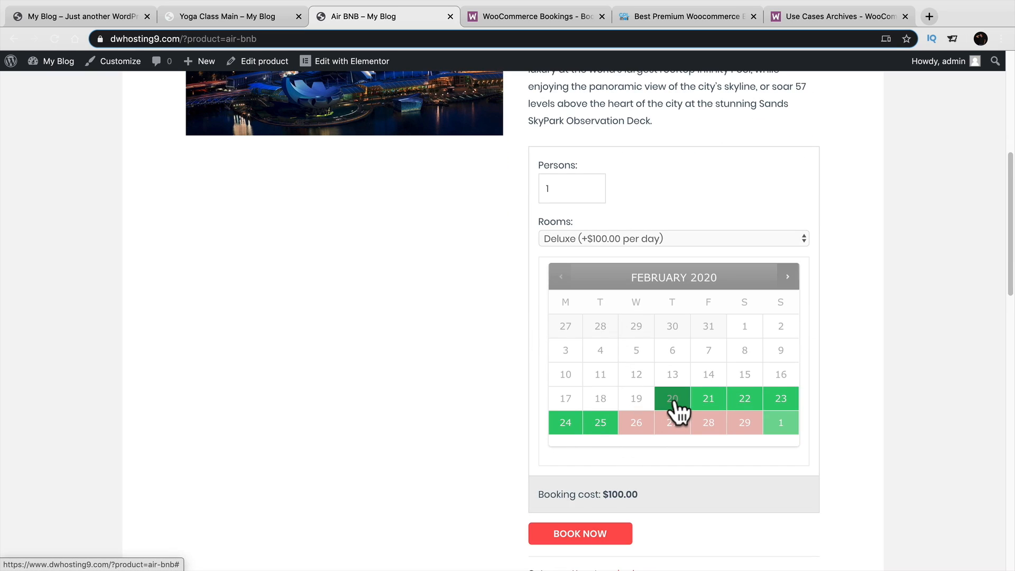
click(782, 411)
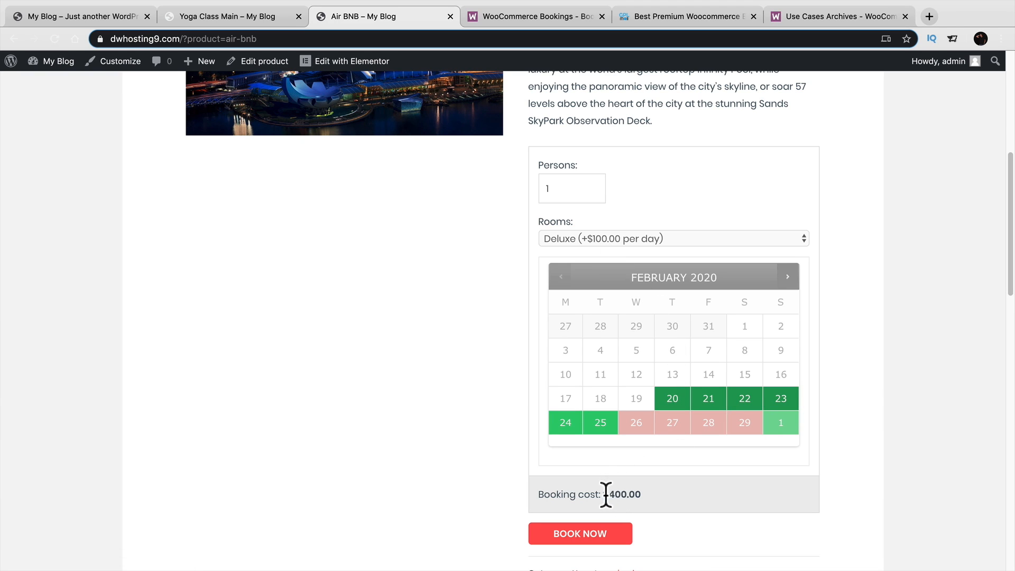
click(586, 536)
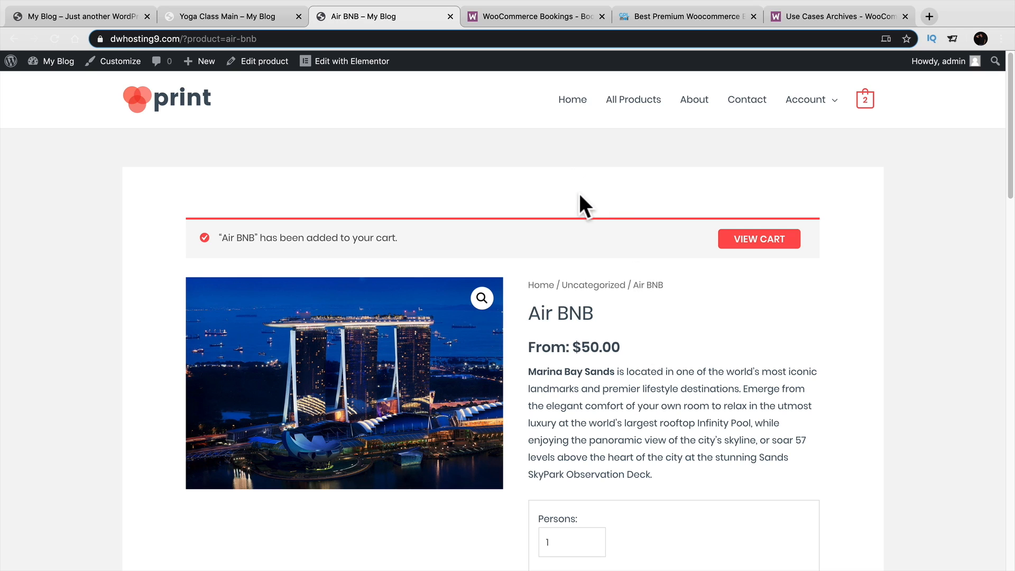
Step: Compare the WooCommerce Bookings extension page with the GPLmall premium plugin store page
scroll(577, 201, down, 2)
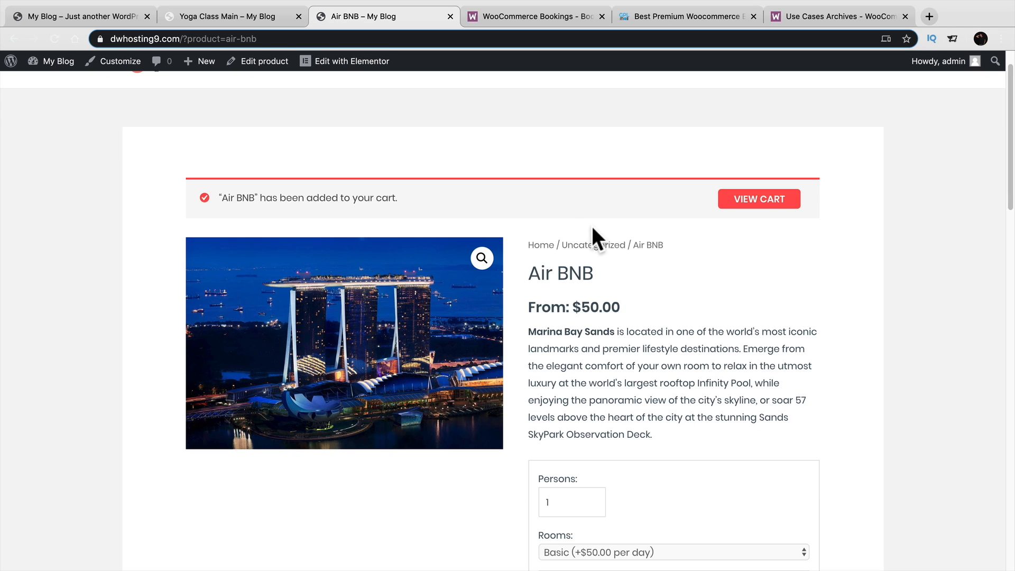
scroll(603, 254, down, 1)
scroll(607, 267, up, 2)
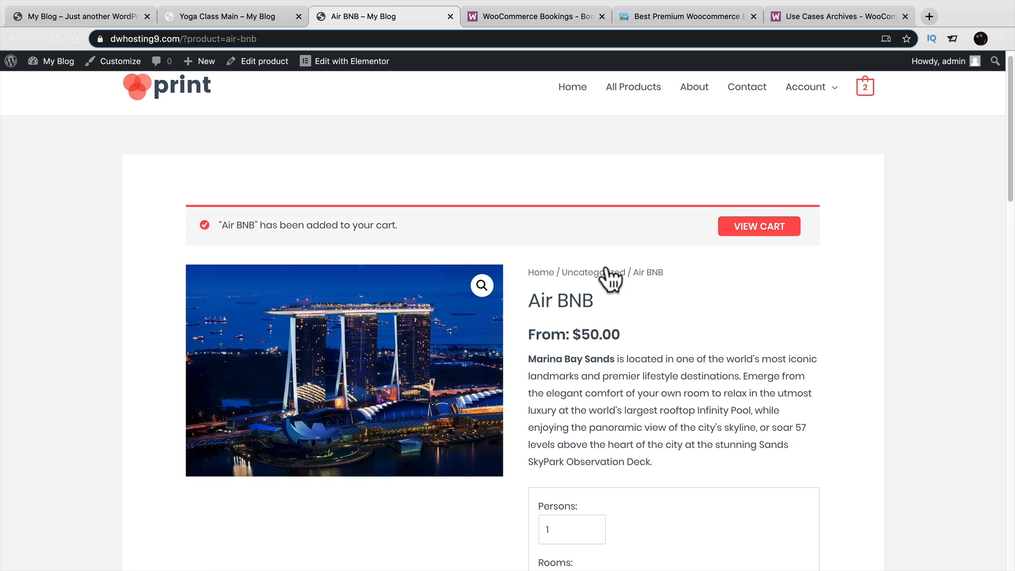
click(533, 20)
mouse_move(534, 77)
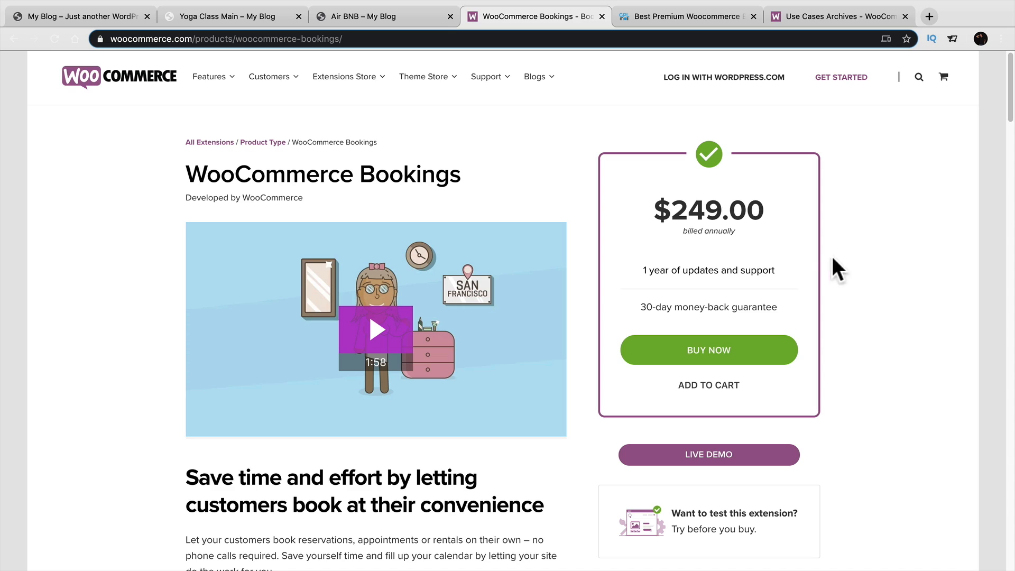
click(657, 19)
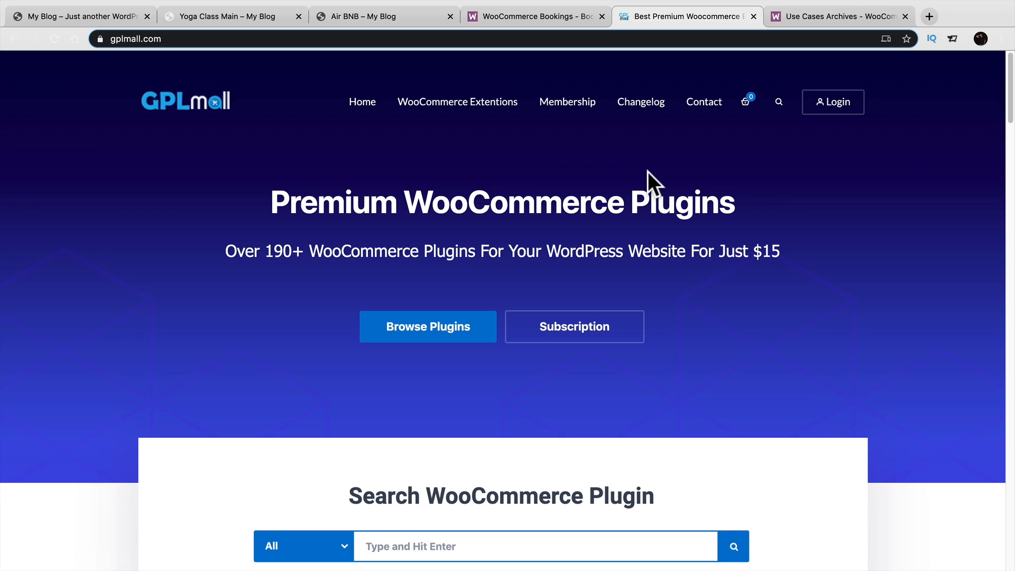
click(503, 19)
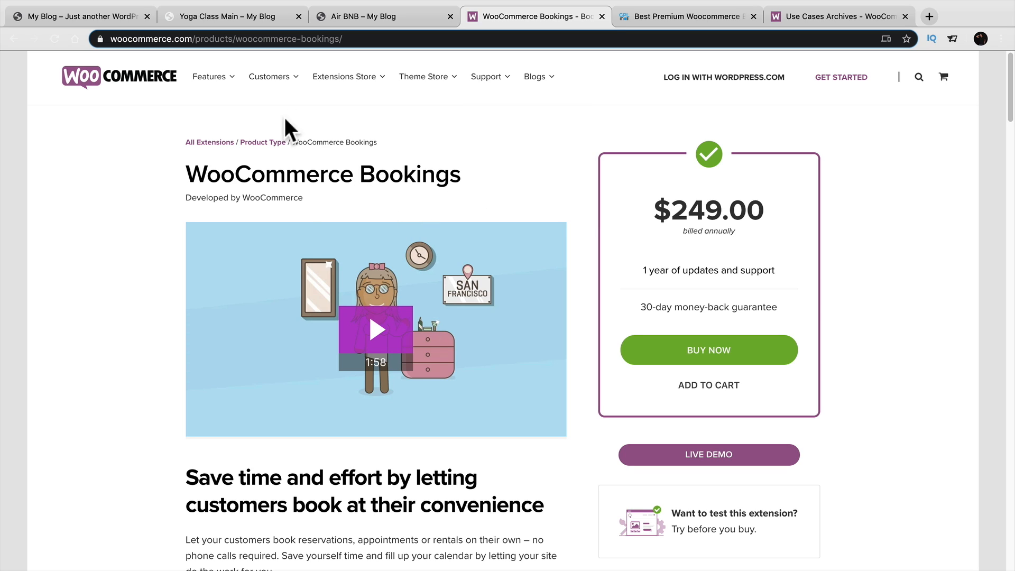
Step: Go to the store's home page and open its WordPress admin dashboard
click(106, 13)
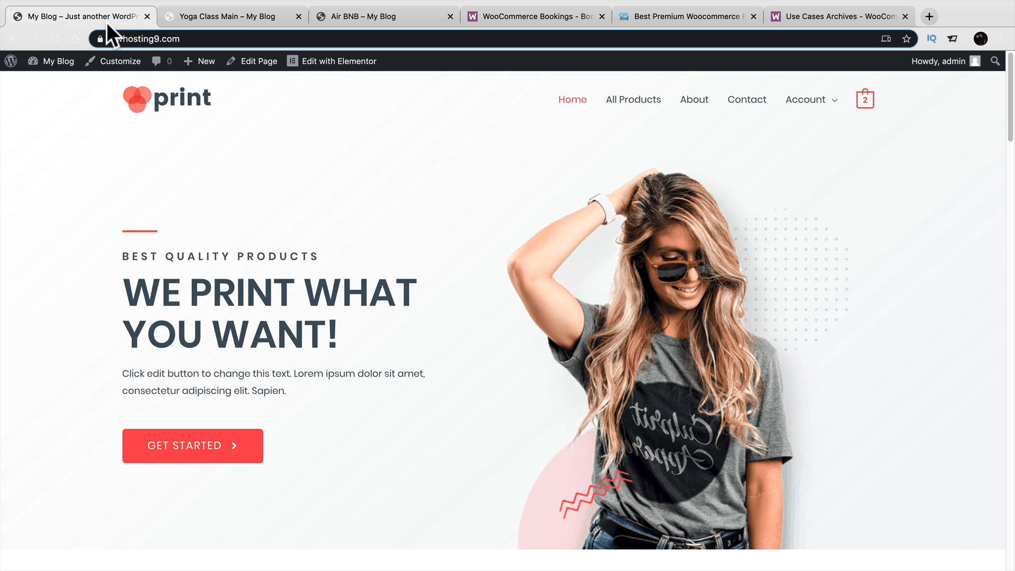
mouse_move(56, 62)
click(53, 82)
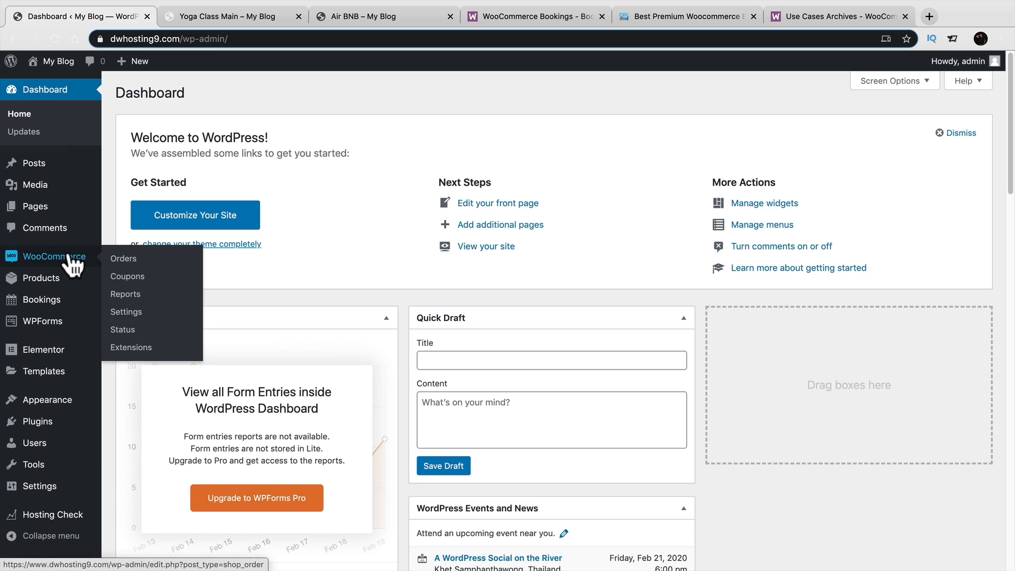
Step: Open the upload form for installing a plugin from a .zip file
mouse_move(55, 284)
mouse_move(58, 306)
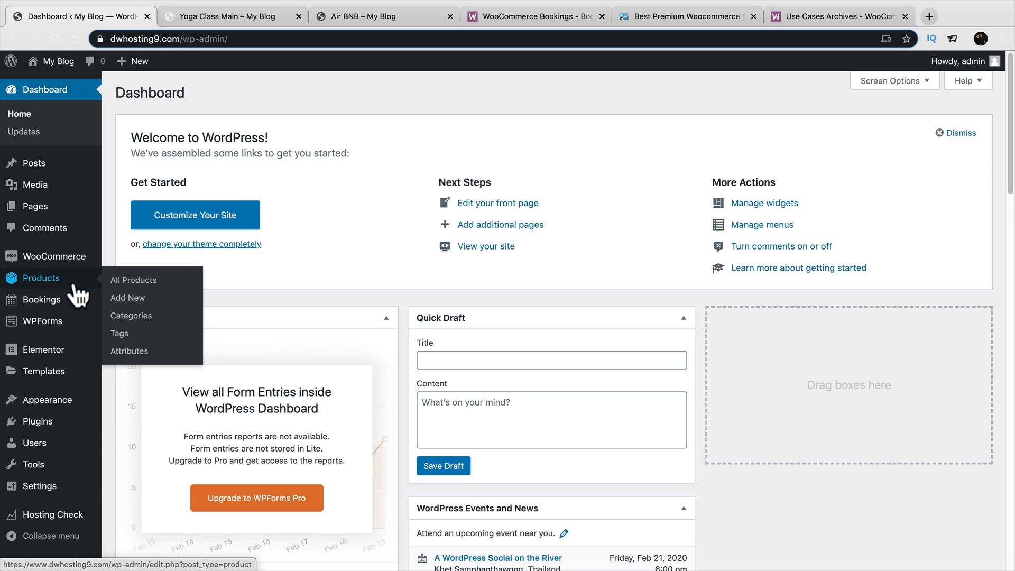
mouse_move(73, 425)
click(123, 426)
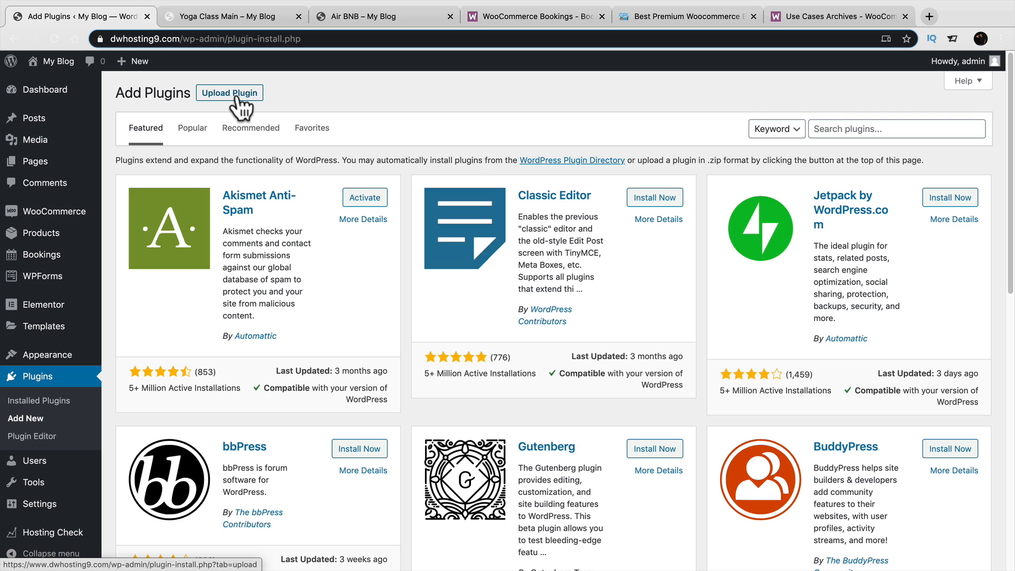
click(234, 98)
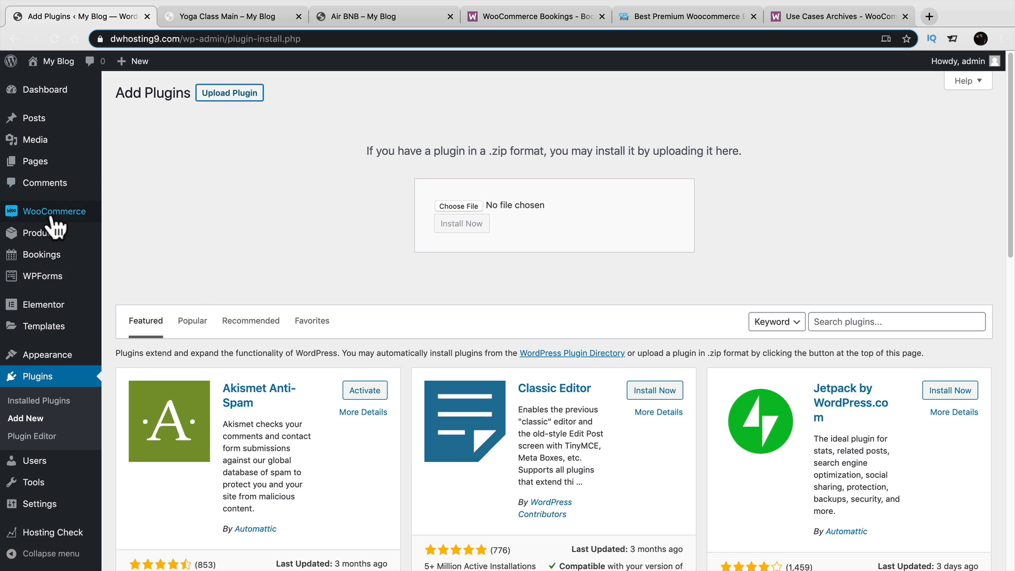
Step: Start a new WooCommerce product and name it "Darrels Yoga Class"
mouse_move(55, 227)
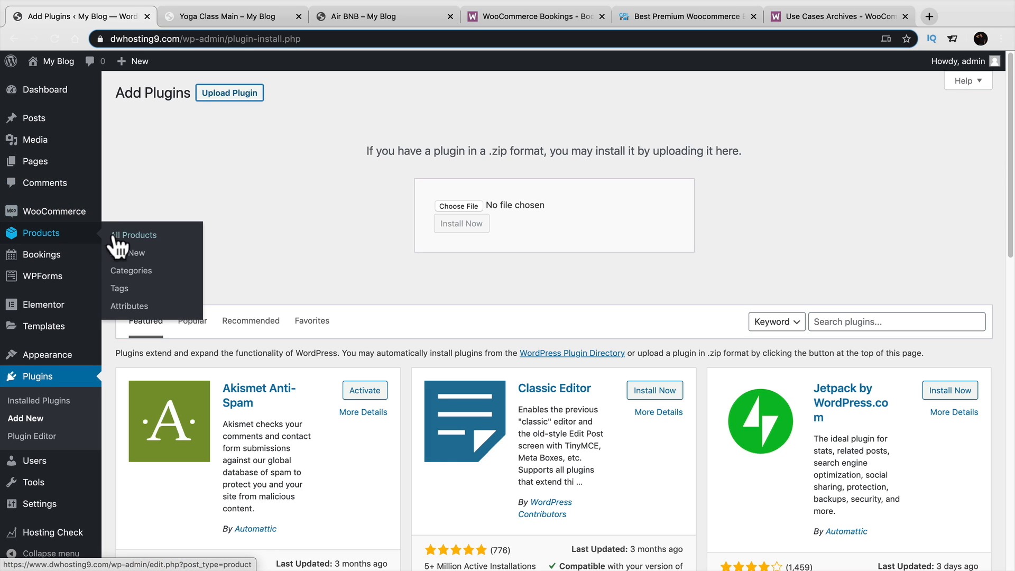
click(144, 258)
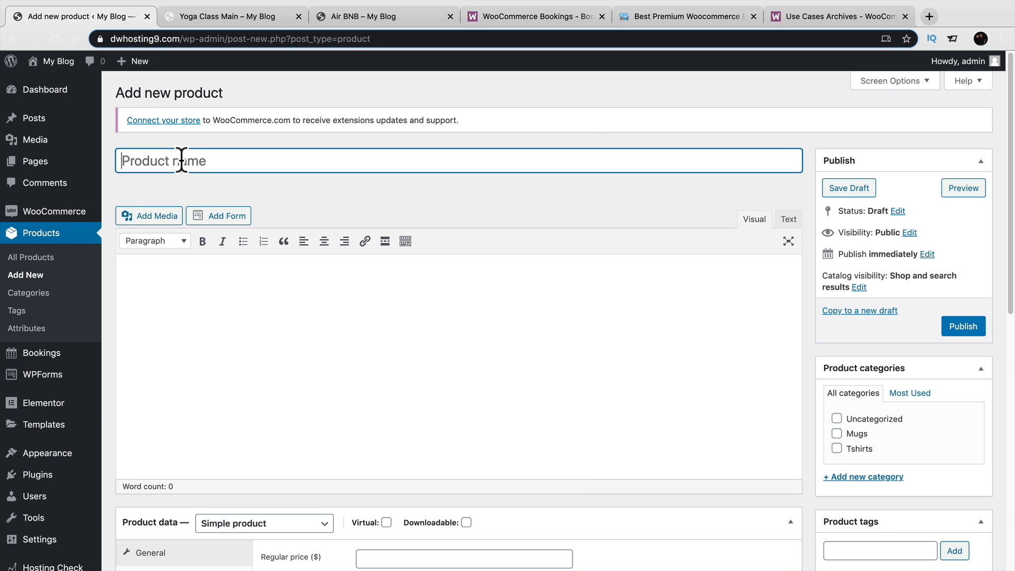
text(Darrels Yoga Class)
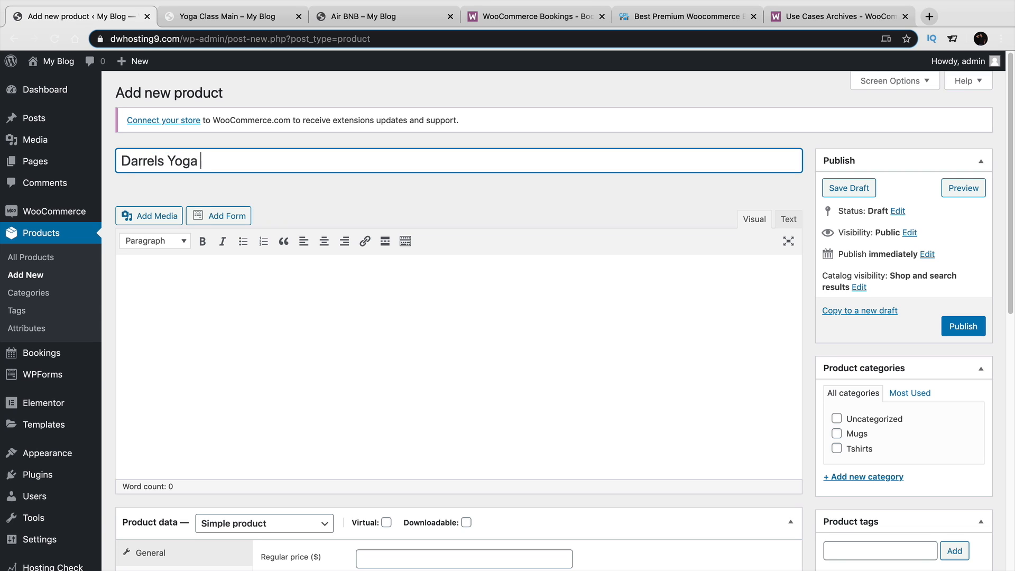
key(Tab)
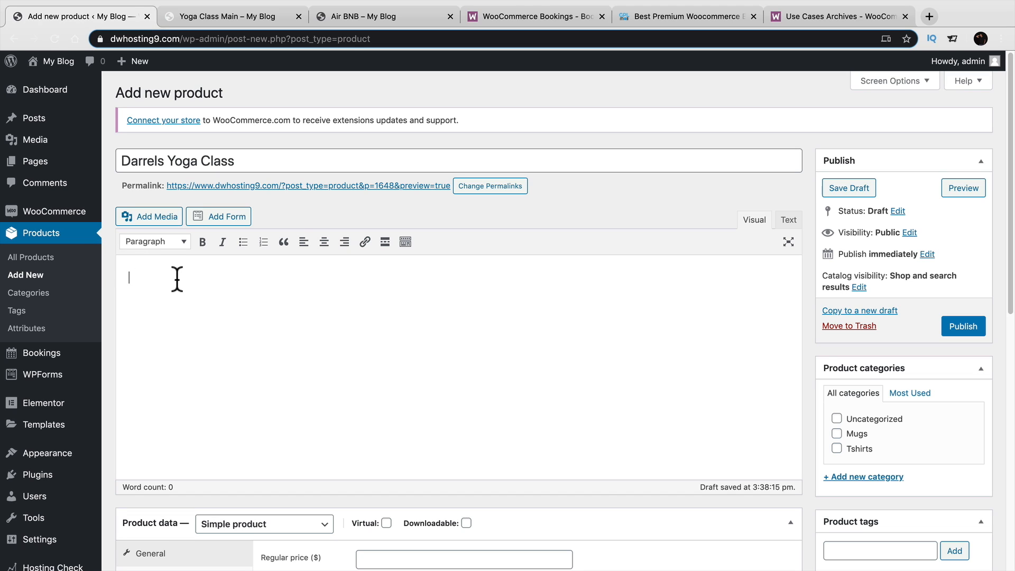
scroll(177, 279, down, 1)
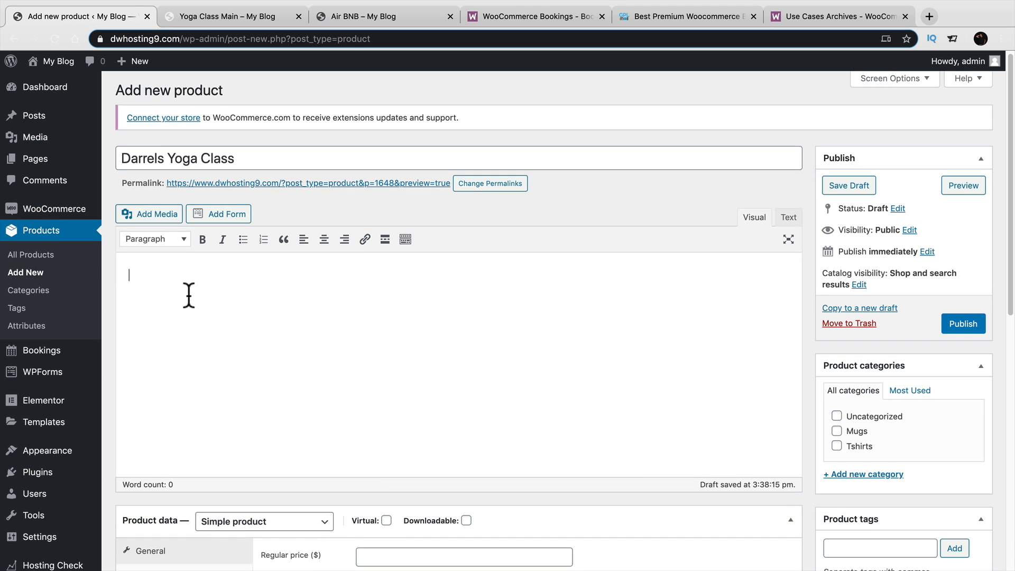
scroll(189, 296, down, 2)
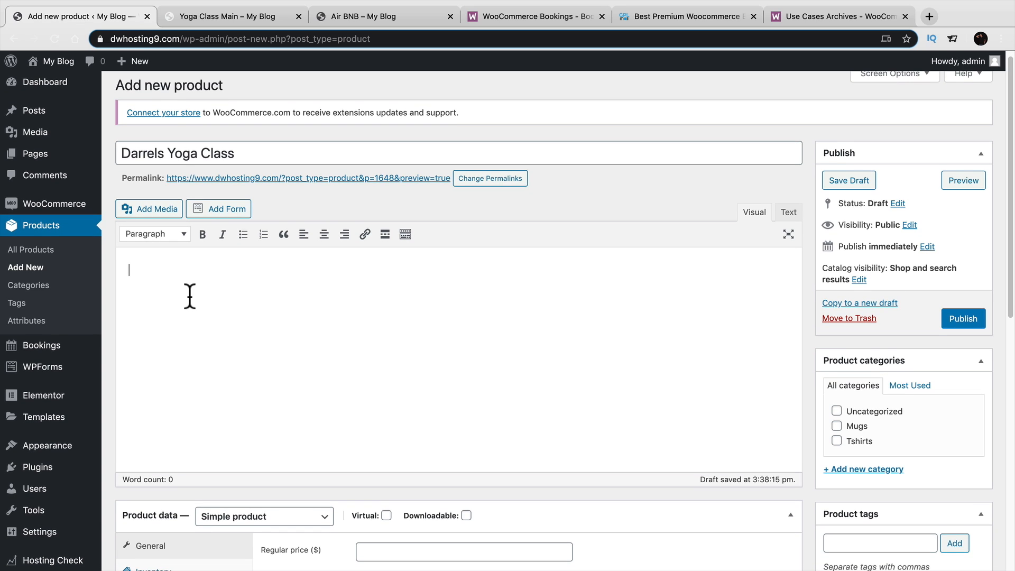
scroll(189, 304, down, 1)
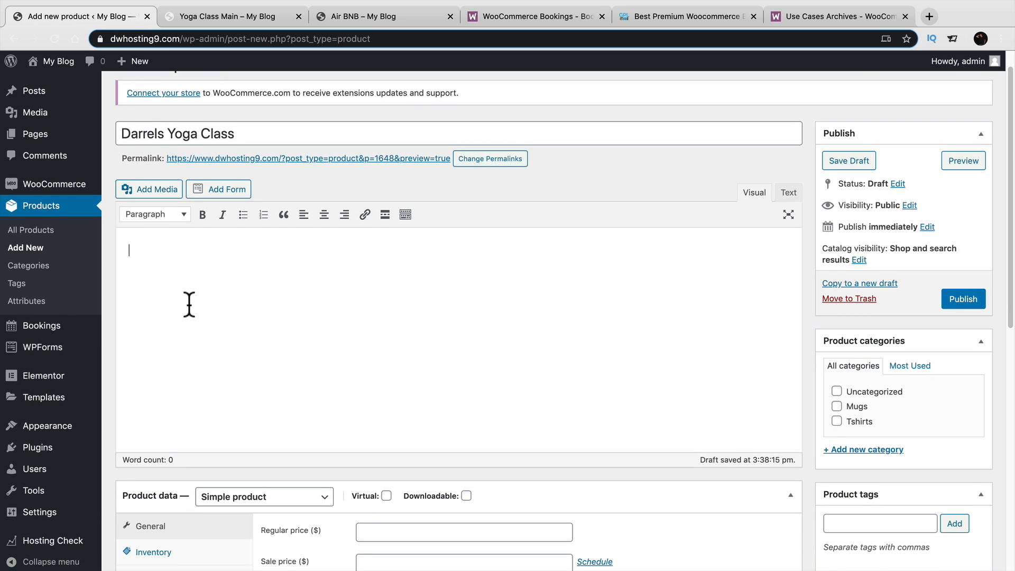
scroll(192, 311, down, 3)
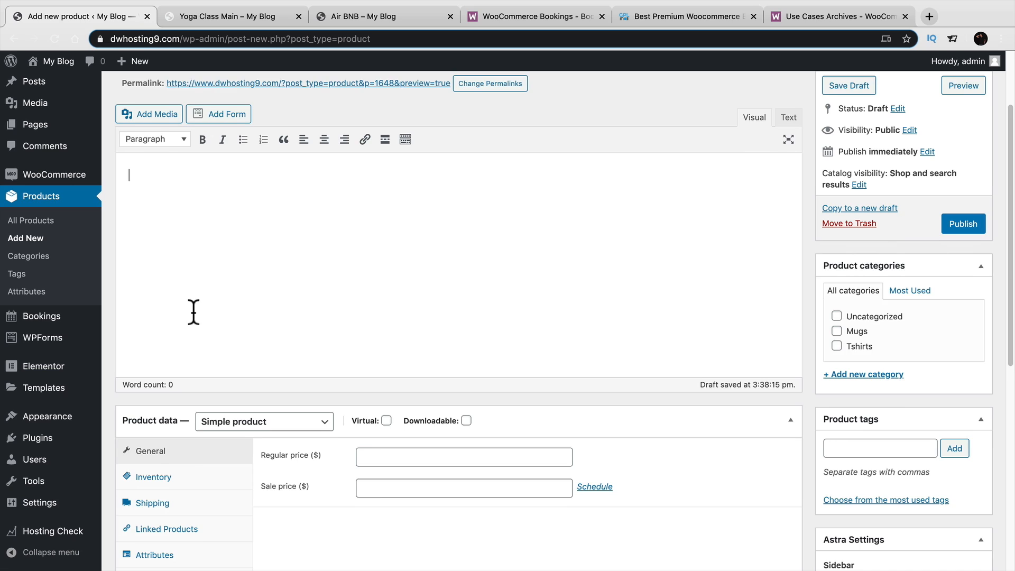
Step: Set the new product's type to Bookable product
scroll(193, 312, down, 5)
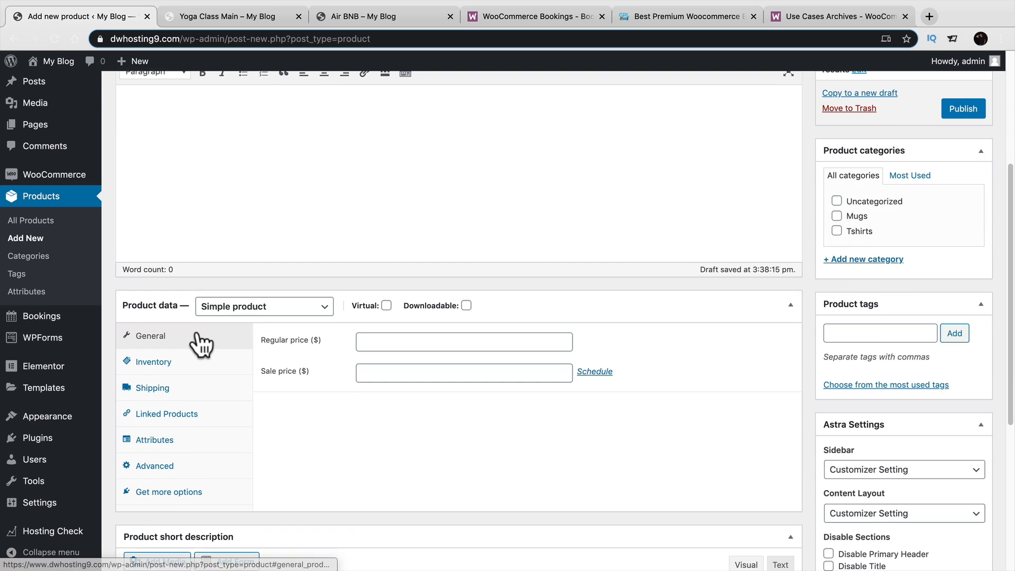
click(292, 312)
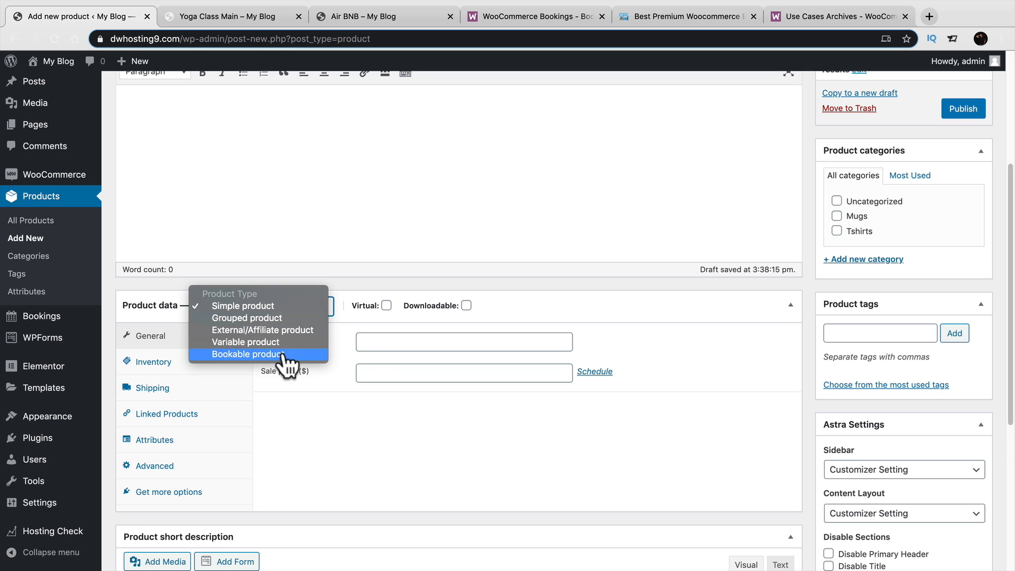
click(315, 354)
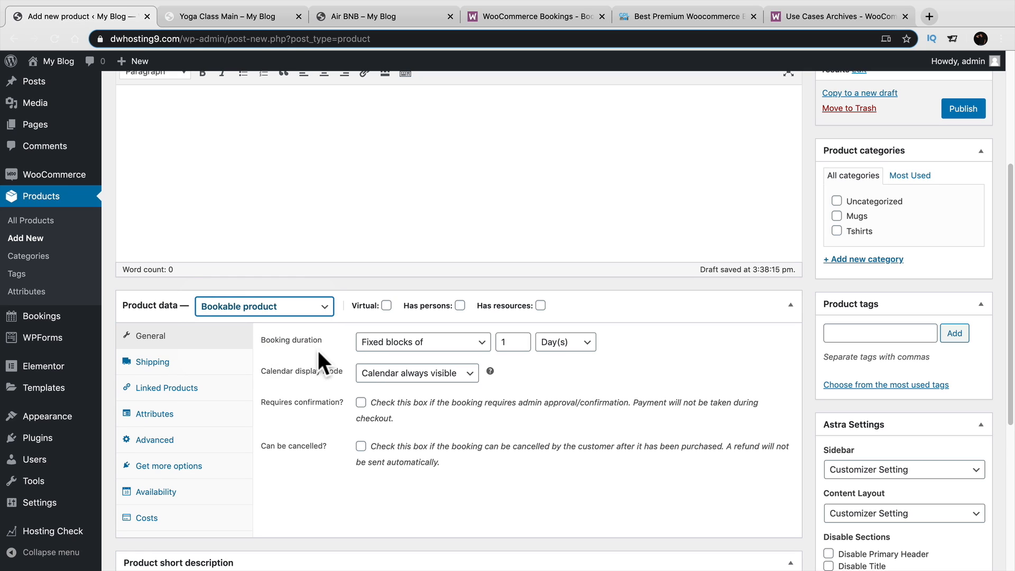
Step: Set the booking duration to fixed blocks of 1 hour and keep the calendar display mode at Calendar always visible
click(371, 357)
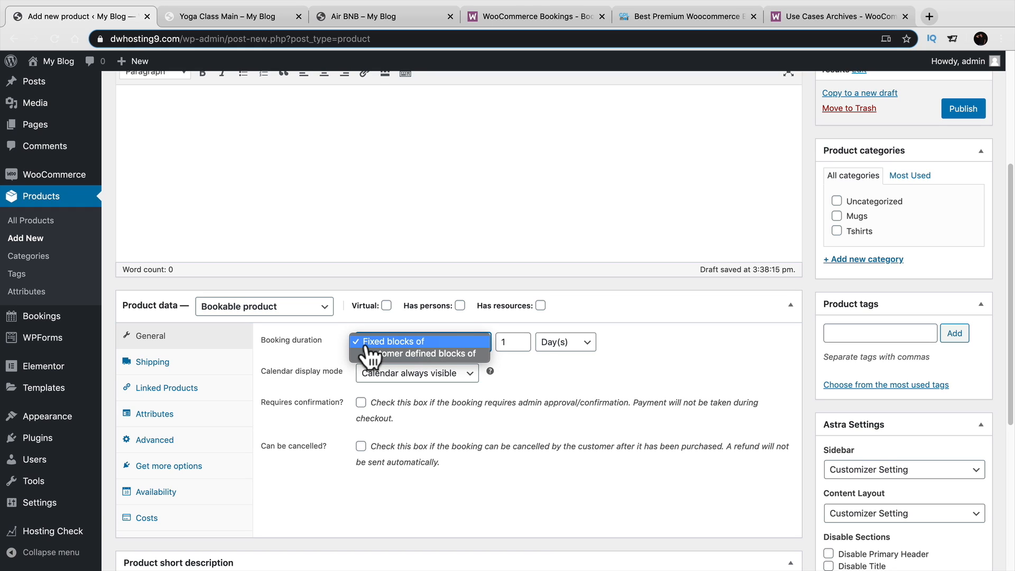
click(370, 341)
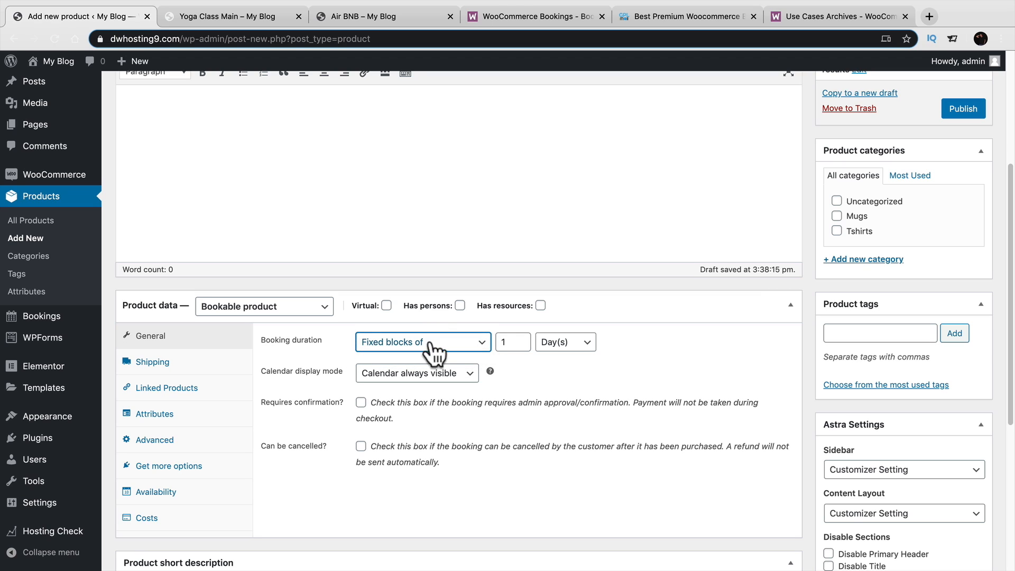
click(574, 347)
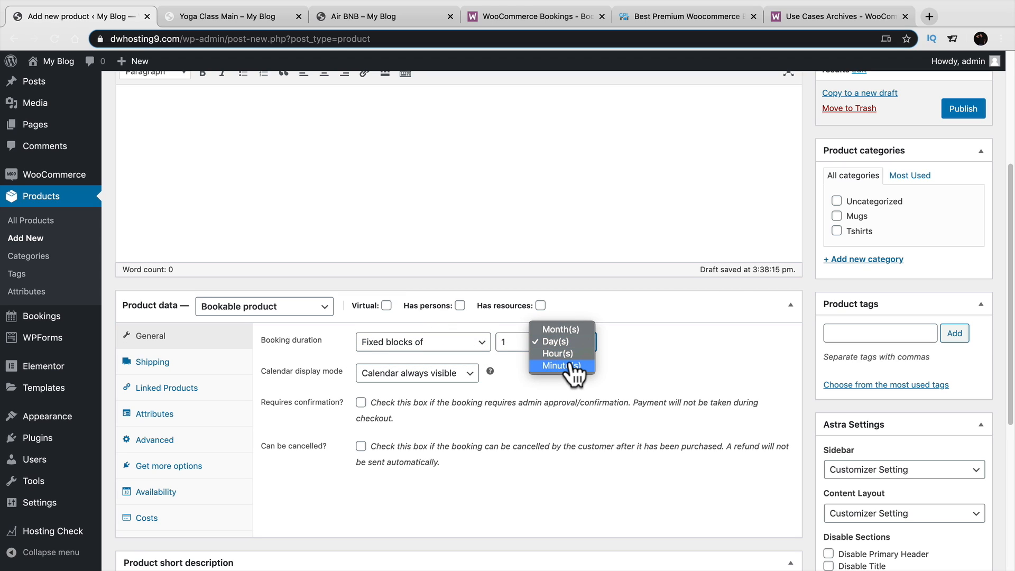
click(569, 354)
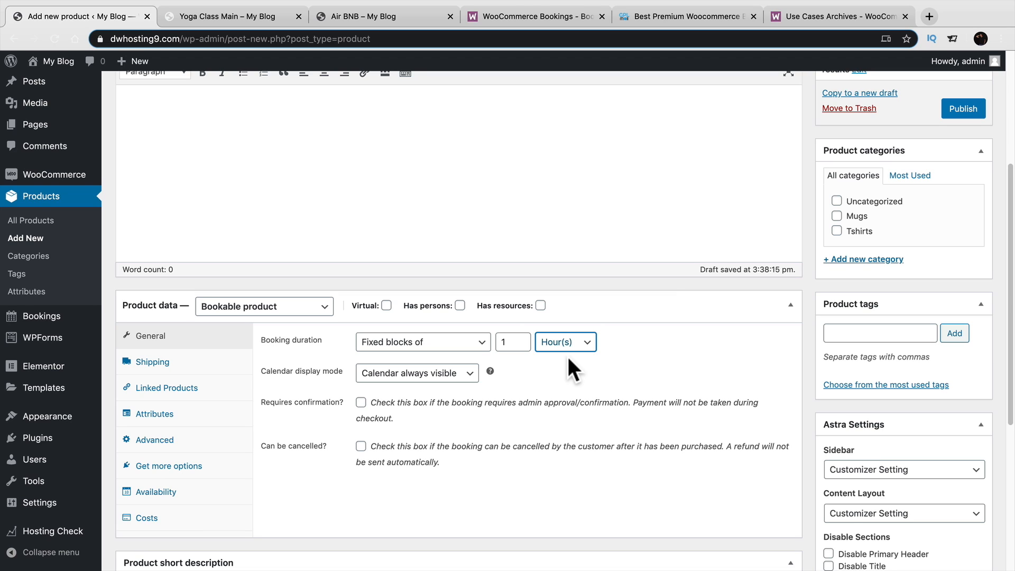
click(409, 378)
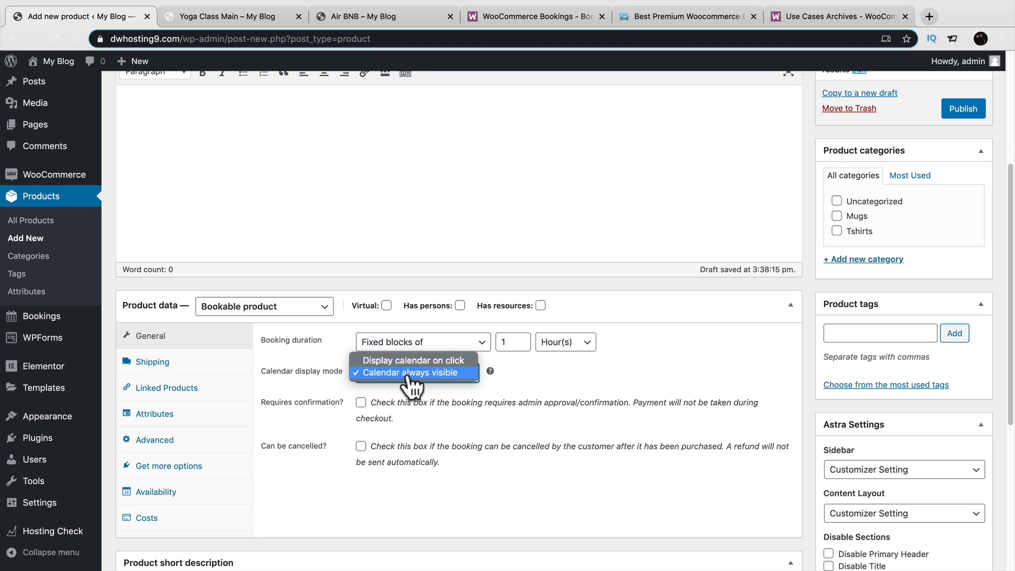
click(410, 373)
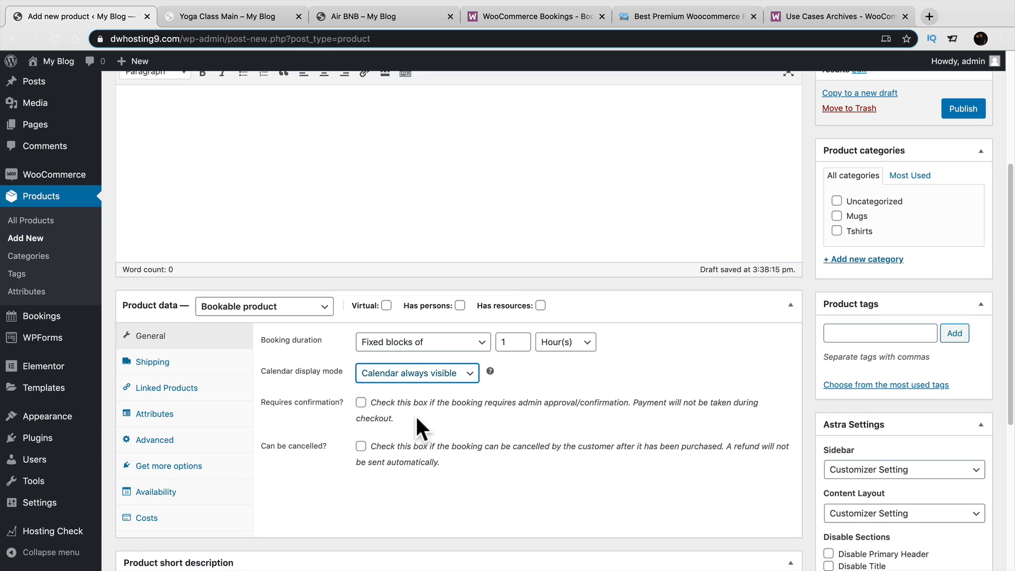
drag(412, 414, 372, 403)
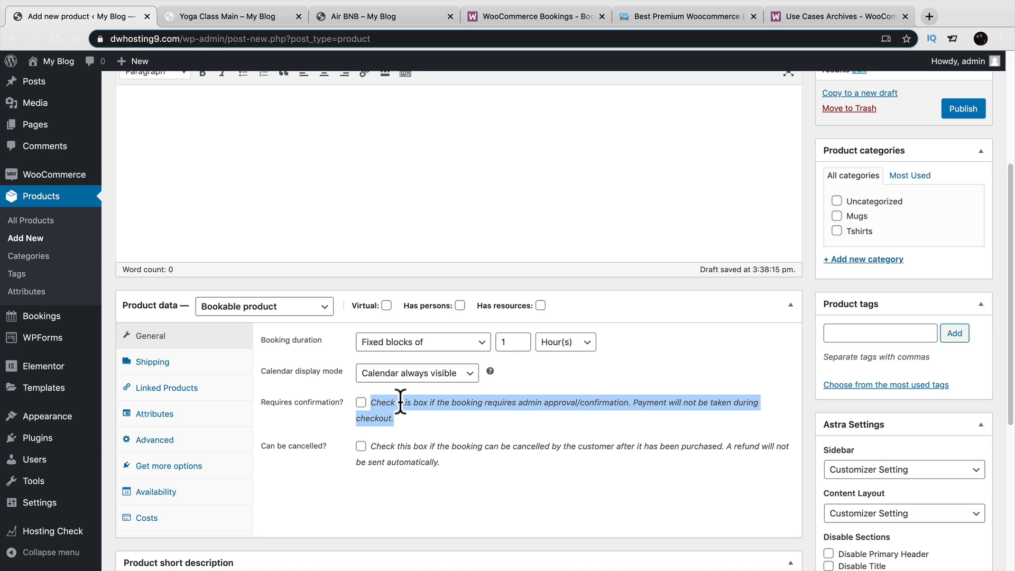
click(590, 403)
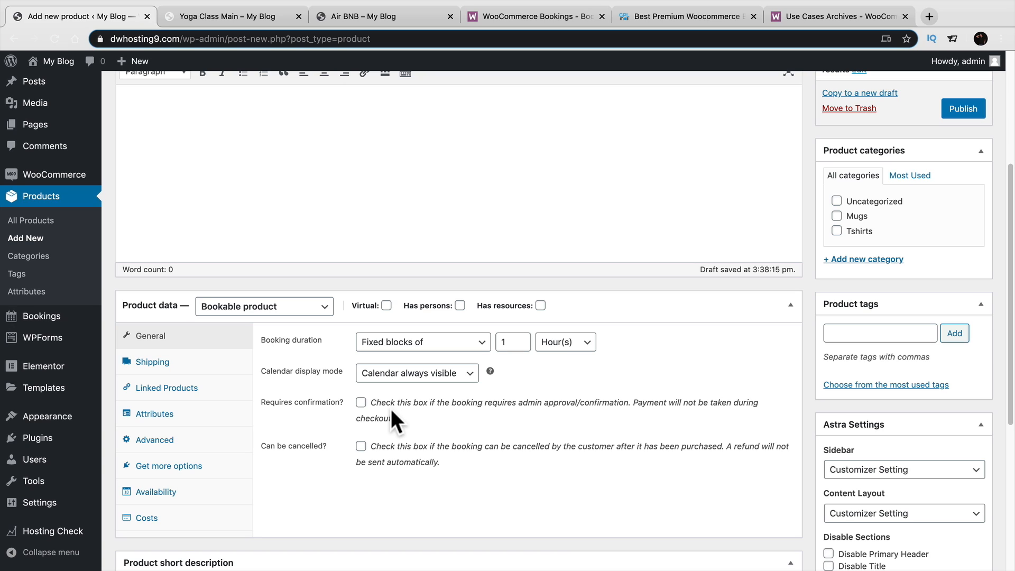
Step: Enable resources for the bookable product and label them "Trainers"
click(541, 305)
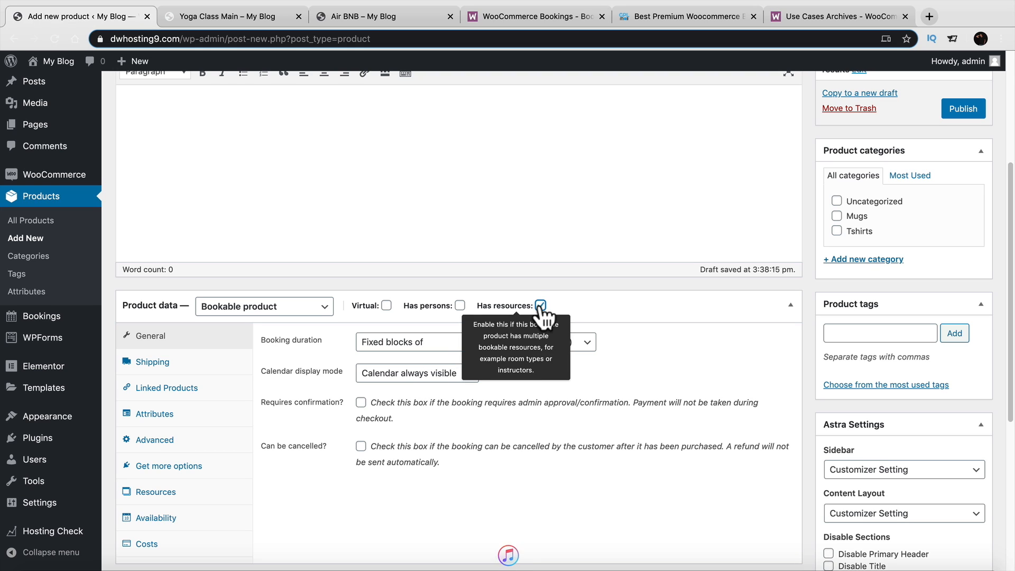
click(178, 497)
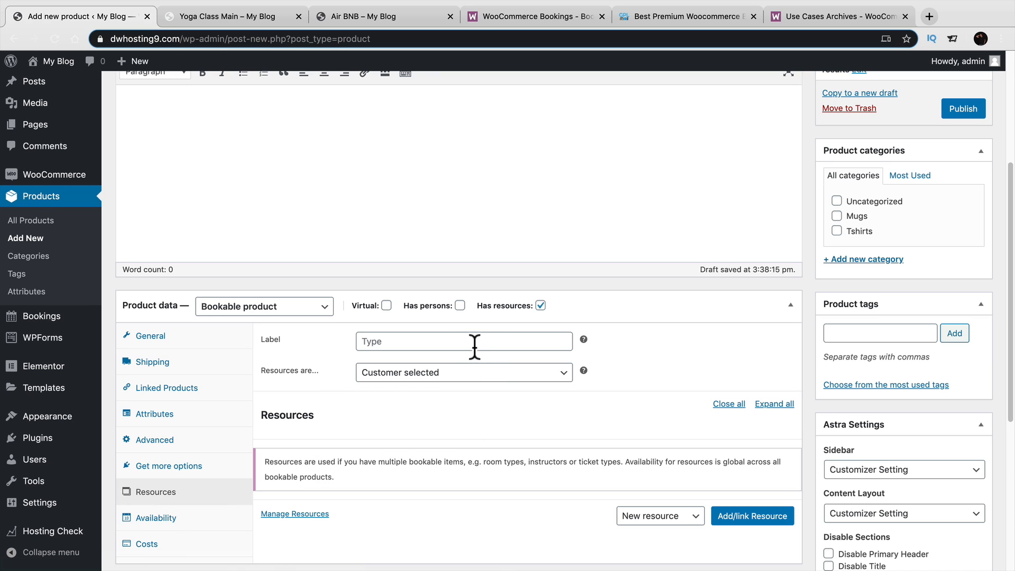
scroll(535, 396, down, 1)
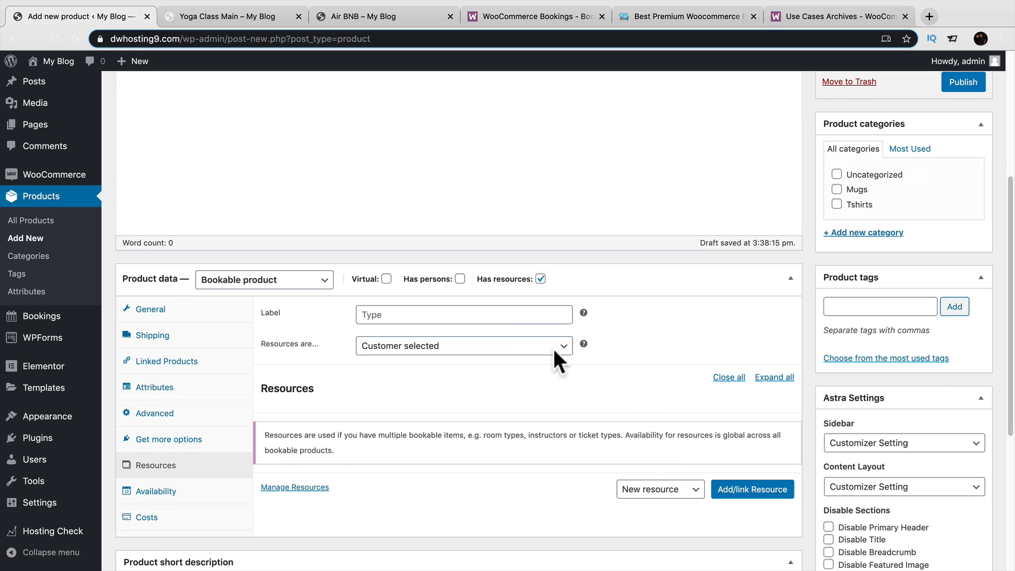
click(448, 312)
text(Trainers)
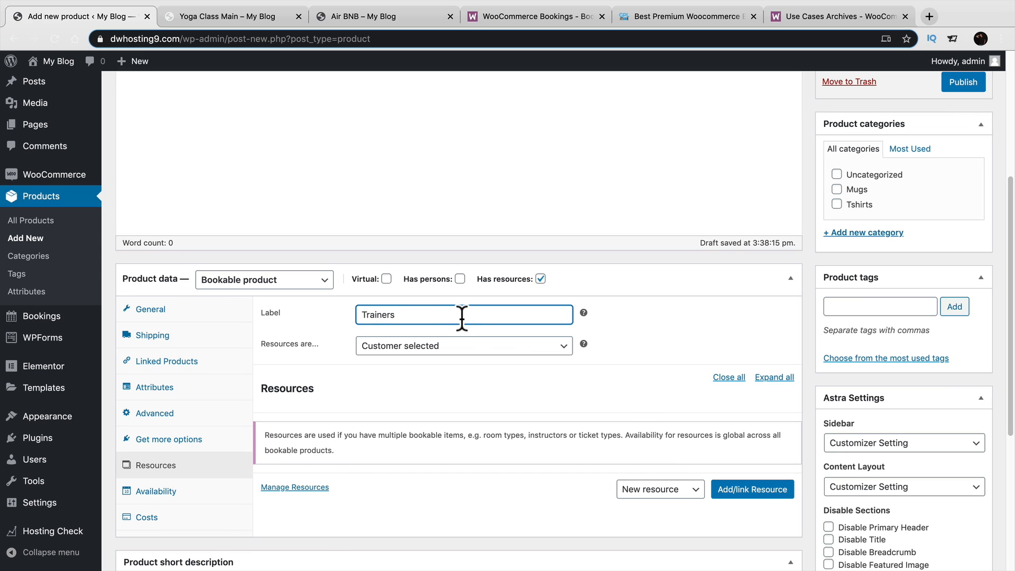
Step: Set the Trainers resources to Automatically assigned
click(469, 346)
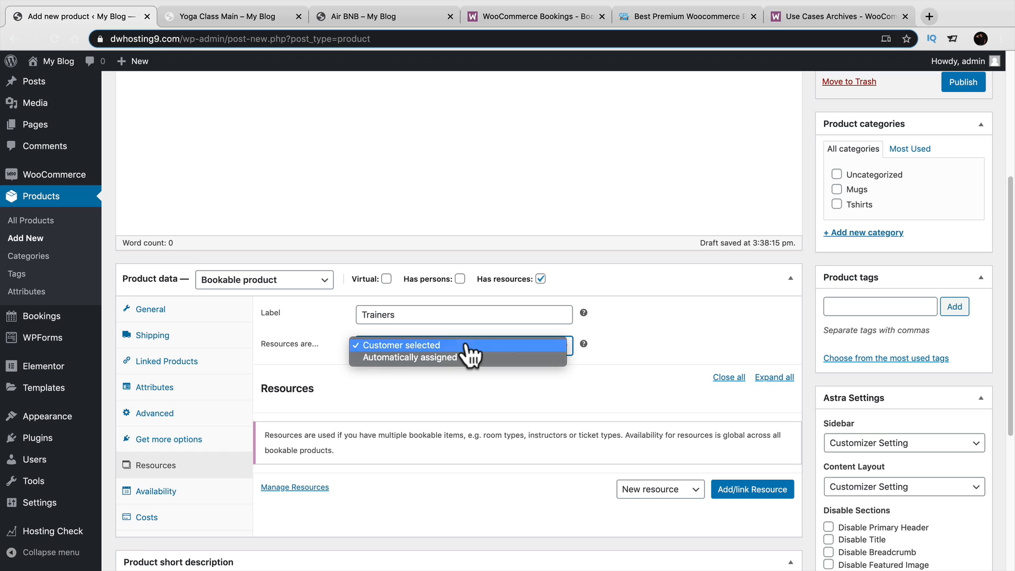
click(467, 347)
click(461, 347)
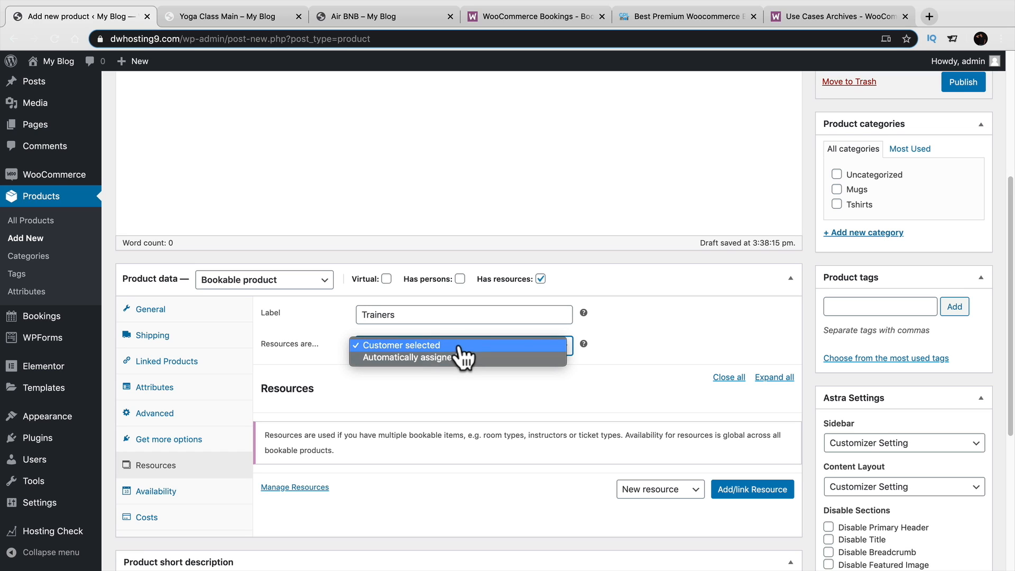
click(415, 359)
Step: Check the trainer choice on the Yoga Class Main product page by selecting the second trainer
click(246, 15)
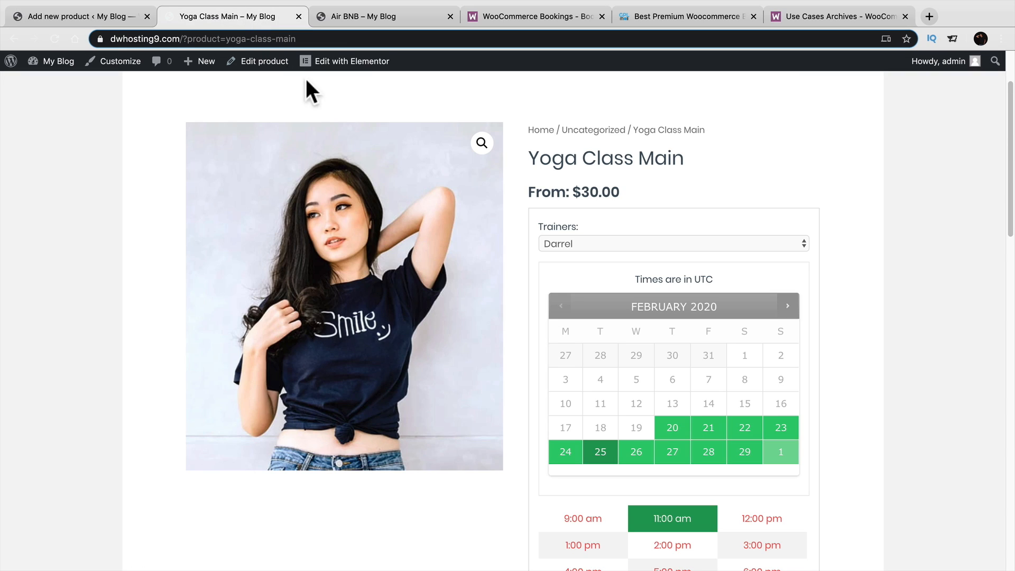
click(579, 245)
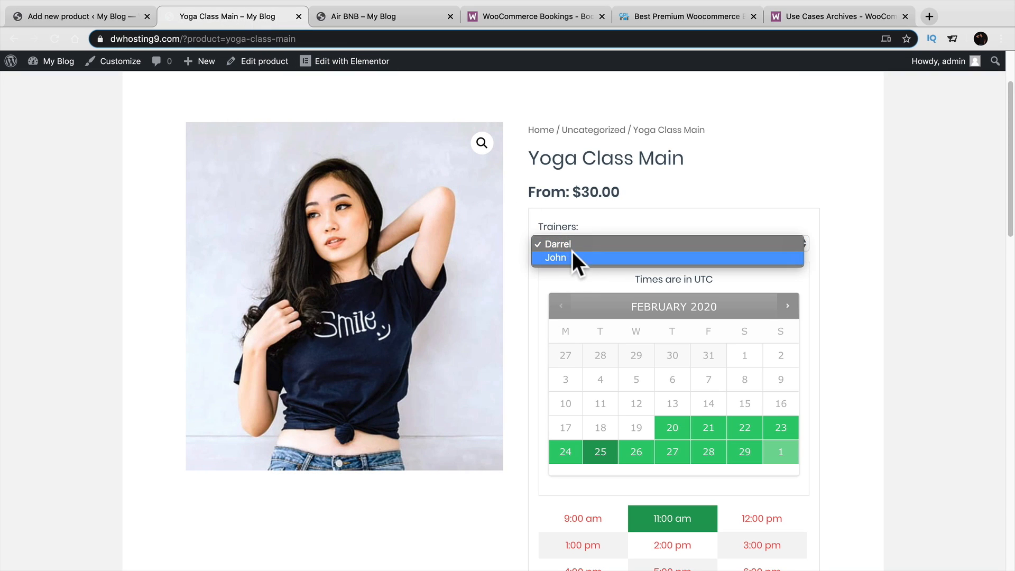
click(570, 252)
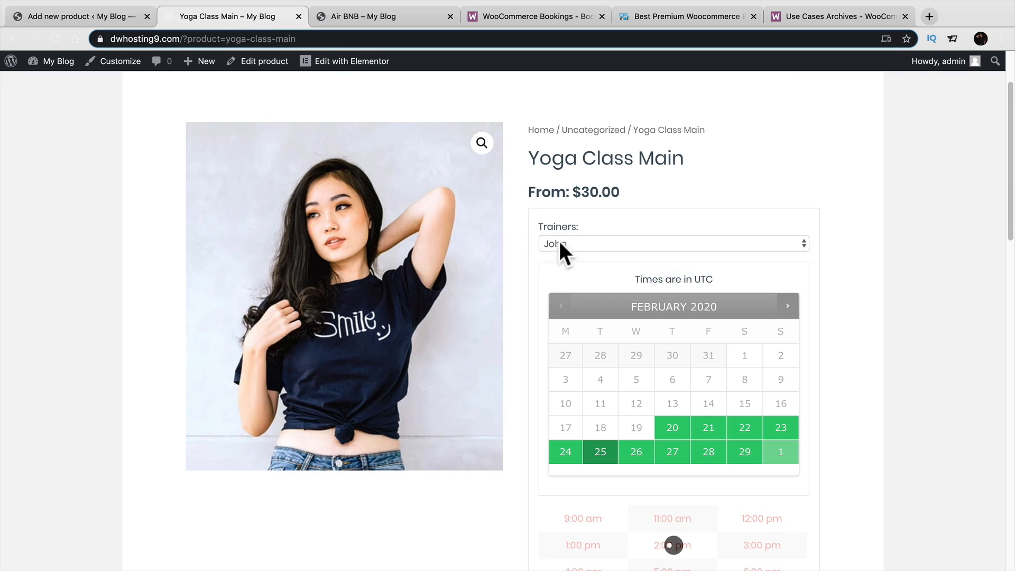
Step: Return to the new product and set the Trainers resources to Customer selected
click(87, 16)
click(451, 349)
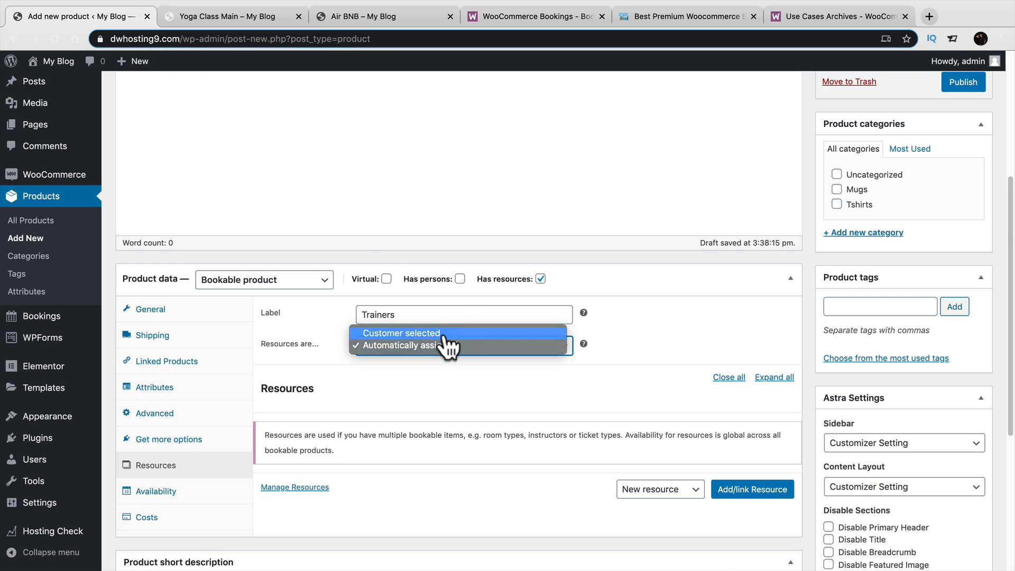
click(444, 333)
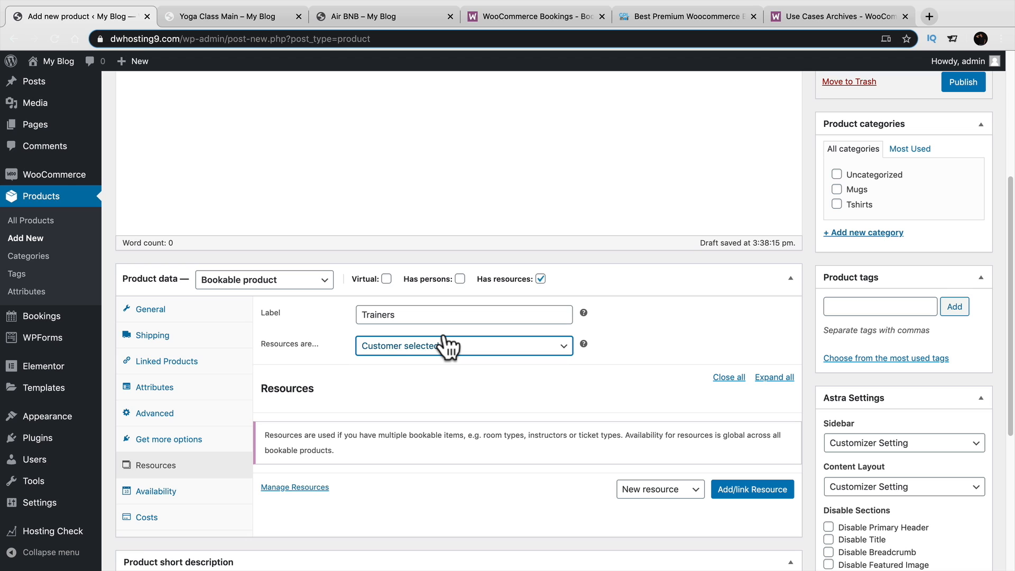
Step: Add a new booking resource to the product, entering the first trainer's name
scroll(487, 370, down, 1)
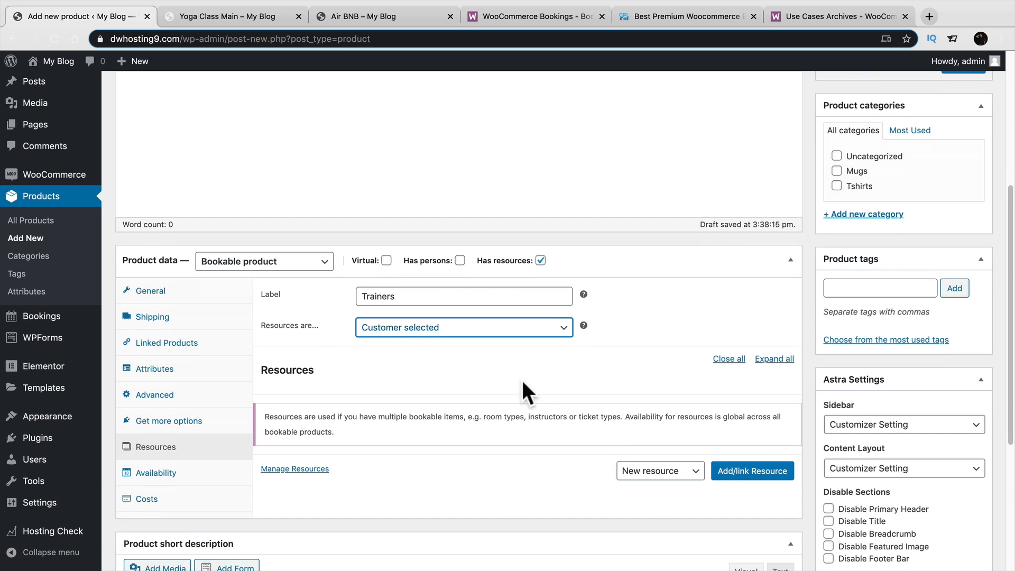
click(767, 479)
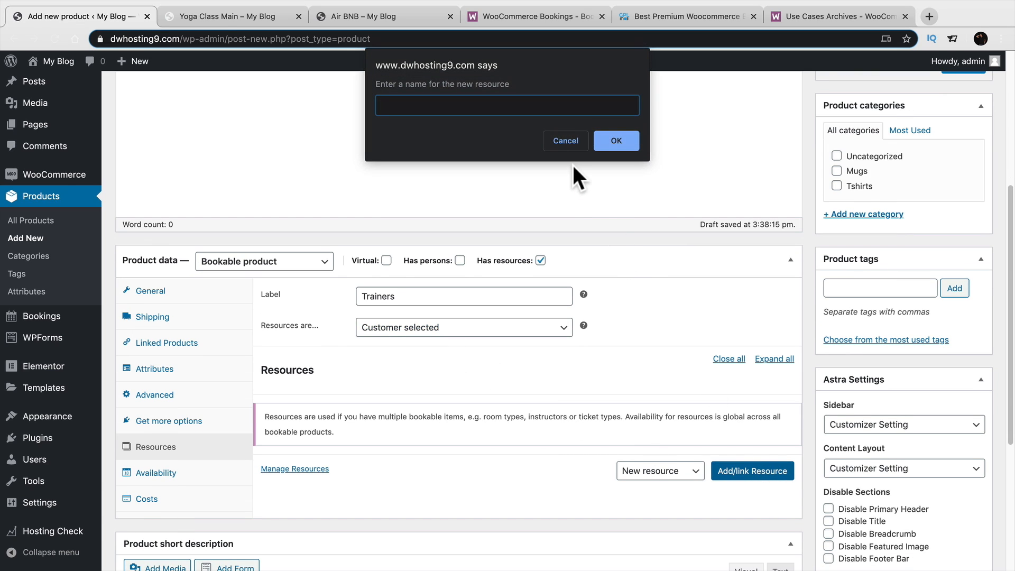
text(DArre)
key(BackSpace)
key(BackSpace)
key(BackSpace)
key(BackSpace)
key(BackSpace)
text(Darren)
click(617, 143)
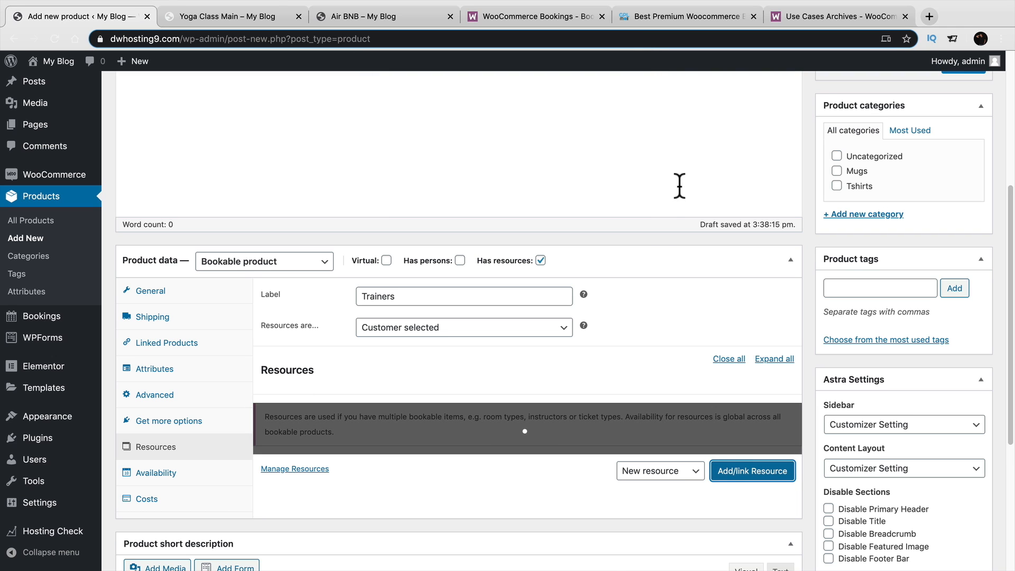
Step: Add another new booking resource, entering the second trainer's name
scroll(607, 336, down, 3)
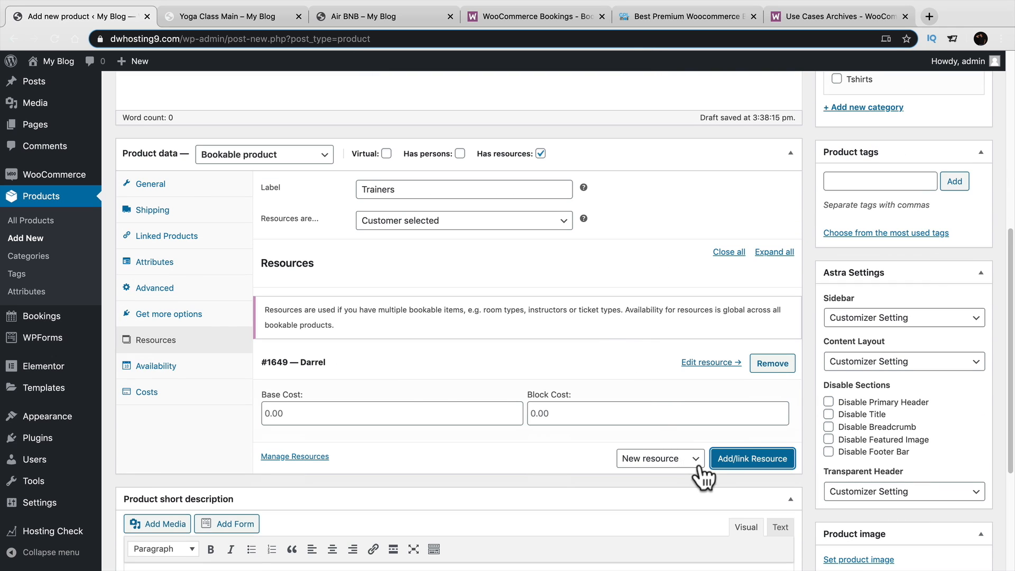
click(762, 454)
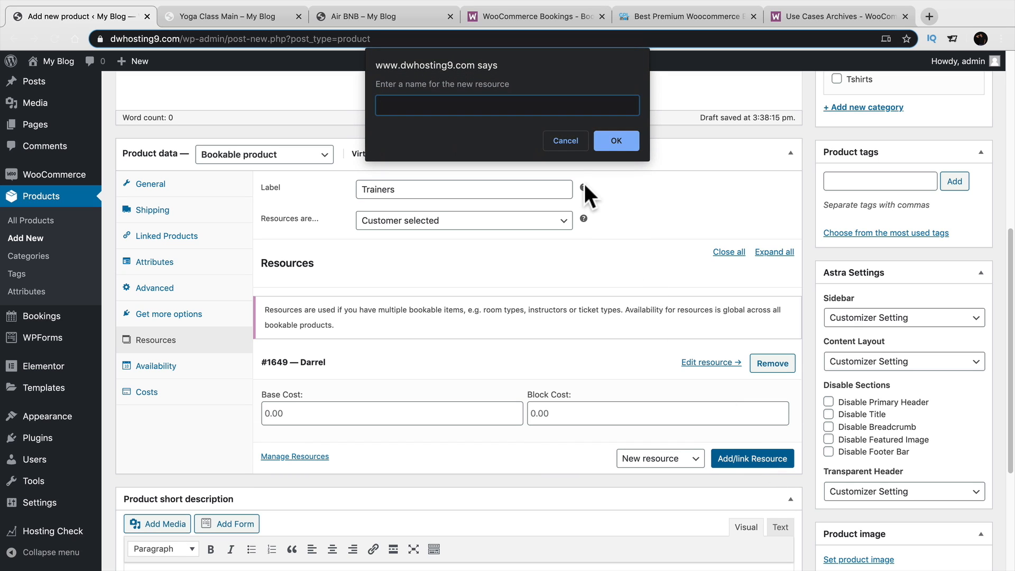
text(John)
click(608, 139)
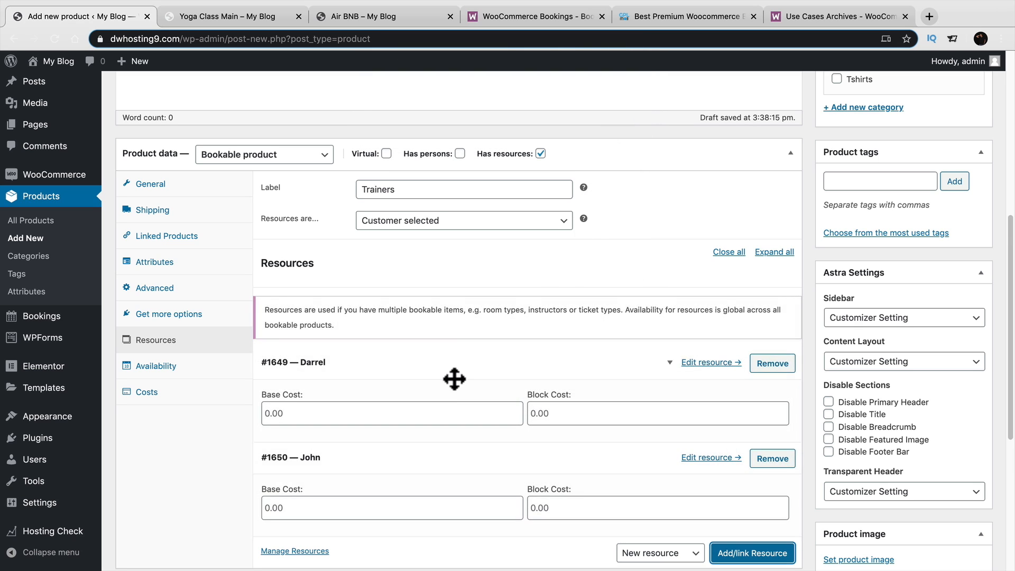
Step: Set the base cost of the first trainer's resource to 20
scroll(453, 379, down, 1)
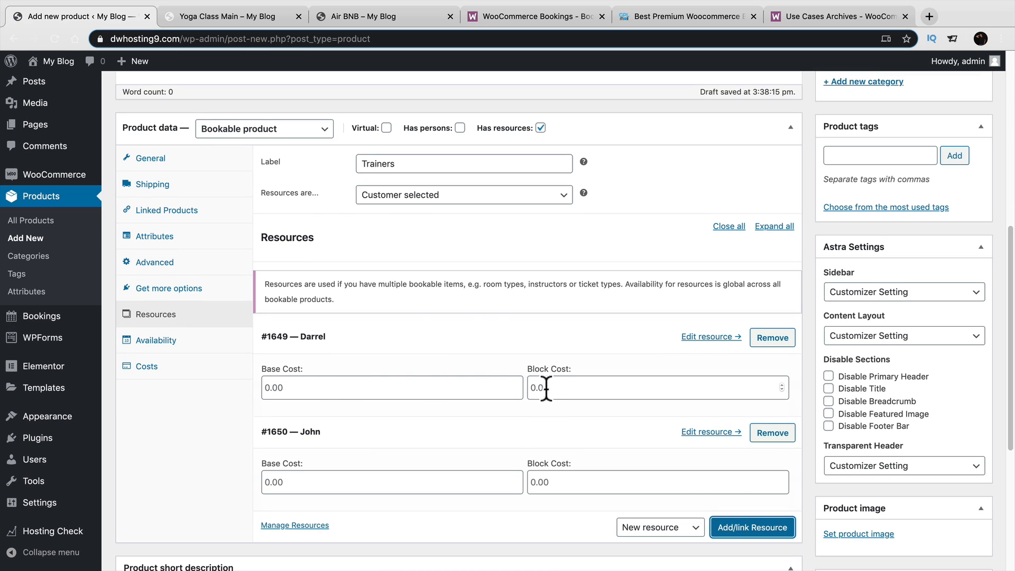
click(438, 392)
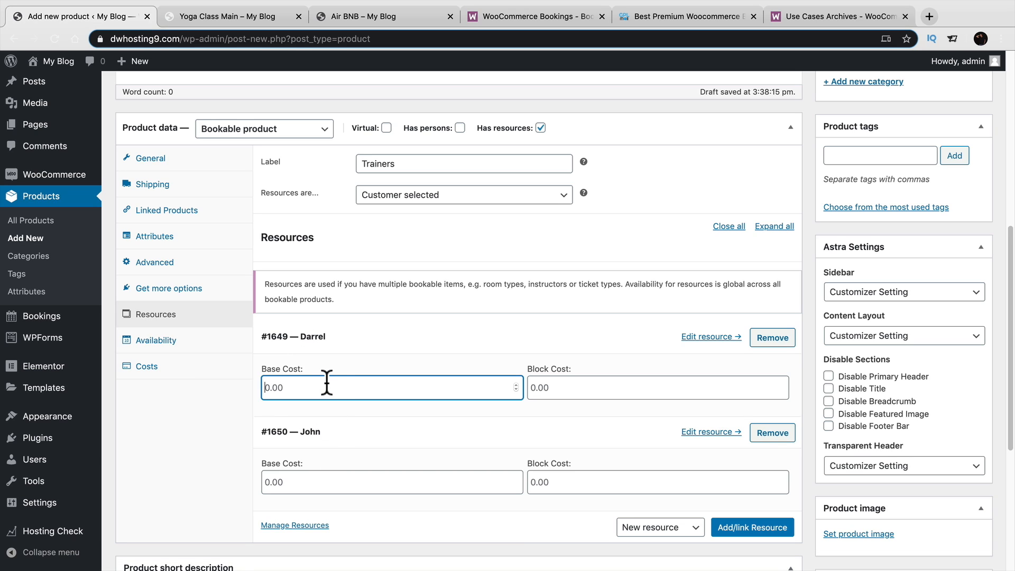
text(20)
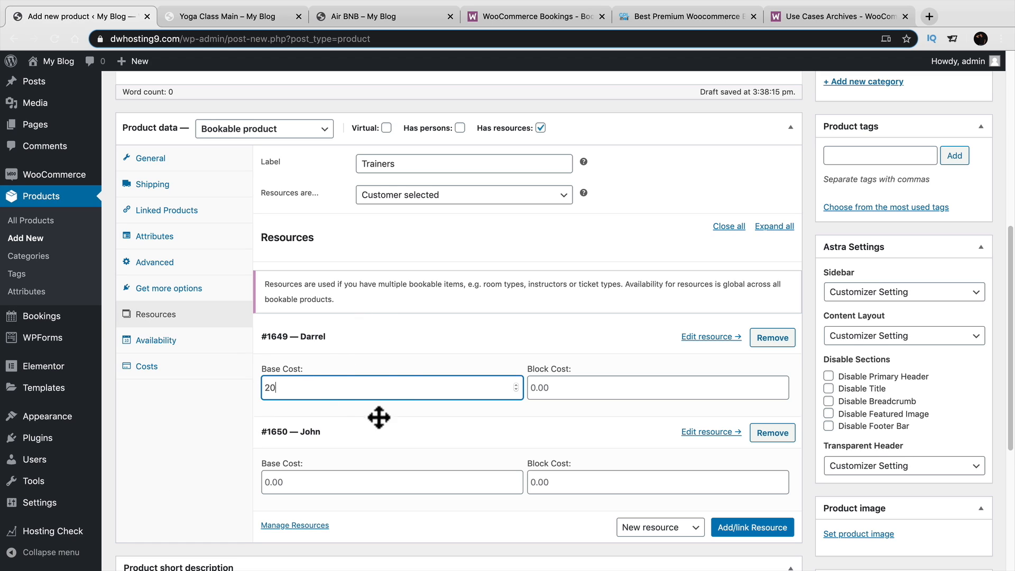
Step: Open the first trainer's resource for editing and add an availability range of type Monday
click(157, 341)
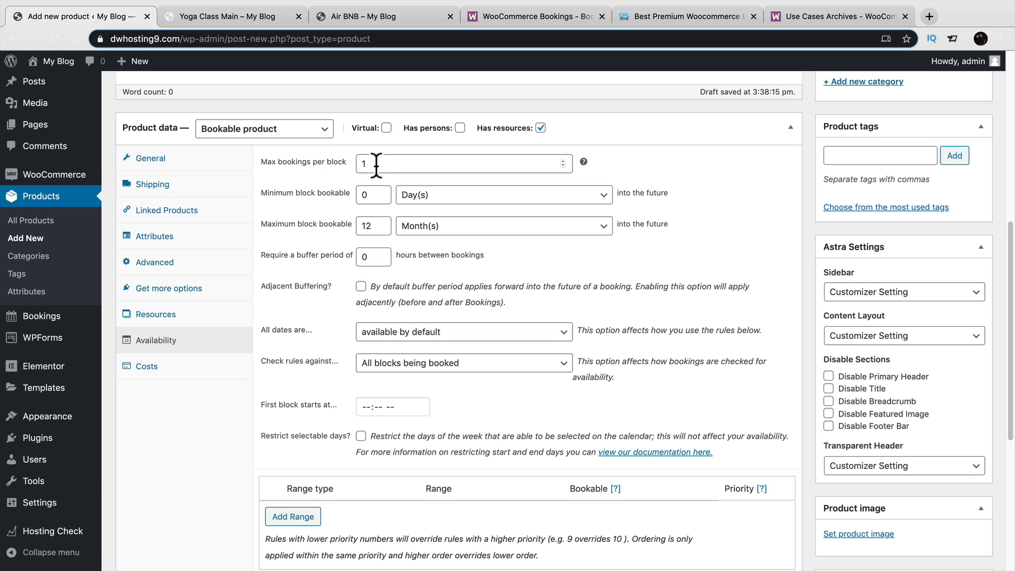
click(175, 316)
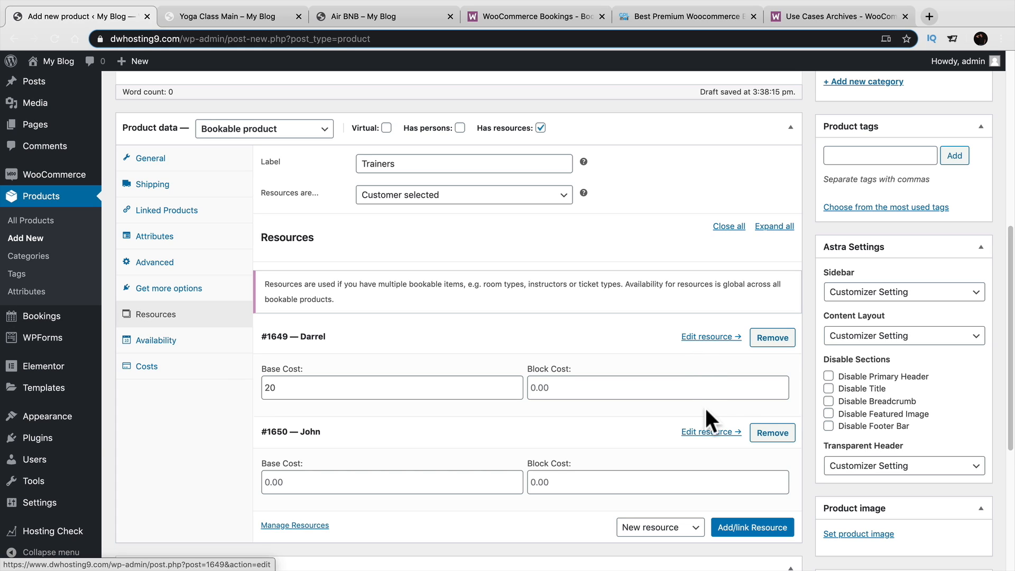
click(706, 339)
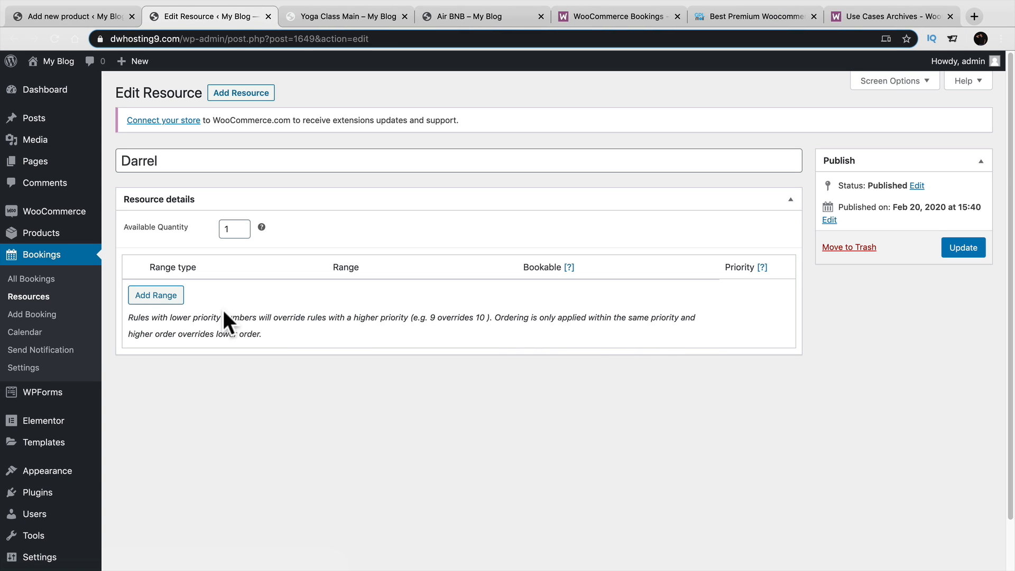
click(164, 302)
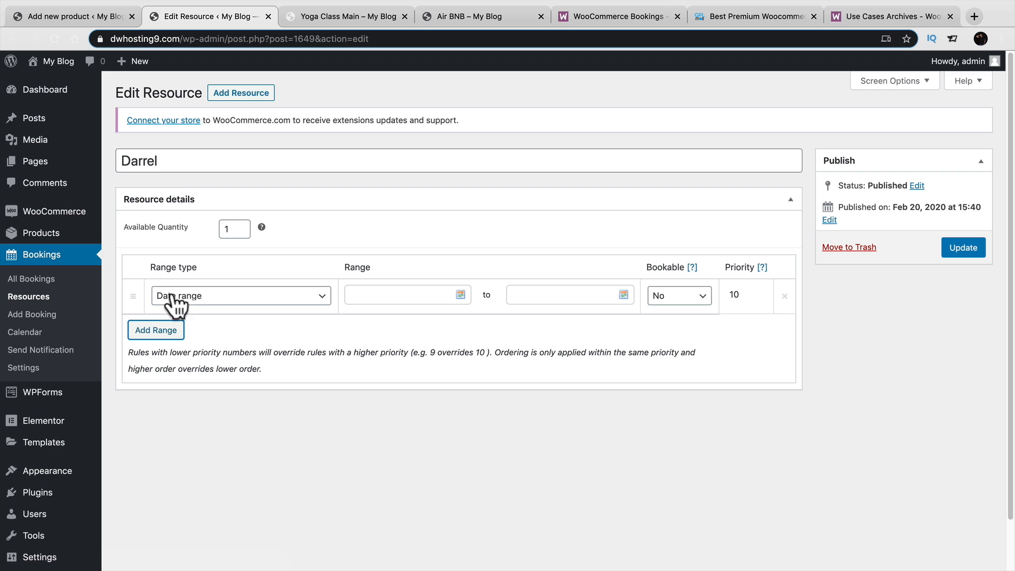
click(324, 303)
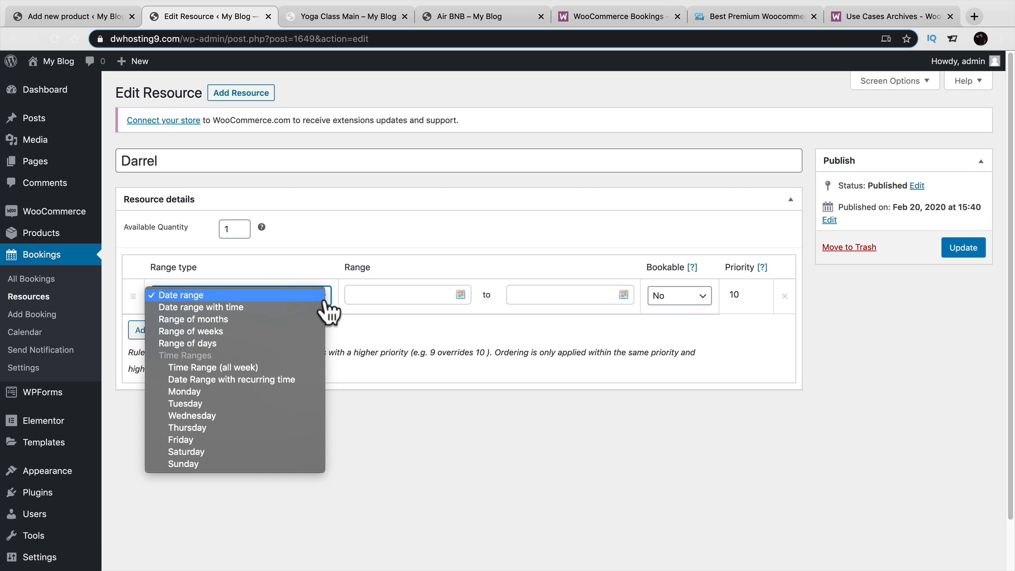
click(294, 393)
Step: Set the Monday range's hours from 09:00 AM to 05:00 PM
click(382, 298)
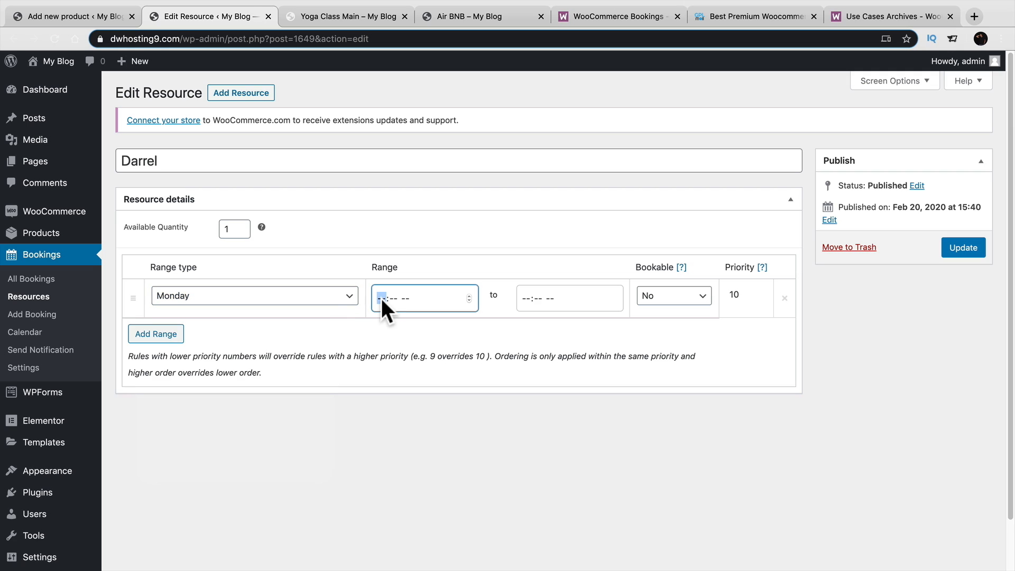
text(09:-- --)
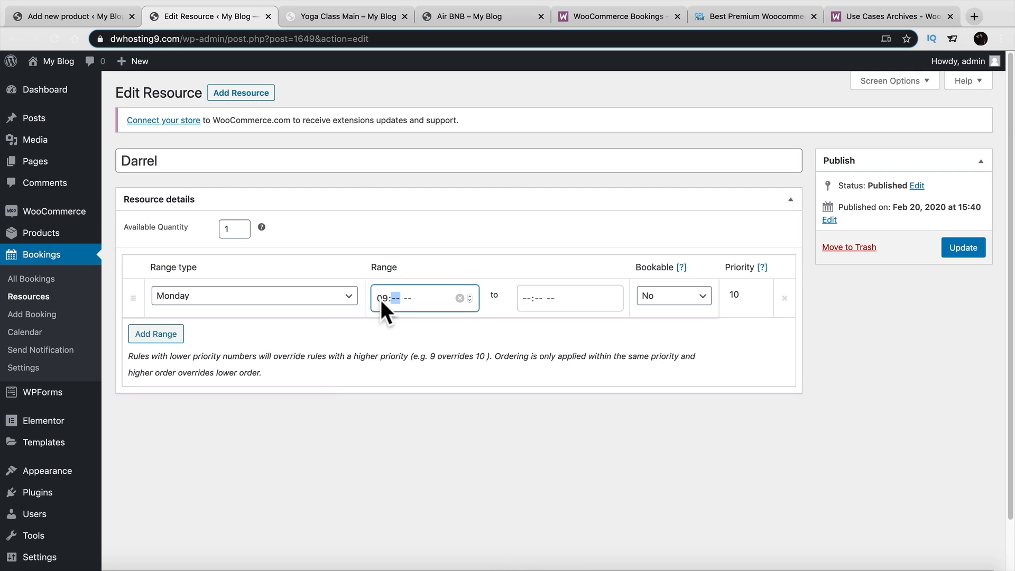
text(00)
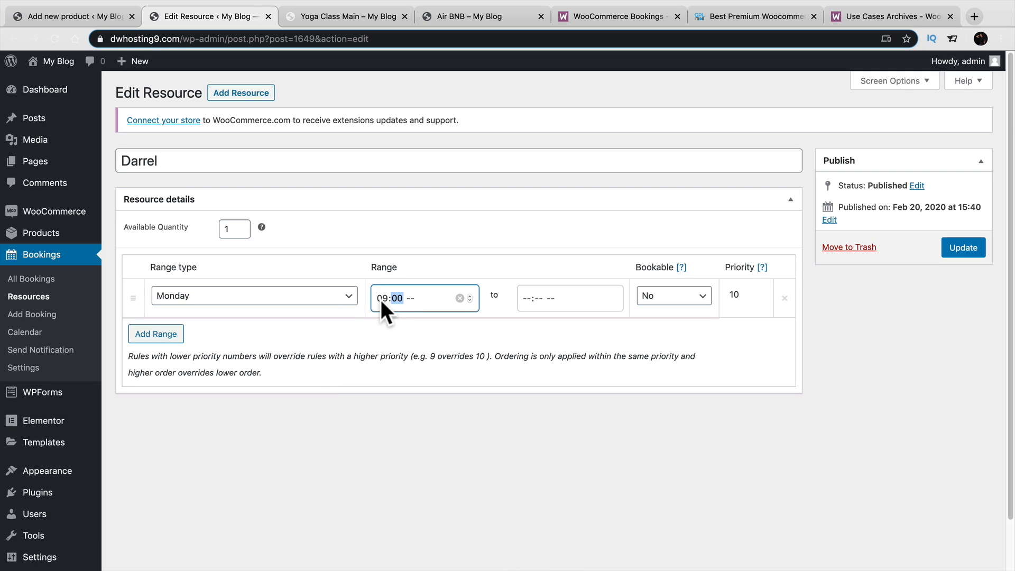
text(a)
key(Tab)
text(05)
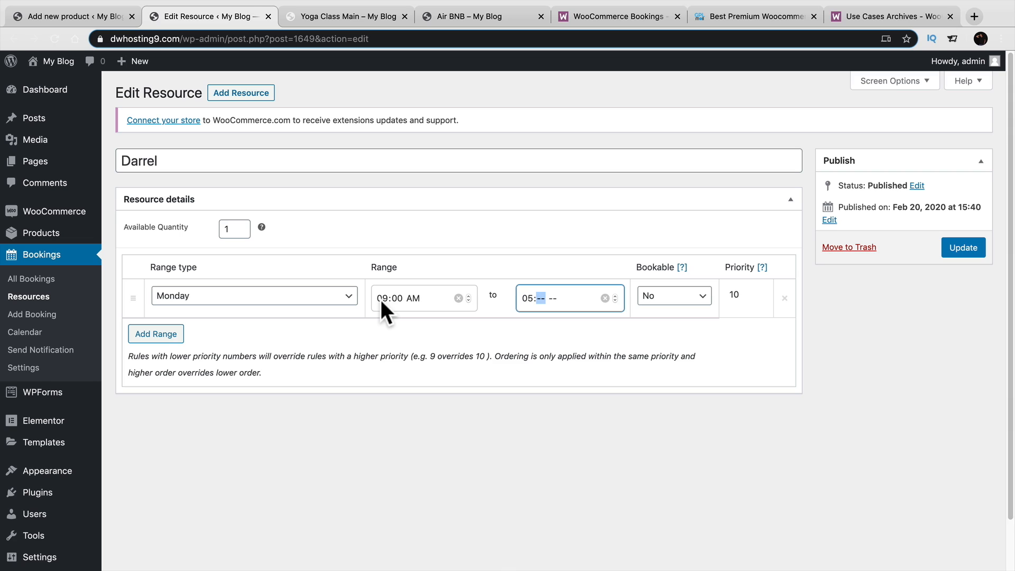
text(00p)
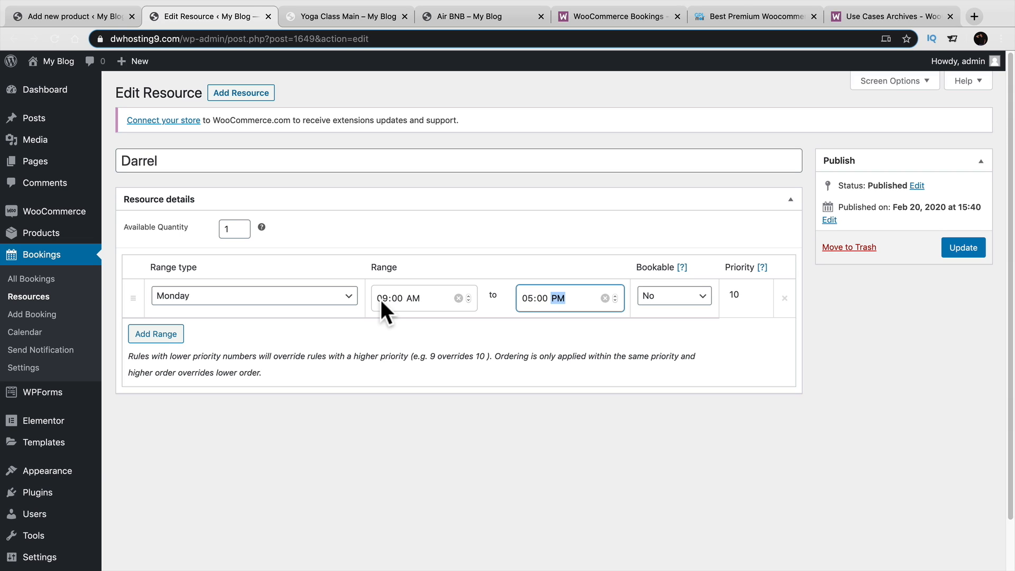
Step: Change the range type to Time Range (all week) and update the resource
click(338, 297)
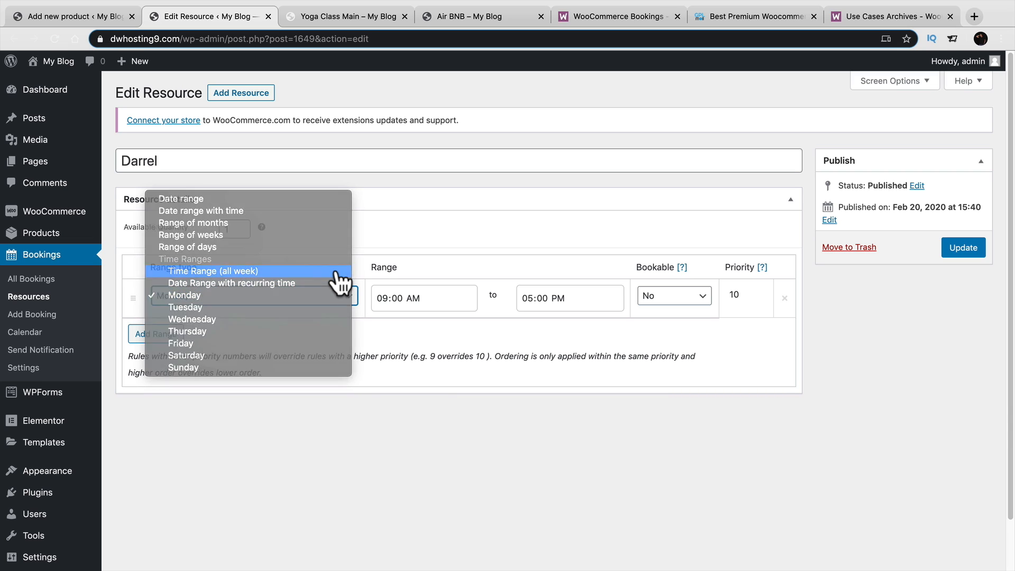
click(338, 271)
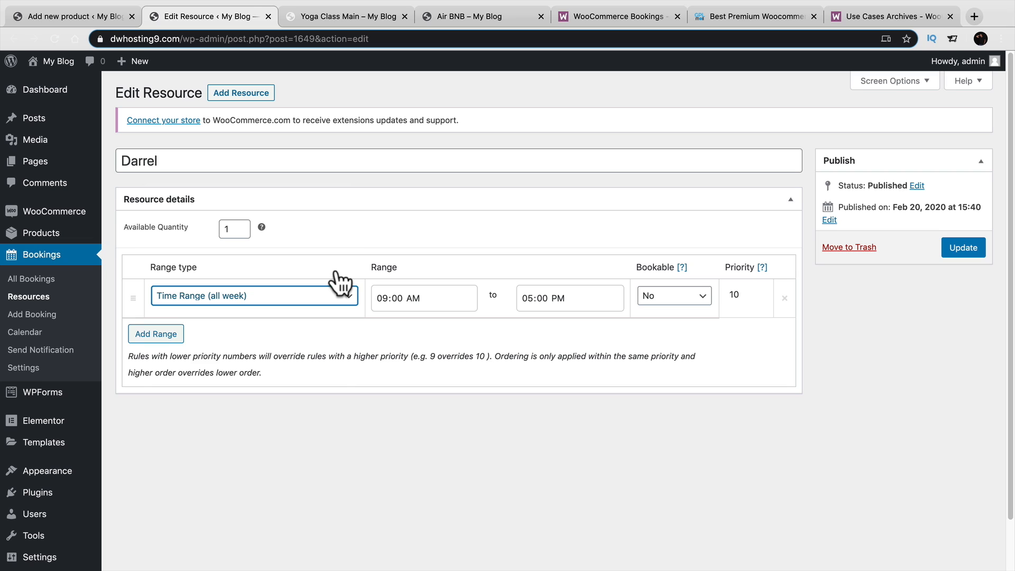
click(964, 249)
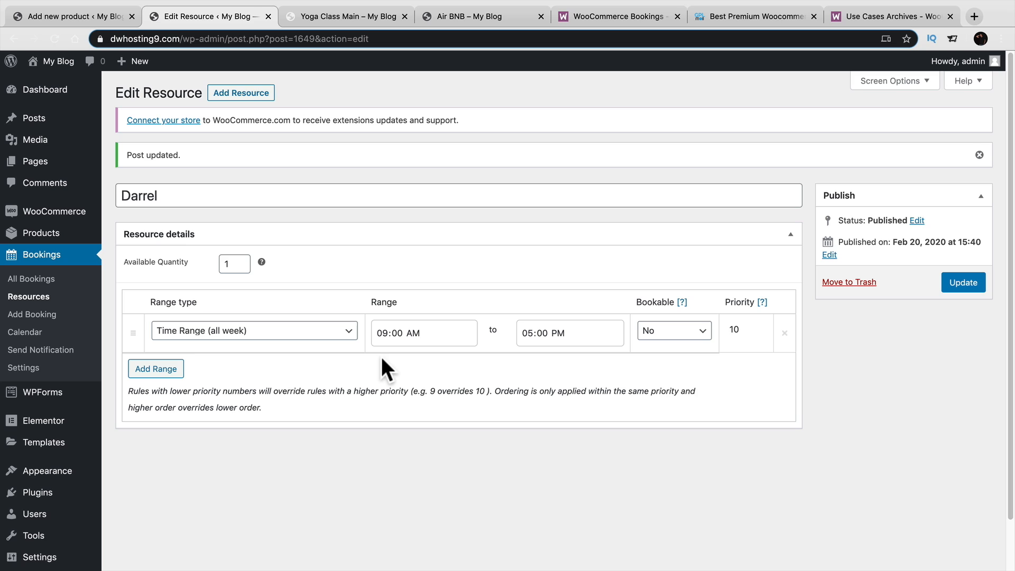
Step: Add a second availability range for Thursday from 10:00 AM to 12:00 PM
click(182, 370)
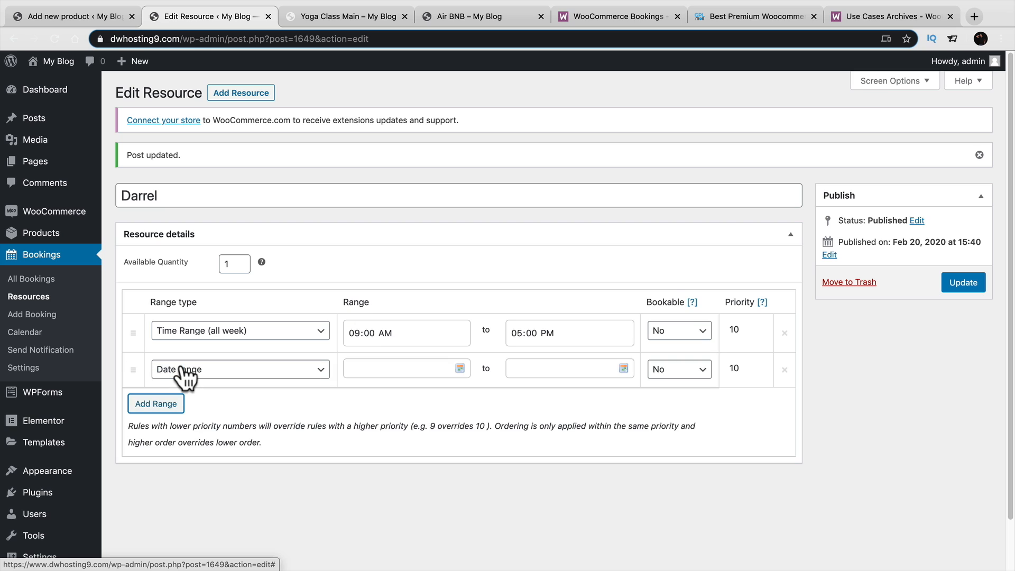
click(201, 370)
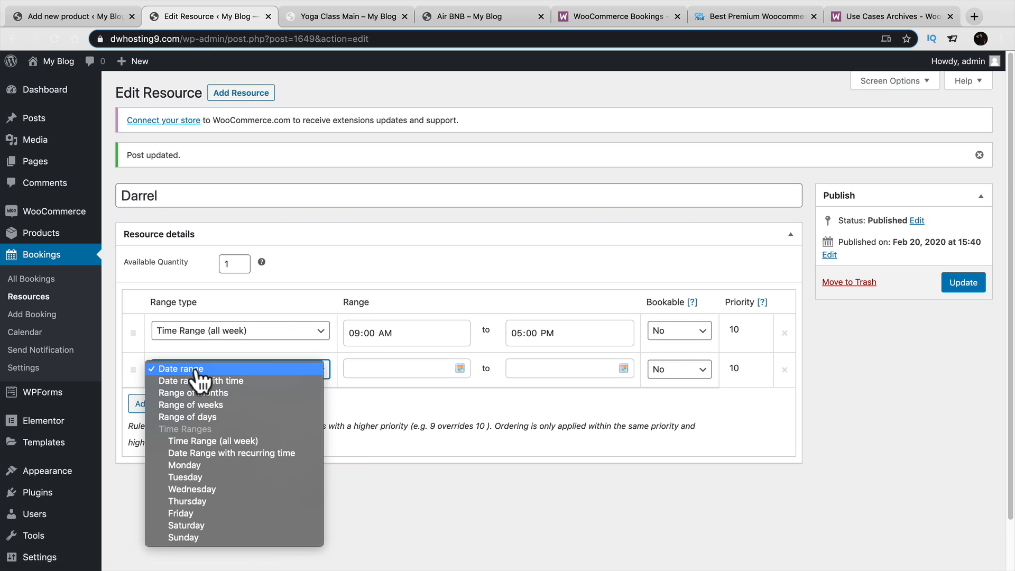
click(219, 501)
click(383, 367)
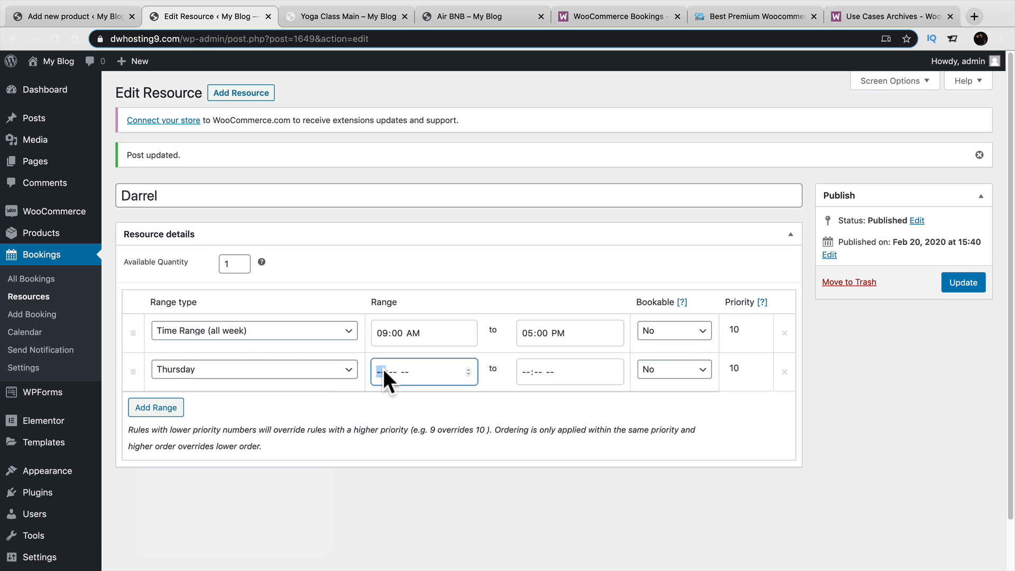
text(100a)
key(Tab)
text(12)
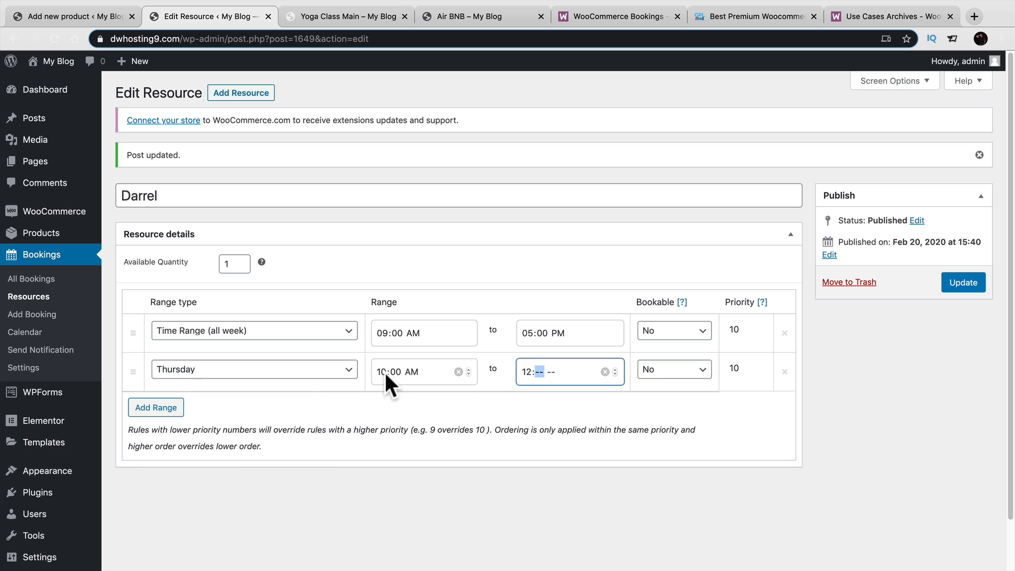
text(00p)
Step: Set Bookable to Yes for both the all-week and the Thursday ranges
click(660, 331)
click(659, 342)
click(674, 369)
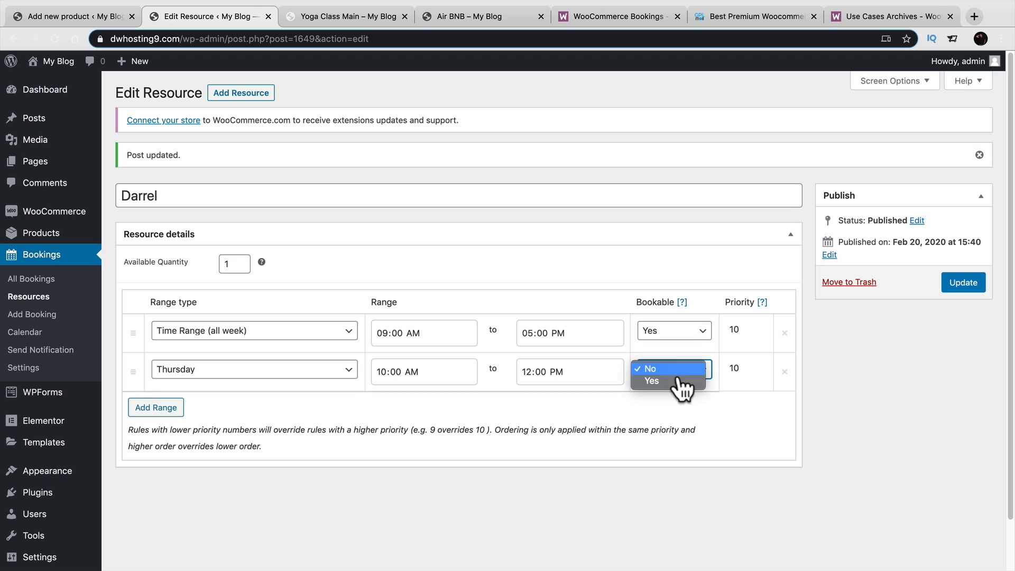
click(679, 382)
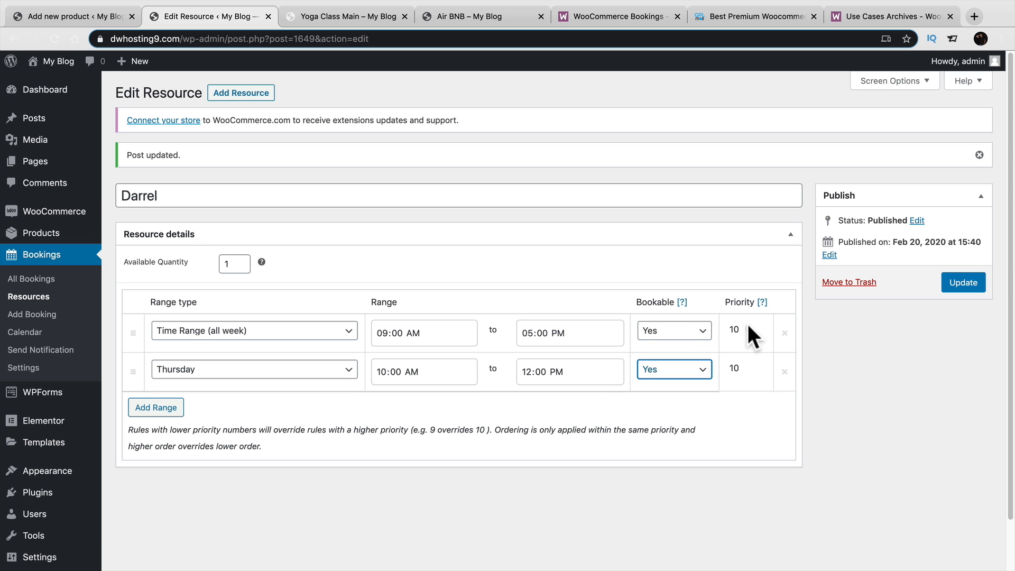
Step: Give the Thursday range priority 9 and update the trainer's resource
click(749, 370)
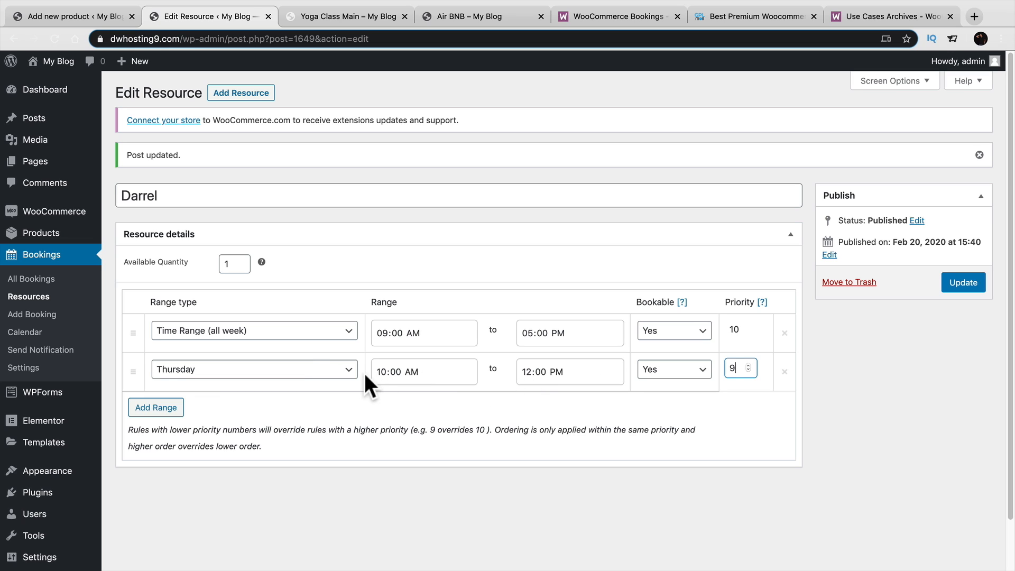
click(966, 283)
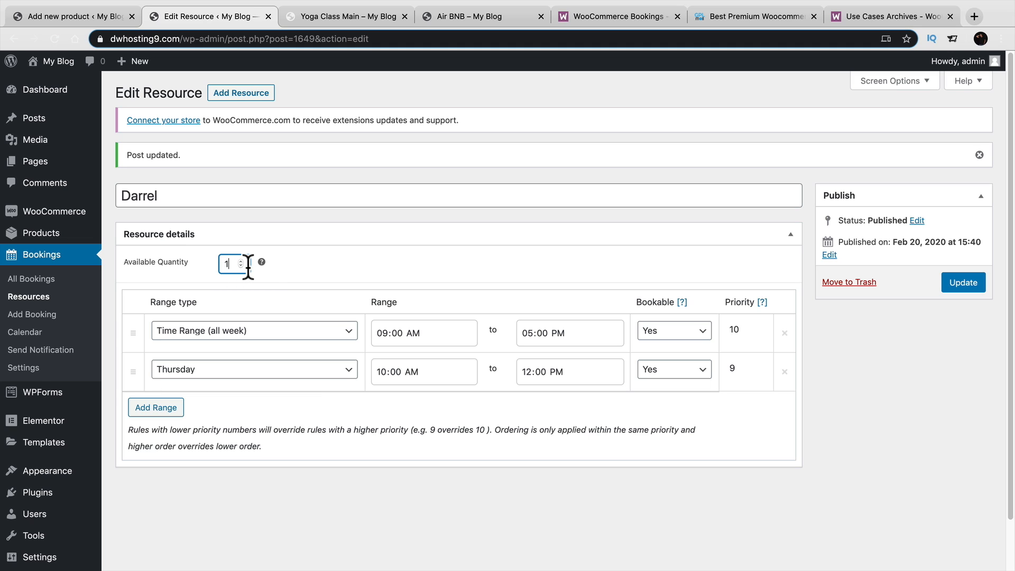
click(976, 283)
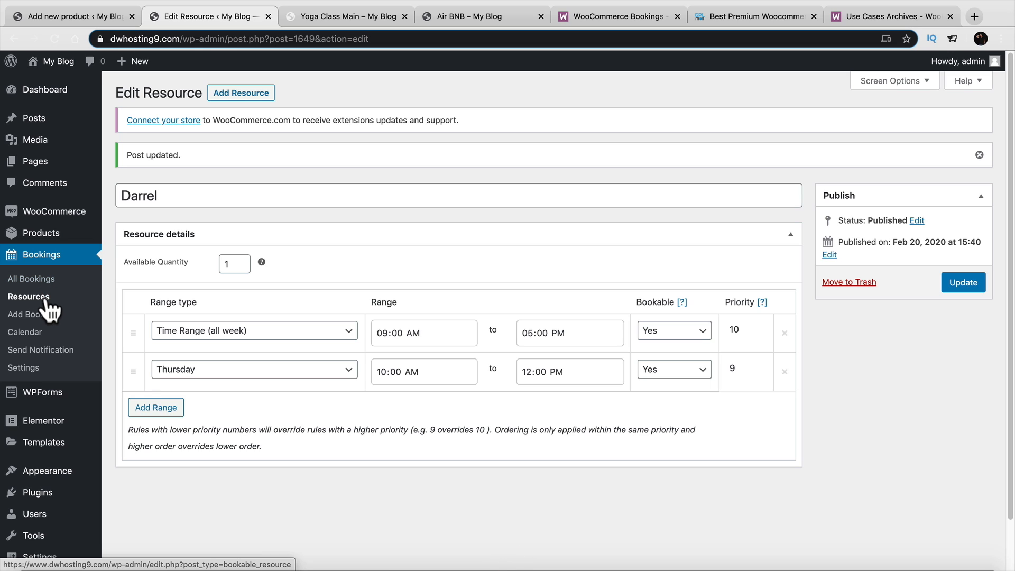
Step: Leave the resource and open the draft yoga class product for editing from the product list
click(13, 39)
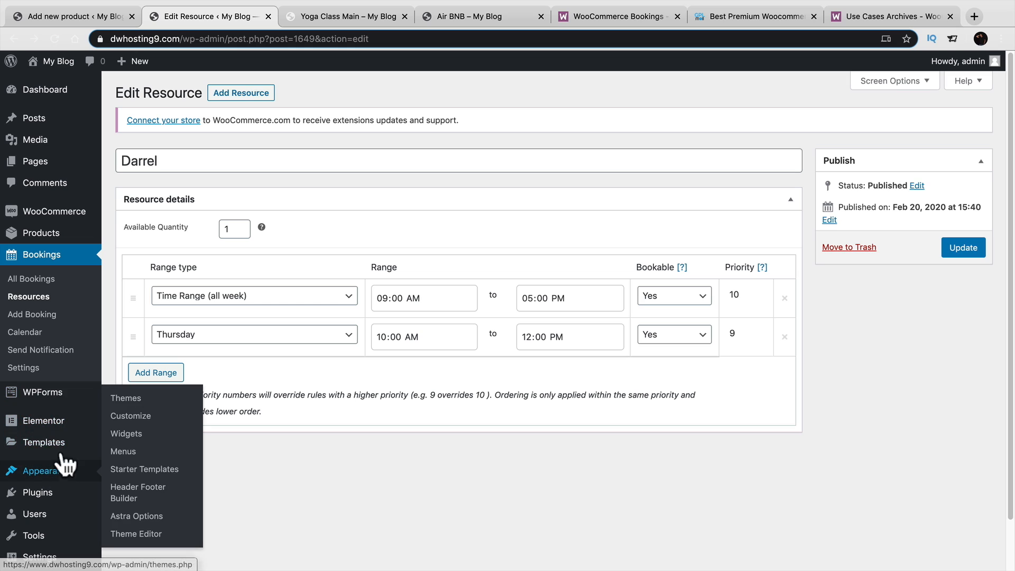
mouse_move(54, 211)
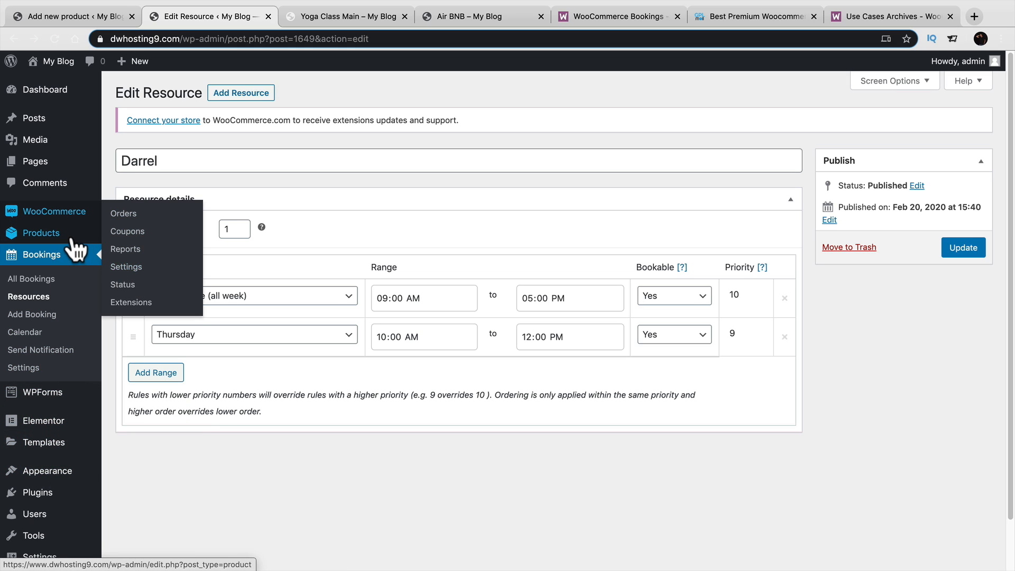
mouse_move(47, 233)
click(140, 236)
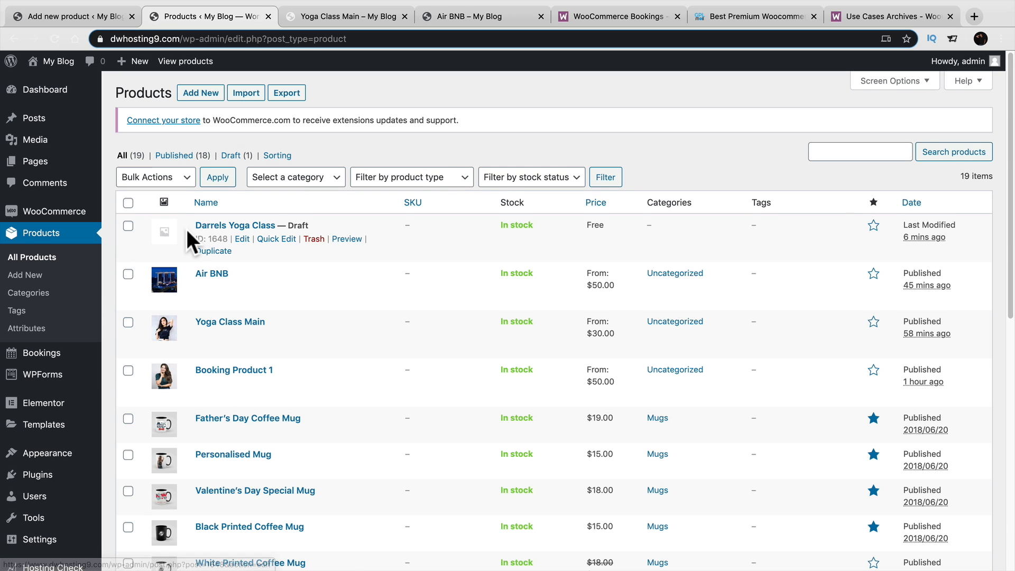
click(241, 239)
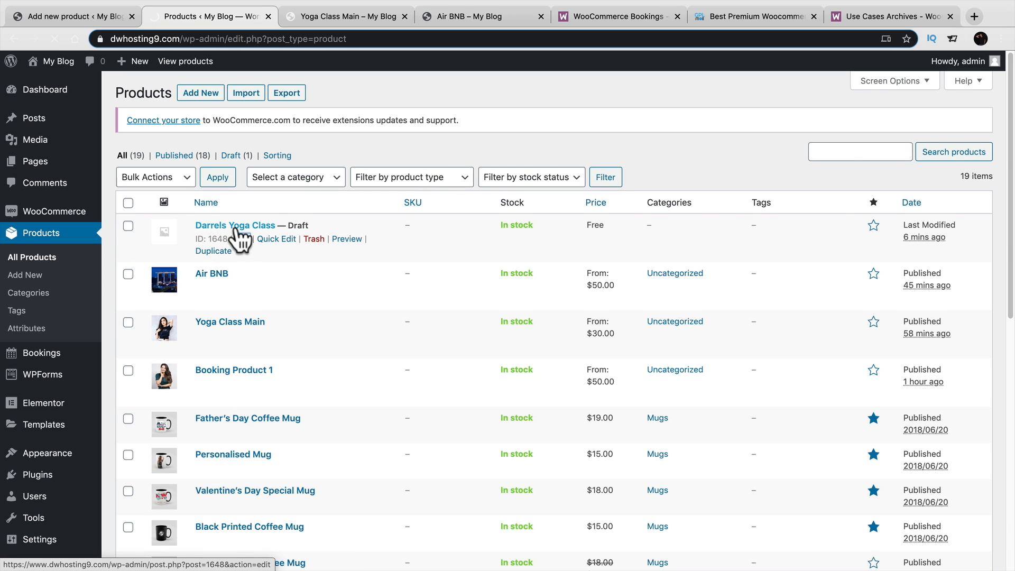
Step: Enable resources for the bookable product and show its resource settings
scroll(483, 453, down, 3)
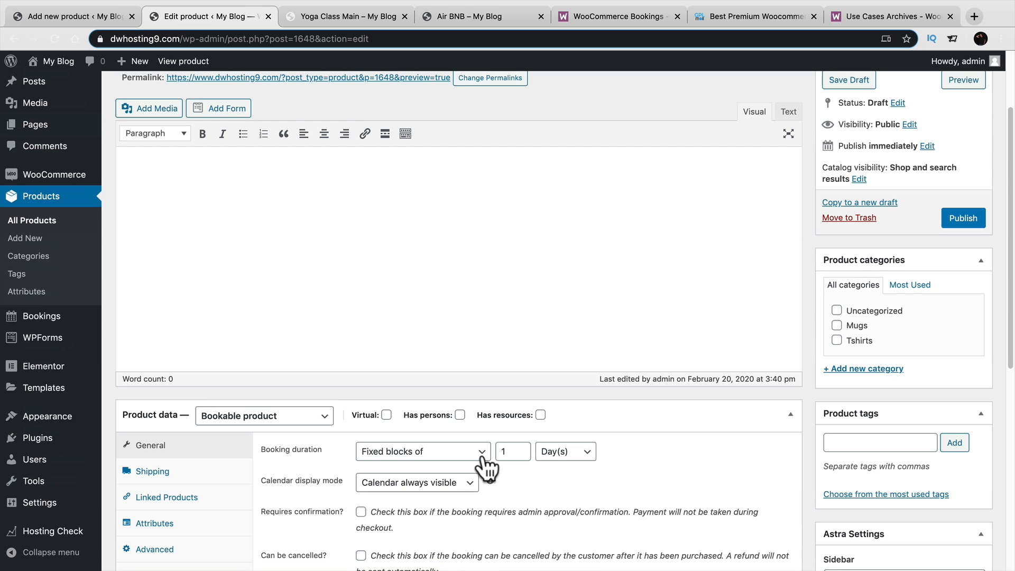
scroll(486, 466, down, 6)
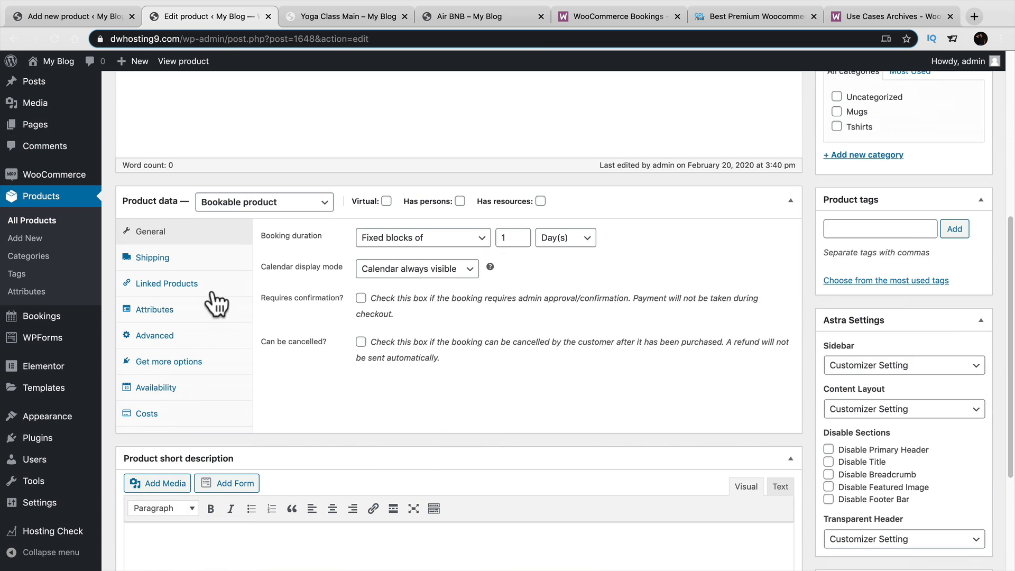
click(541, 201)
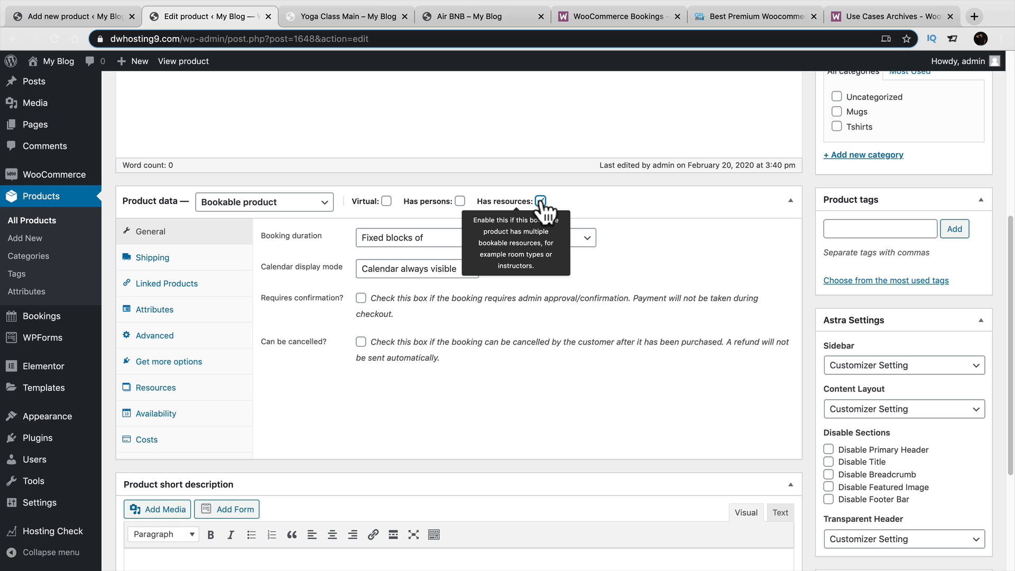
click(174, 392)
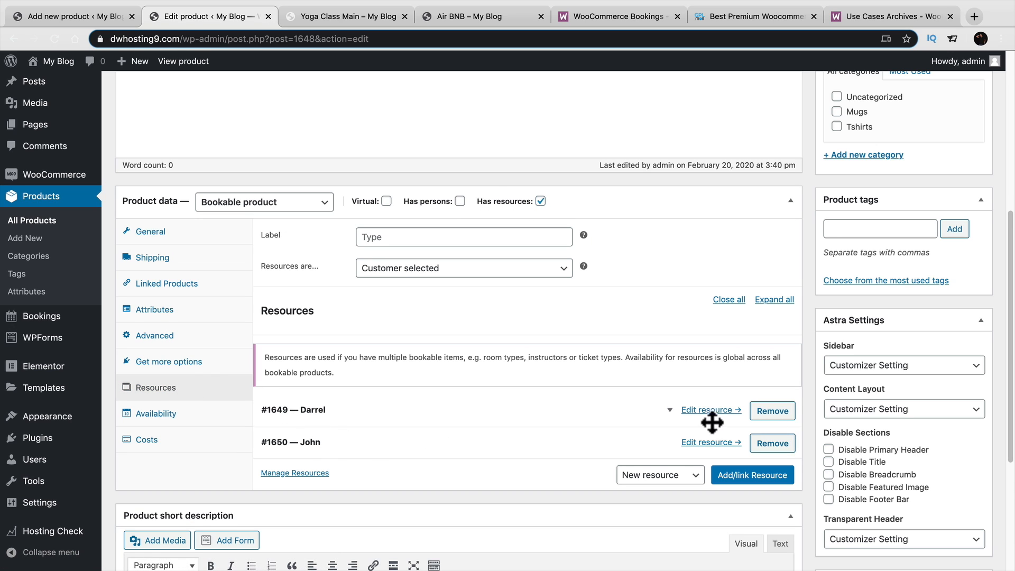
Step: Expand both trainers' cost settings and set the first trainer's base cost to 20
click(674, 413)
scroll(671, 413, down, 2)
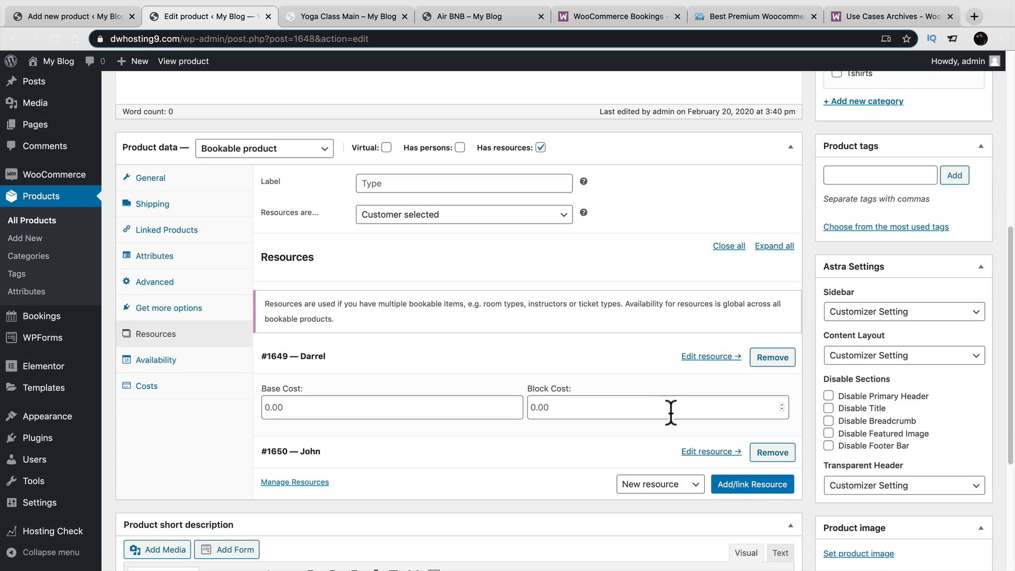
click(674, 453)
click(407, 409)
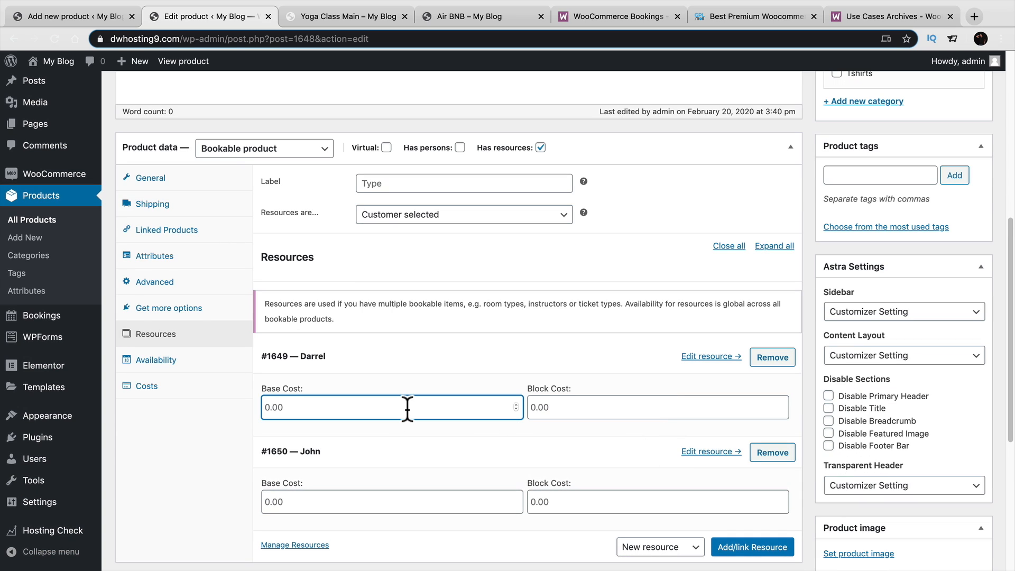
text(20)
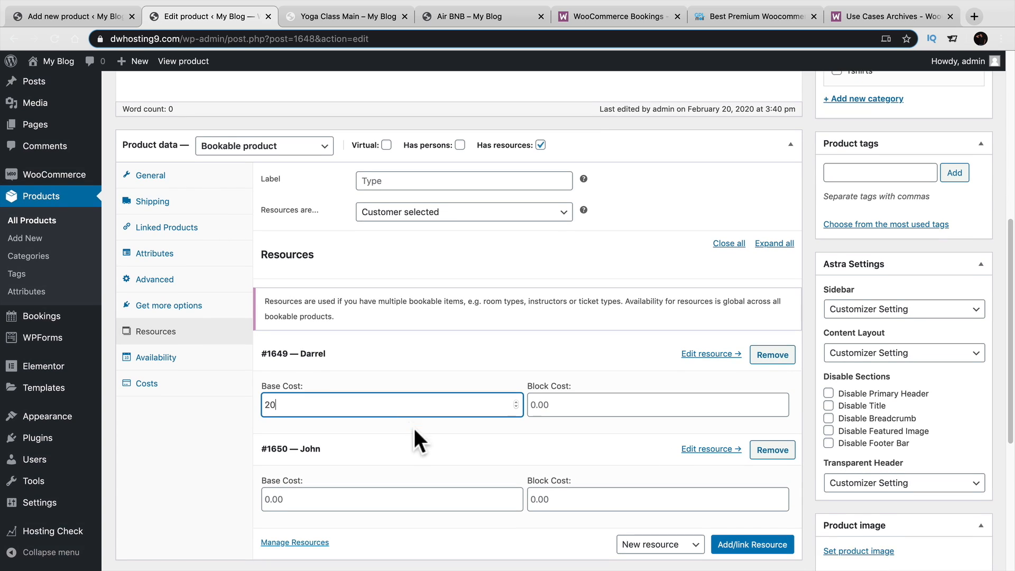
scroll(423, 431, down, 1)
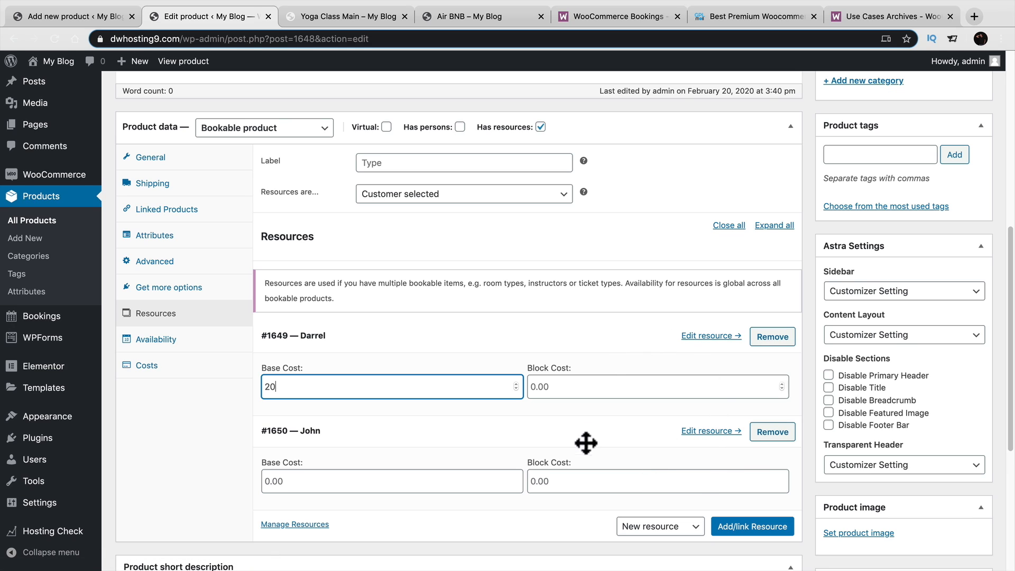
scroll(629, 412, up, 1)
scroll(632, 413, up, 5)
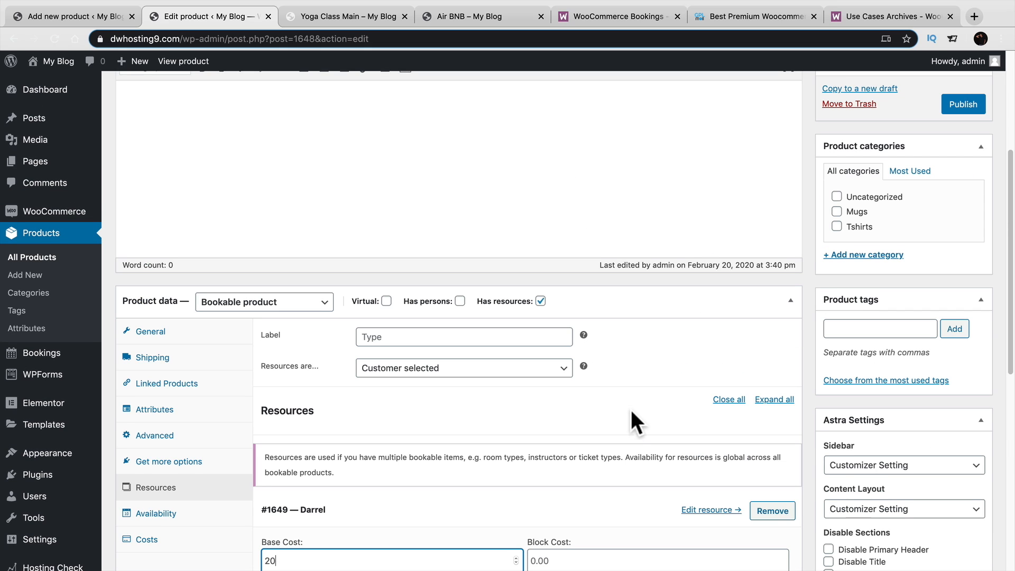
Step: Publish the yoga class product
scroll(587, 440, up, 5)
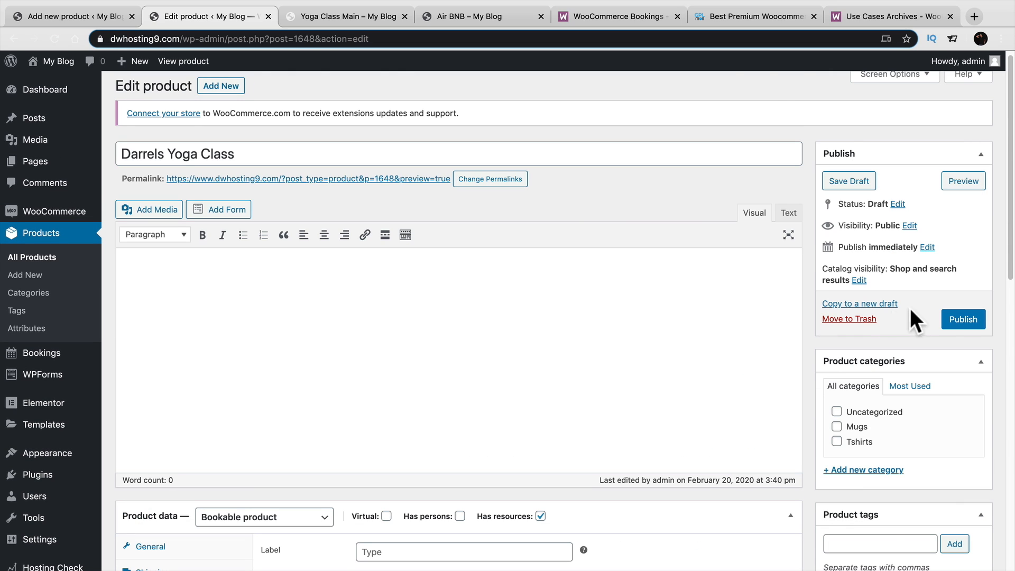
click(957, 317)
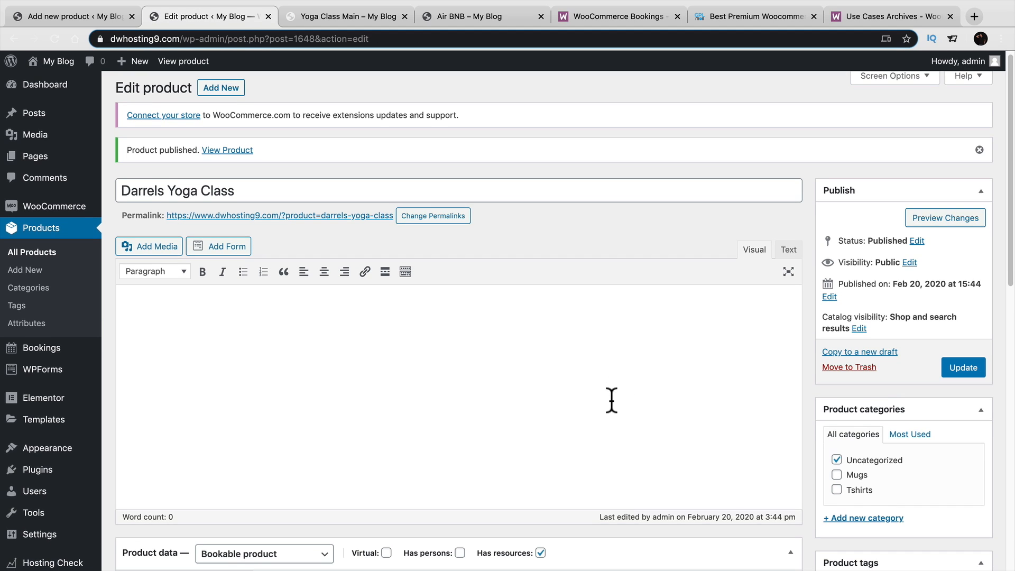
Step: Label the product's resources "Trainers" and update the product
scroll(610, 401, down, 6)
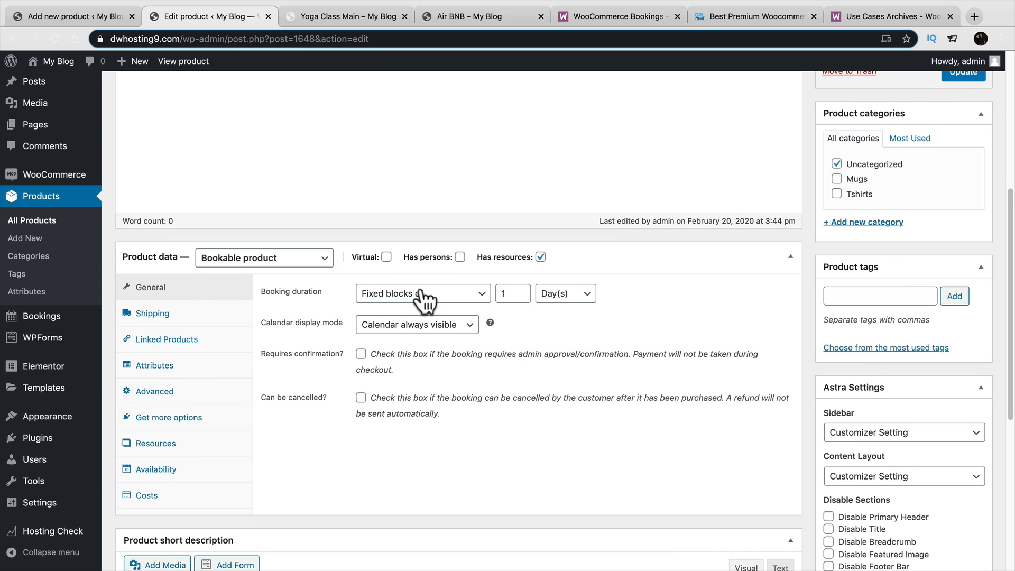
click(162, 445)
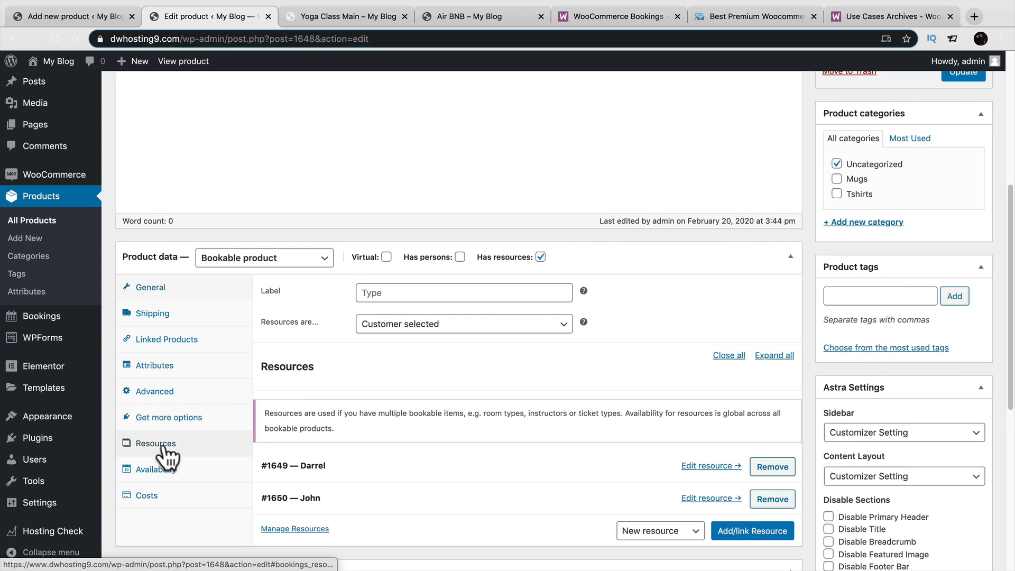
click(431, 288)
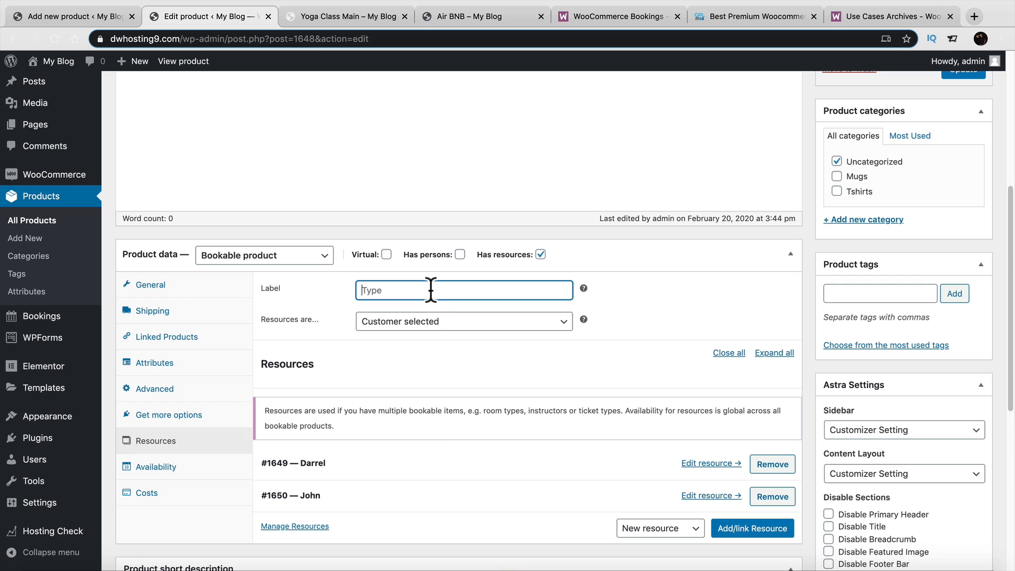
text(C)
key(BackSpace)
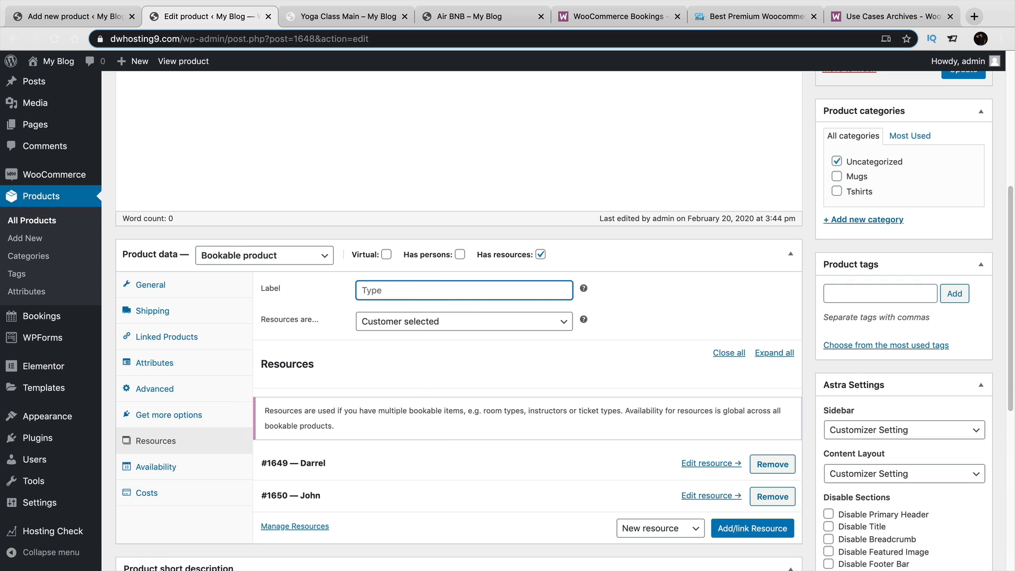
text(Trainers)
scroll(798, 315, up, 2)
click(963, 116)
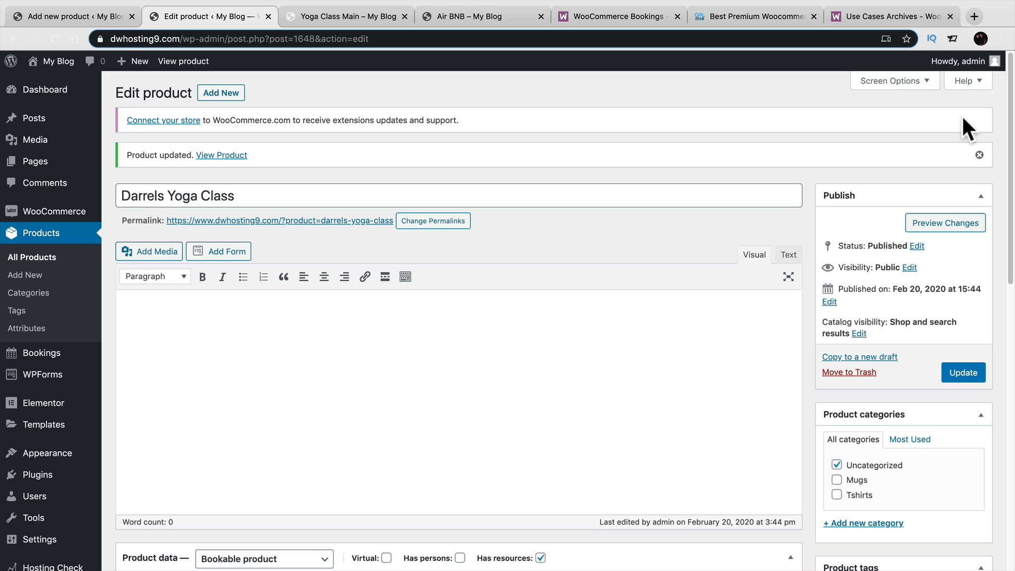
Step: Open the product's availability settings and set the maximum block bookable to 3 months into the future
scroll(839, 186, down, 5)
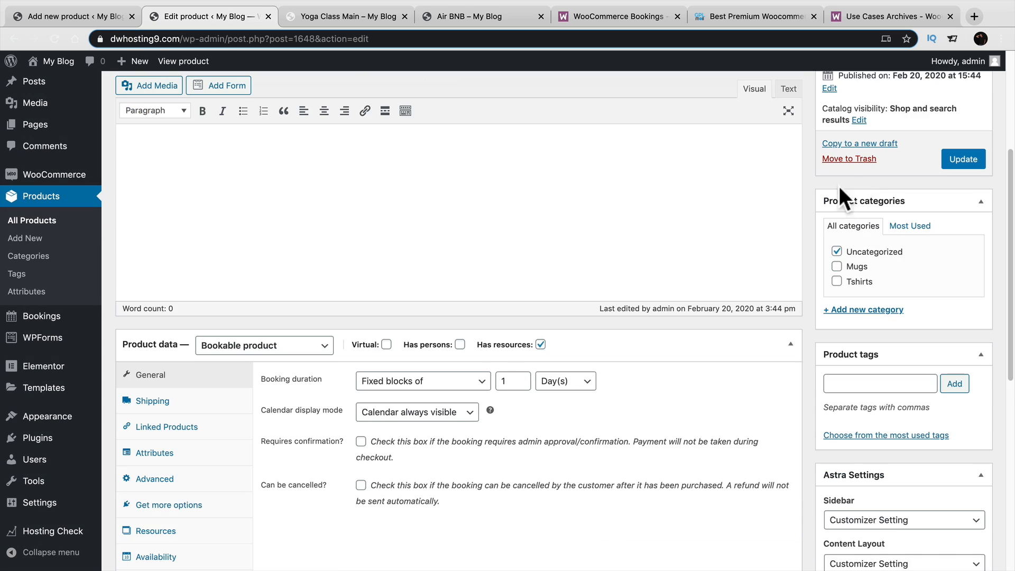
scroll(549, 228, down, 1)
click(156, 451)
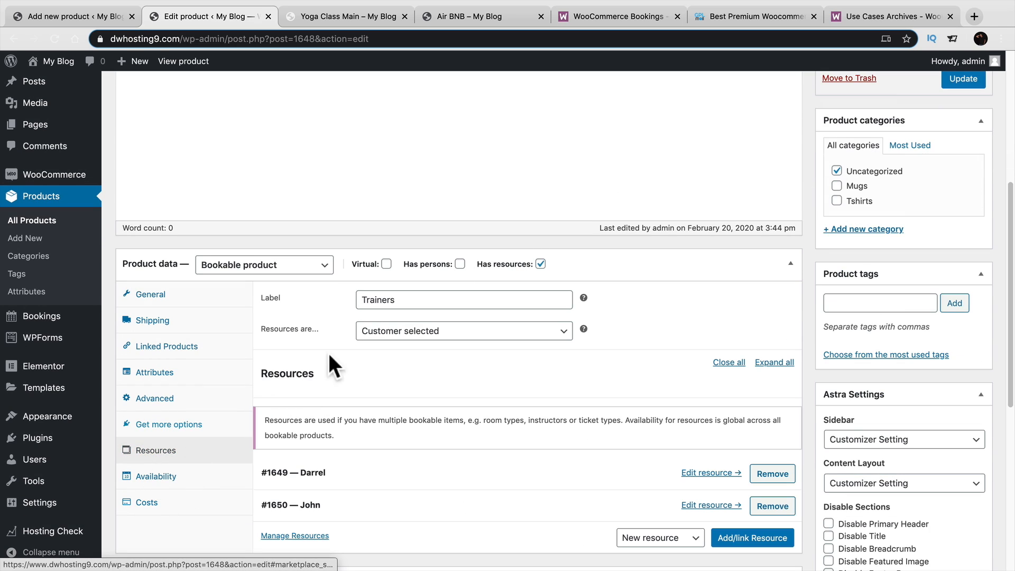
click(163, 478)
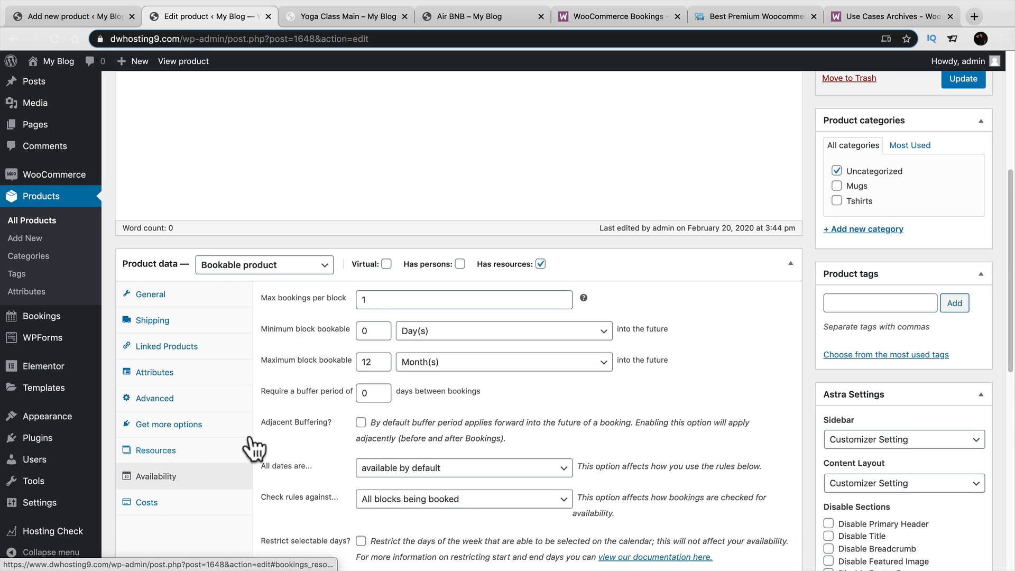
scroll(331, 365, down, 1)
scroll(345, 339, down, 1)
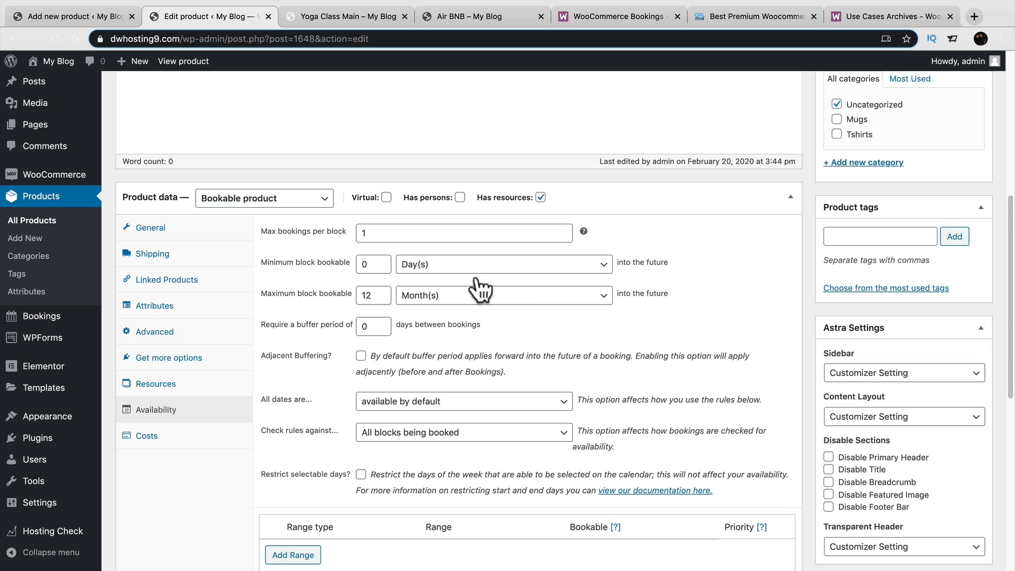
click(365, 294)
text(1)
click(416, 298)
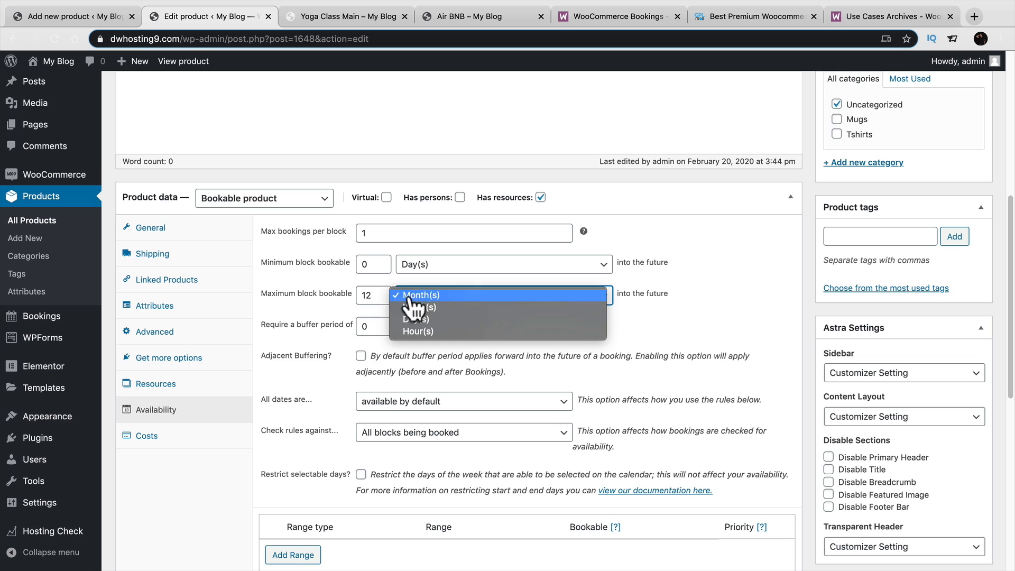
click(416, 301)
click(382, 298)
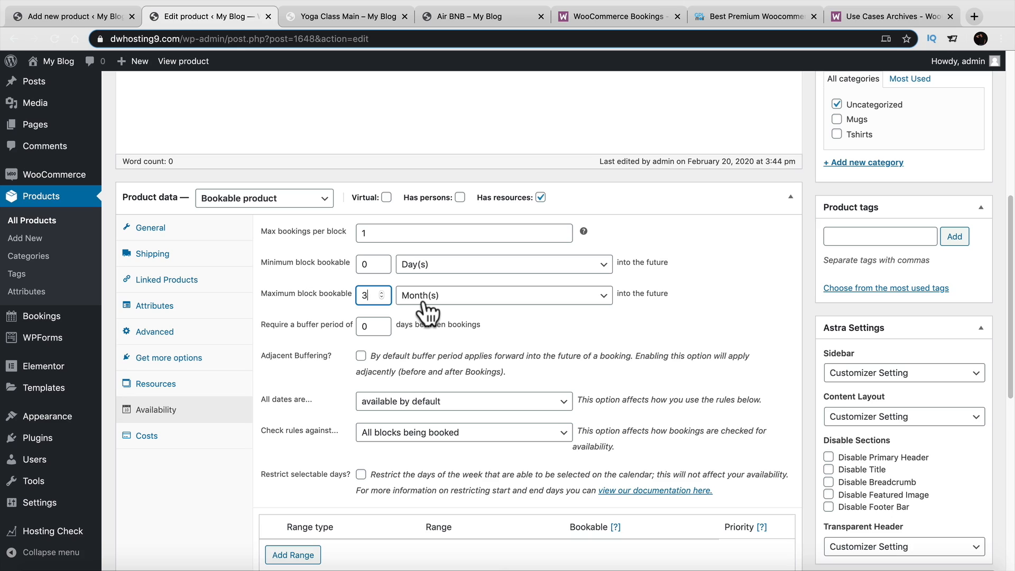
Step: Make all dates not-available by default and add a Time Range (all week) availability rule
click(421, 402)
click(421, 411)
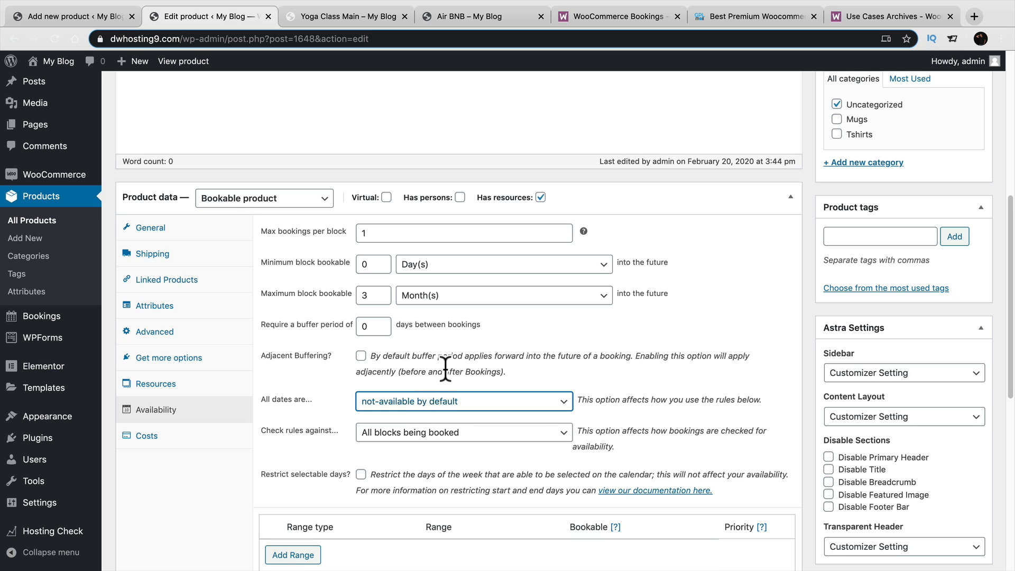
scroll(447, 365, down, 1)
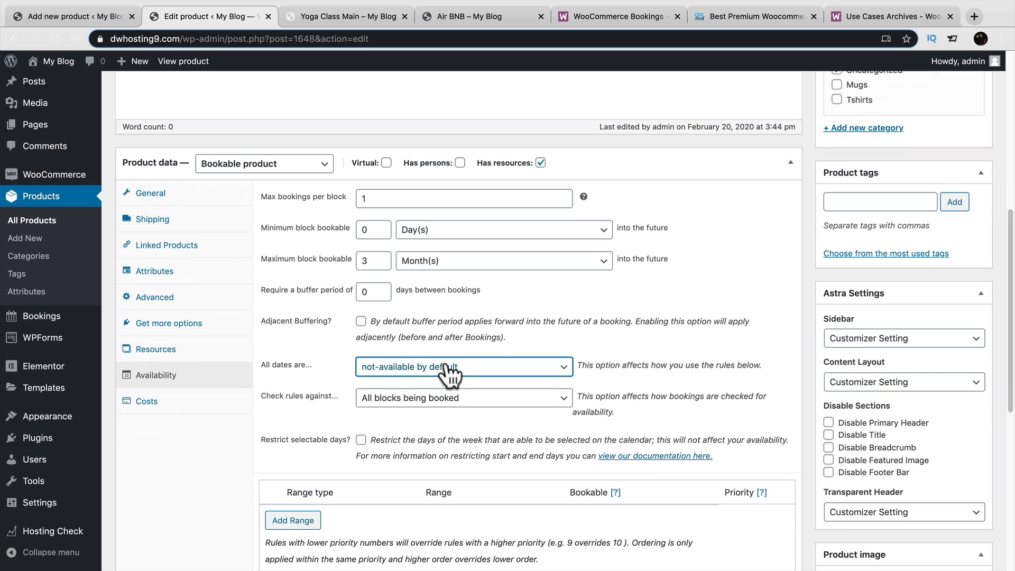
scroll(413, 475, down, 4)
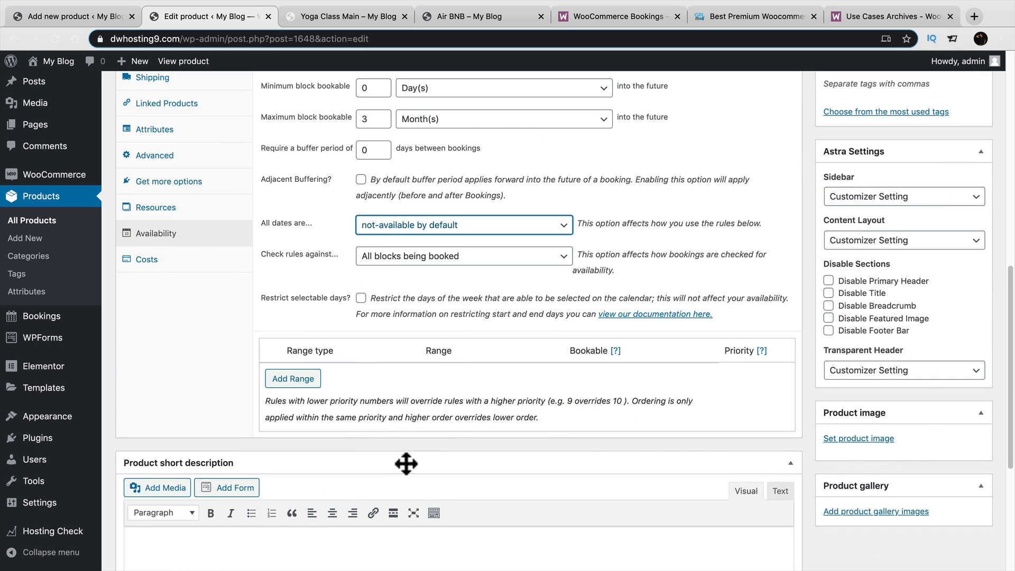
click(294, 379)
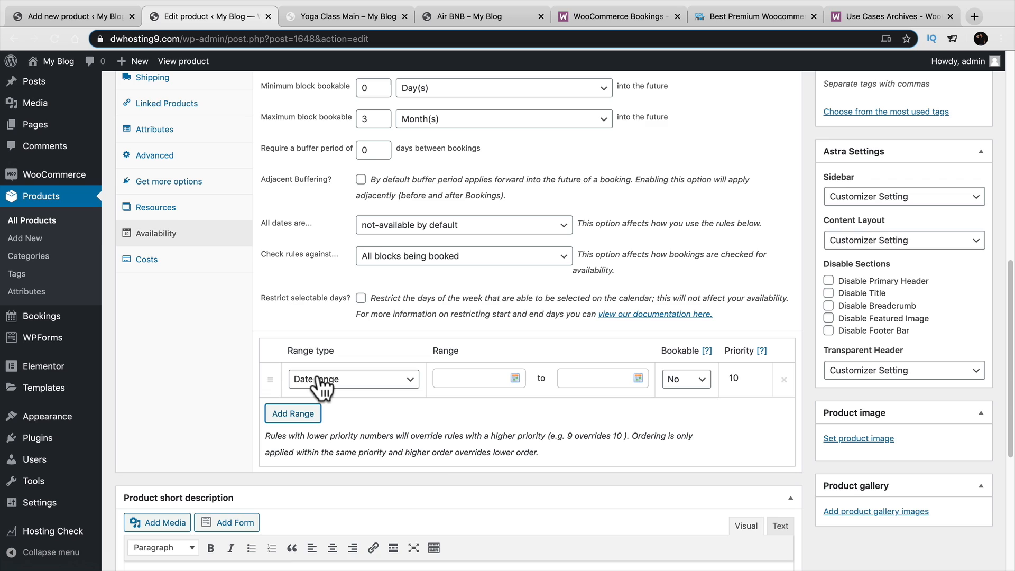
click(320, 380)
click(337, 460)
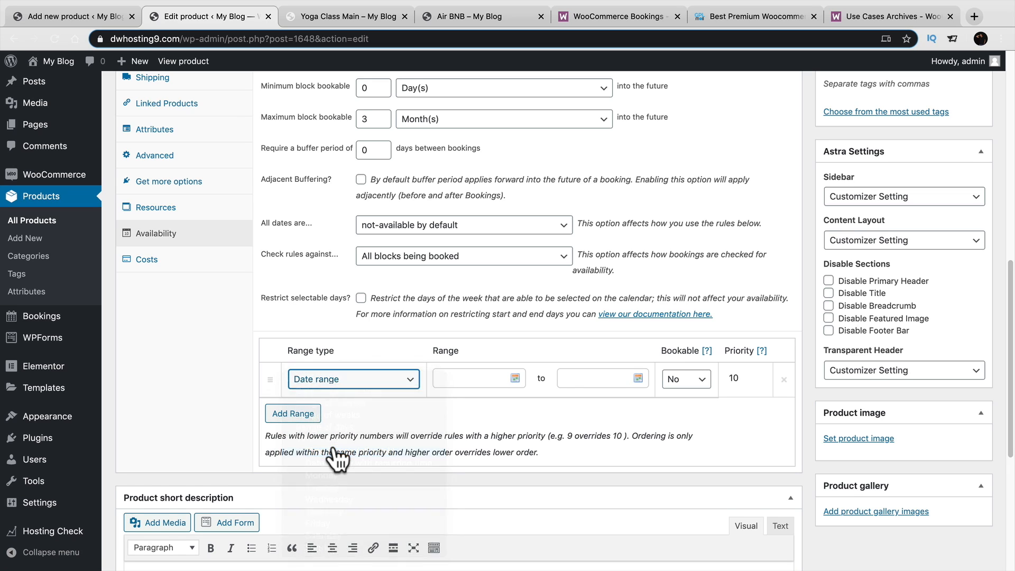
Step: Set the all-week time range to 09:00 AM through 08:00 PM and make it bookable
click(455, 381)
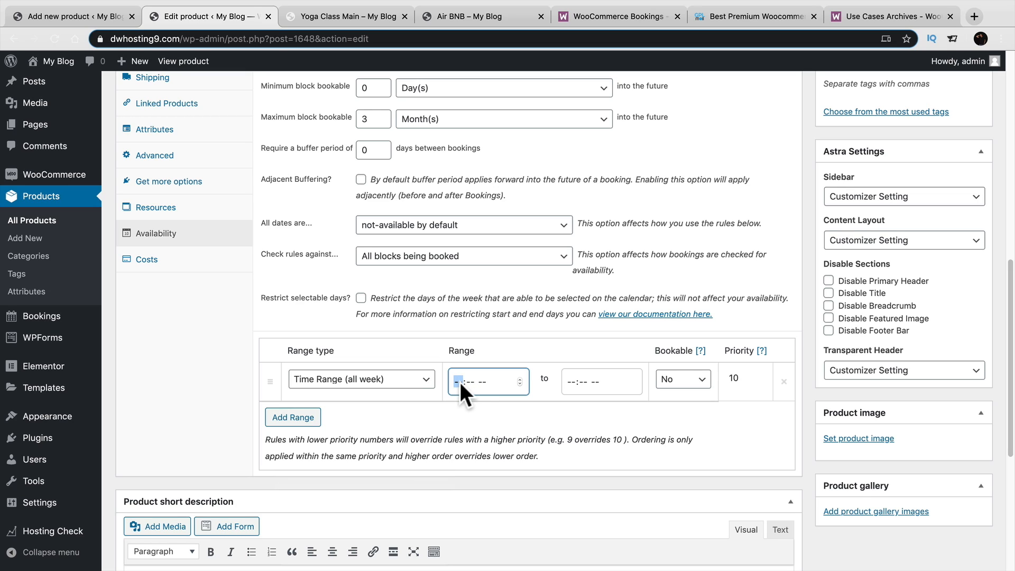
text(0900a)
key(Tab)
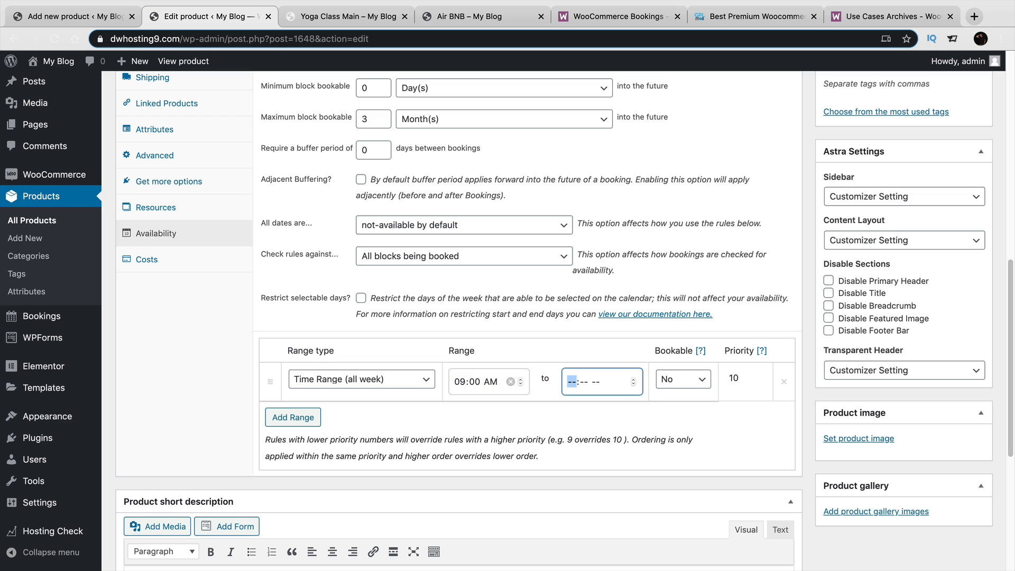
text(08:09 --)
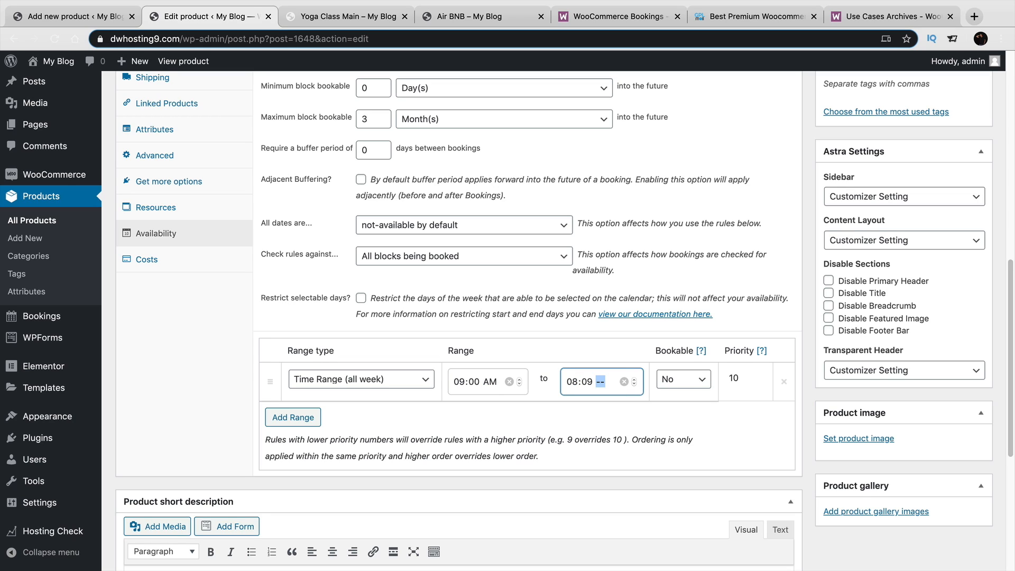
key(Left)
key(BackSpace)
text(0)
key(Right)
text(p)
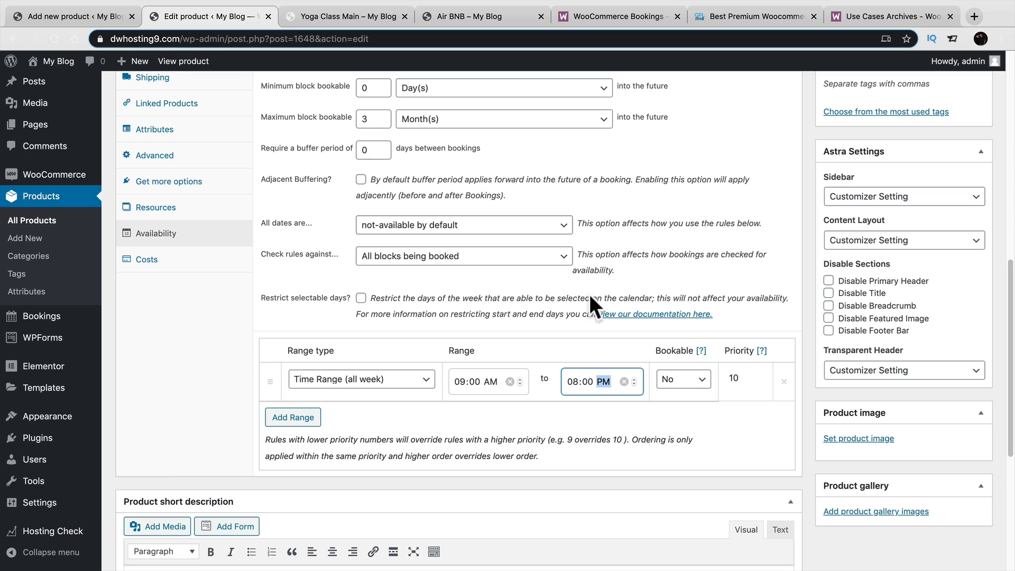
click(693, 376)
click(694, 392)
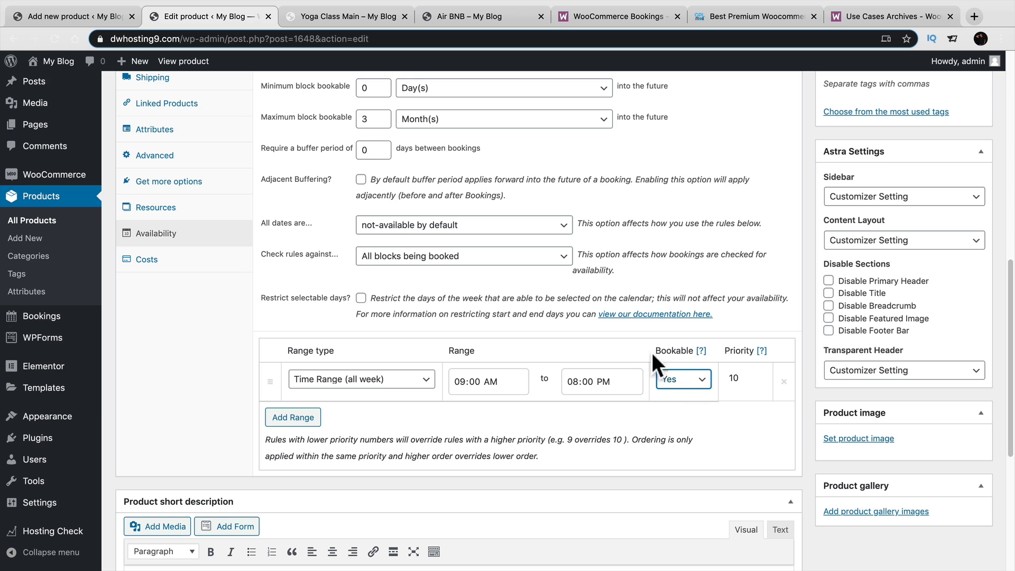
Step: Open the yoga class product's cost settings and examine the base cost and block cost fields
click(141, 259)
scroll(445, 312, up, 3)
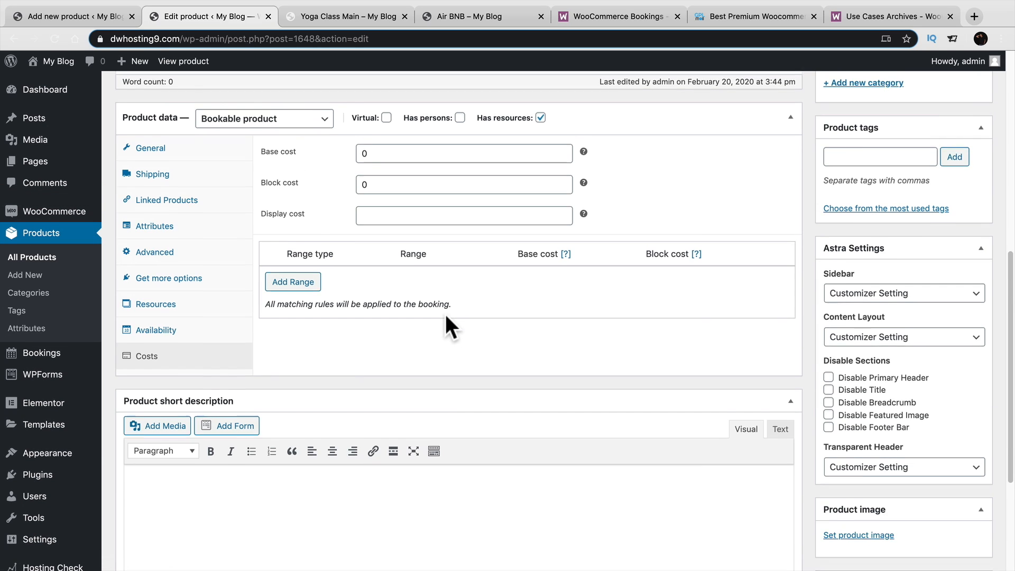
scroll(445, 306, up, 1)
click(403, 180)
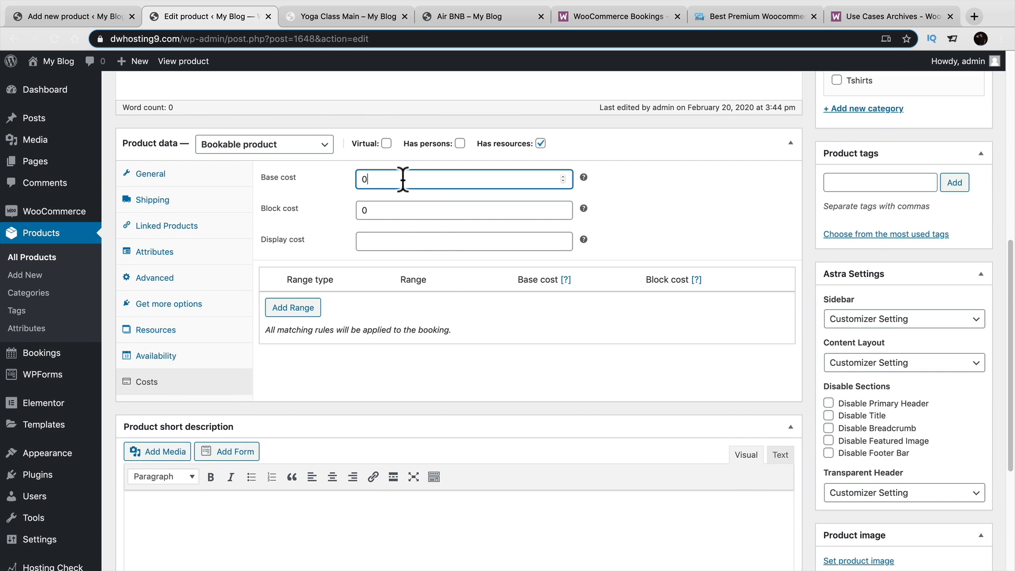
click(416, 205)
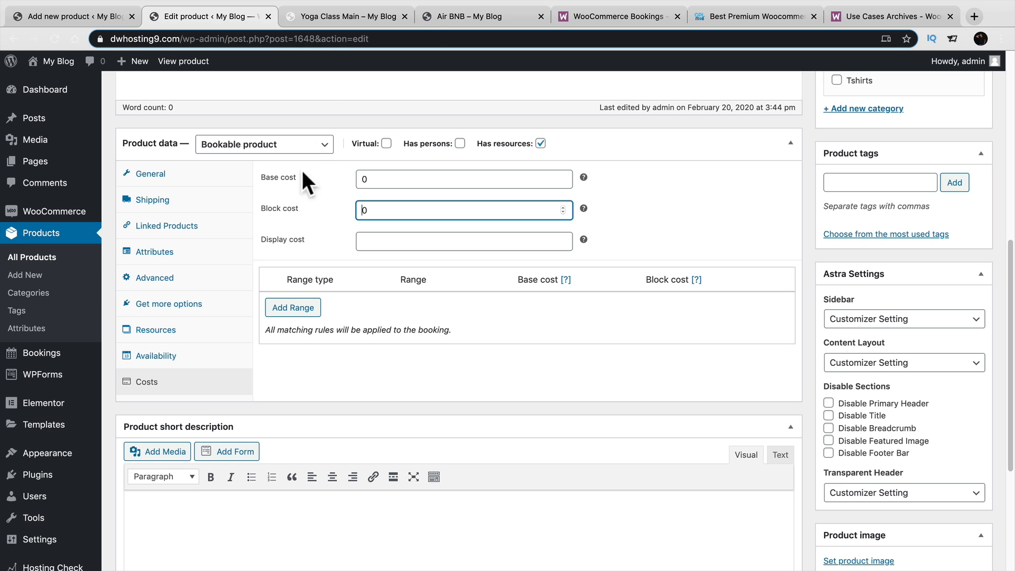
Step: On the Air BNB product page, try different February date ranges, ending with 26 to 28, to check the booking cost
click(440, 22)
scroll(646, 326, down, 6)
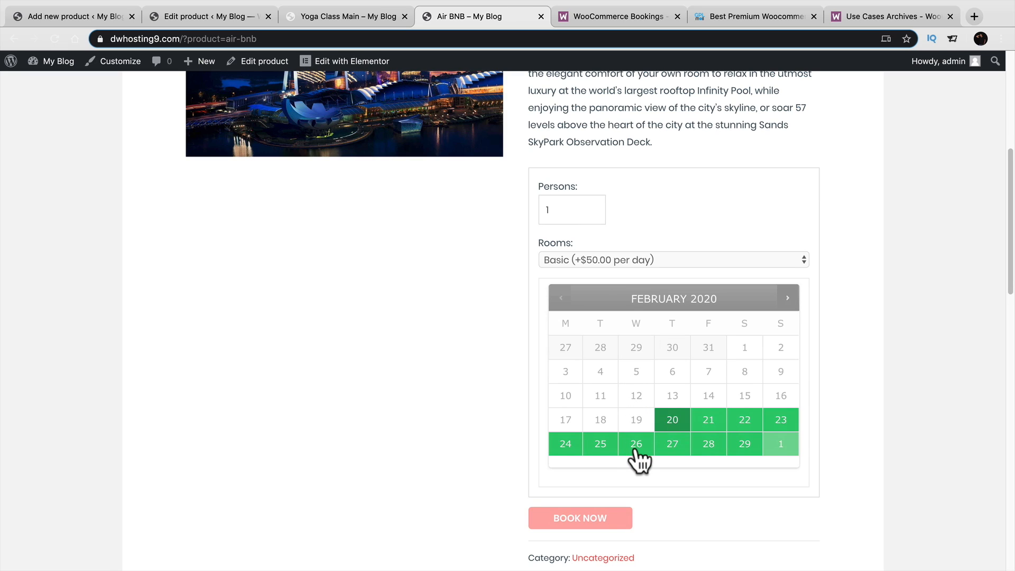
click(636, 447)
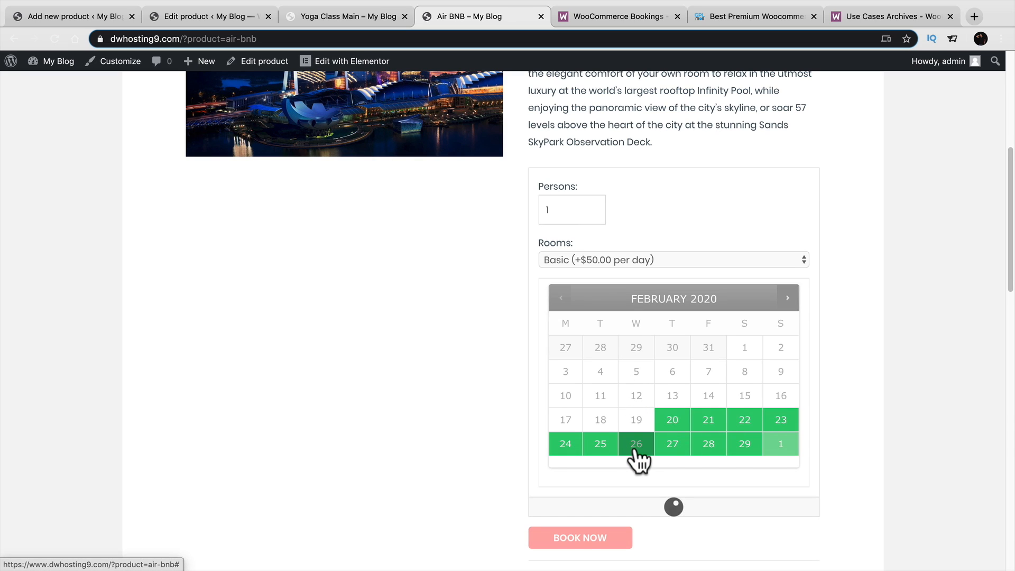
click(702, 447)
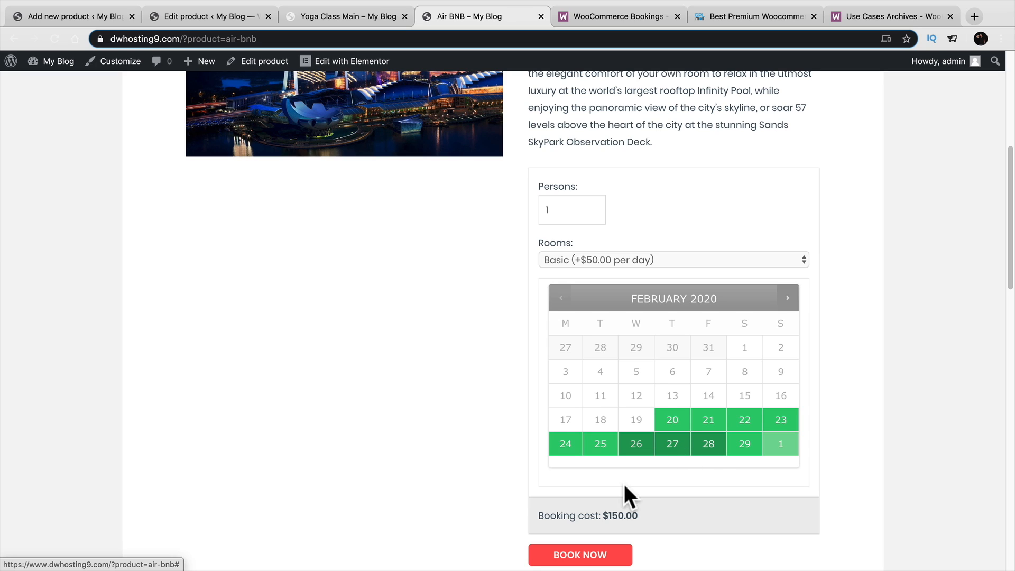
click(602, 446)
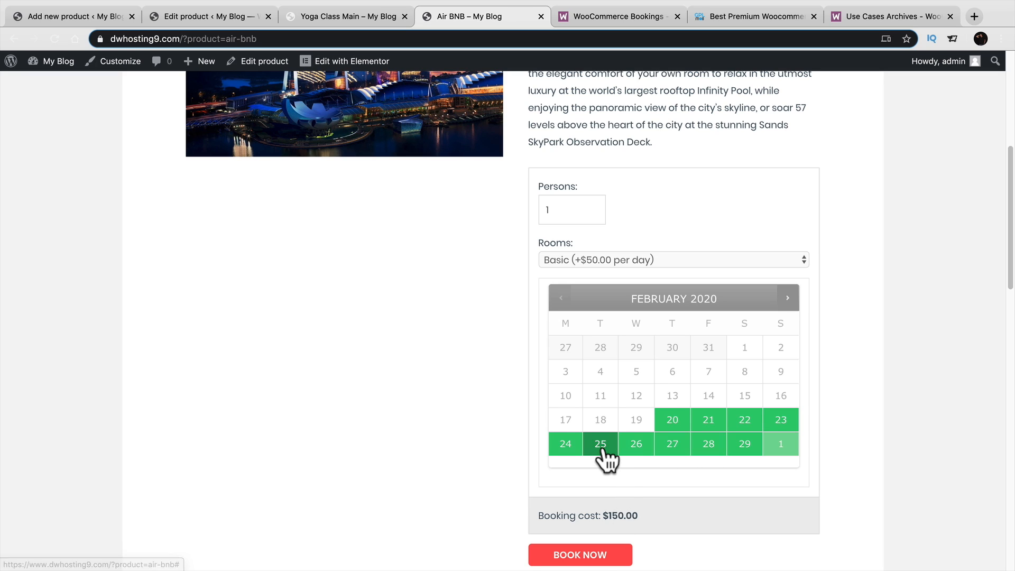
click(704, 450)
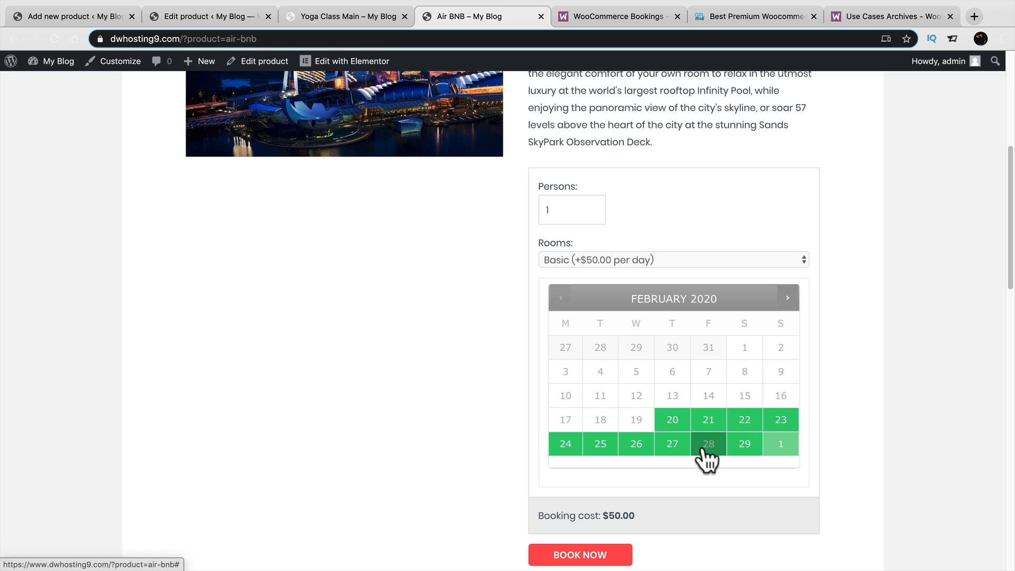
click(634, 450)
click(697, 454)
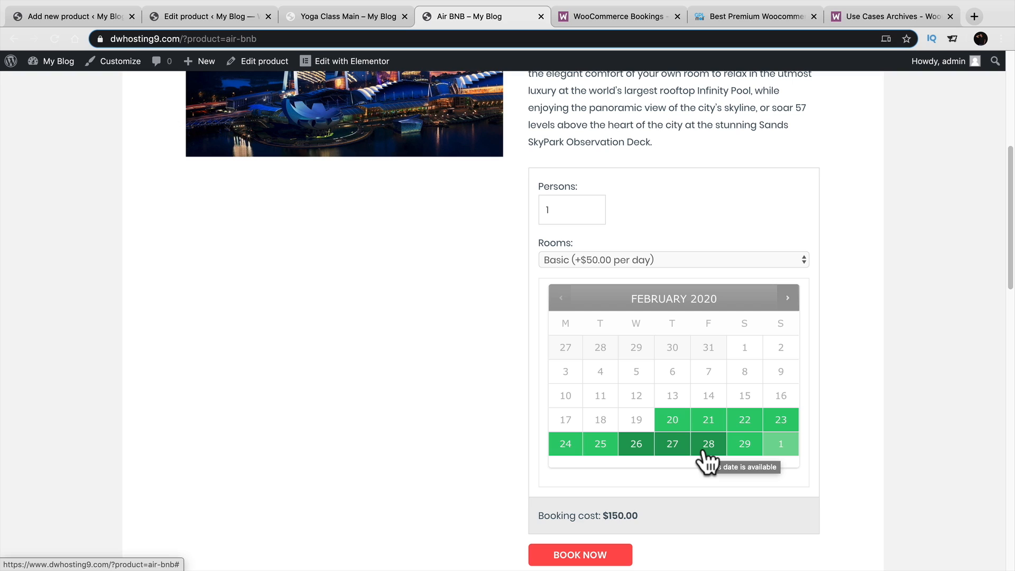
Step: Compare the yoga class product's base and block cost fields with the Air BNB booking example, returning to the cost settings
click(214, 17)
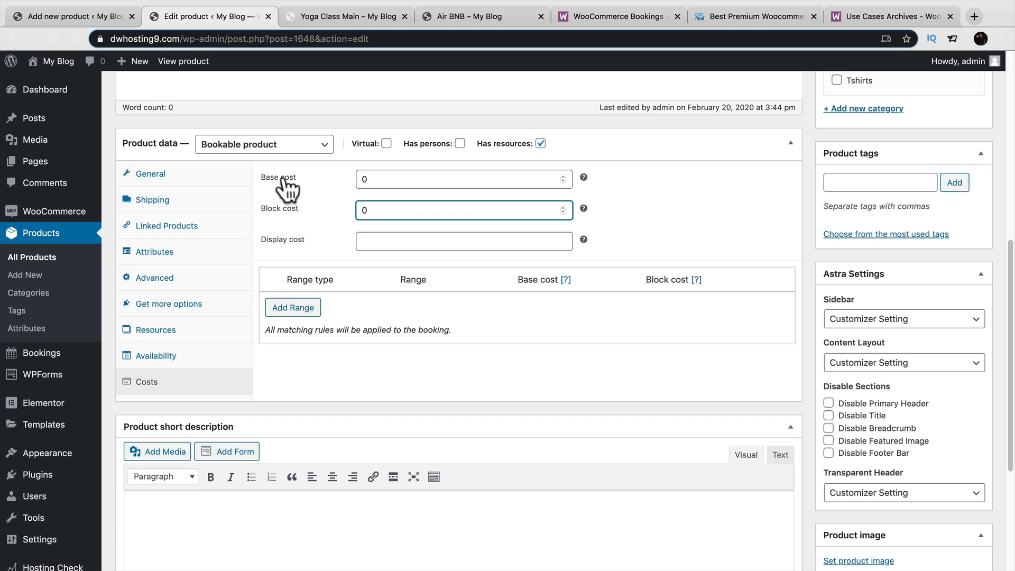
click(441, 15)
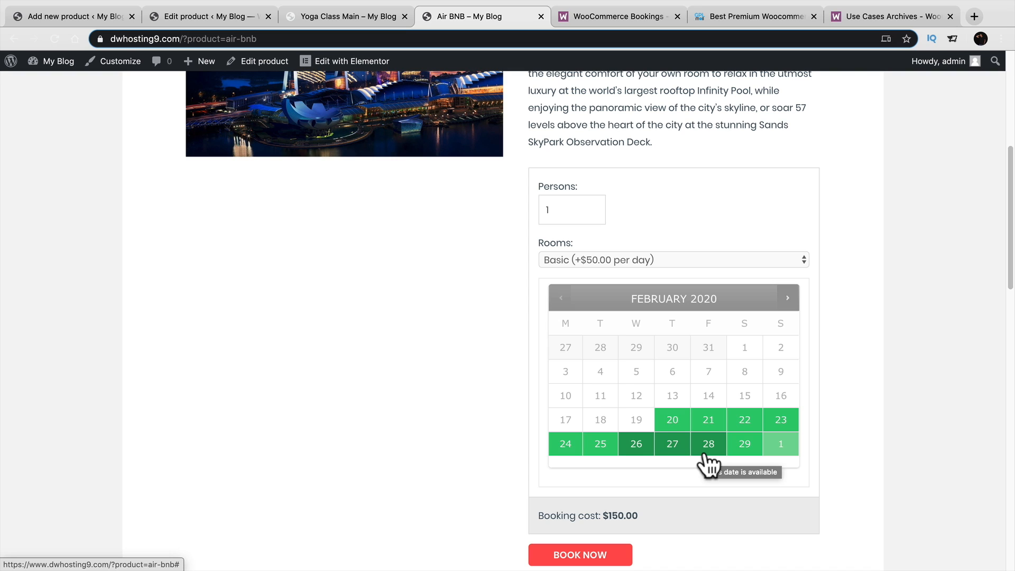
click(214, 16)
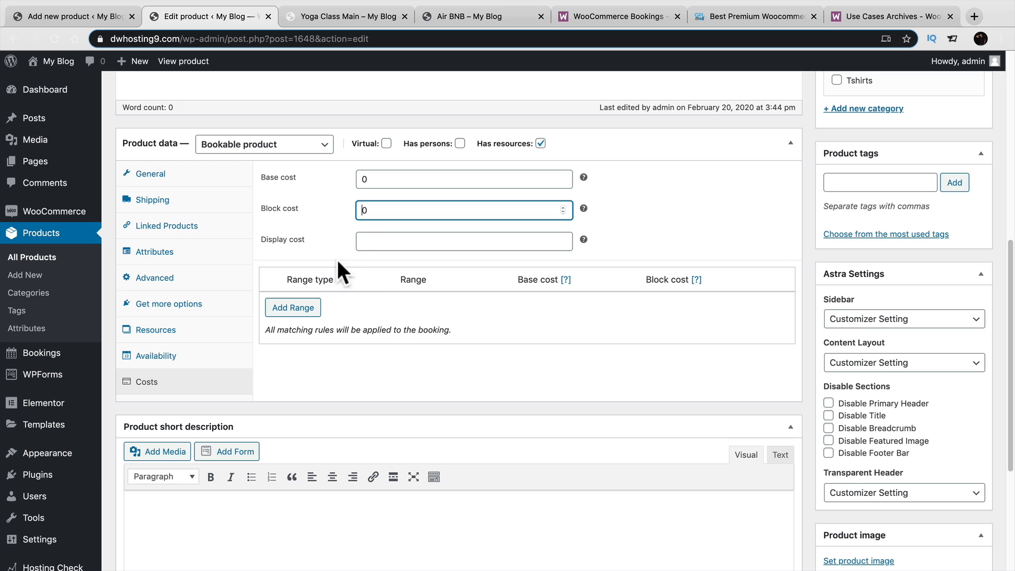
Step: Set the yoga class product's base cost to 30 and its display cost to 30
click(375, 182)
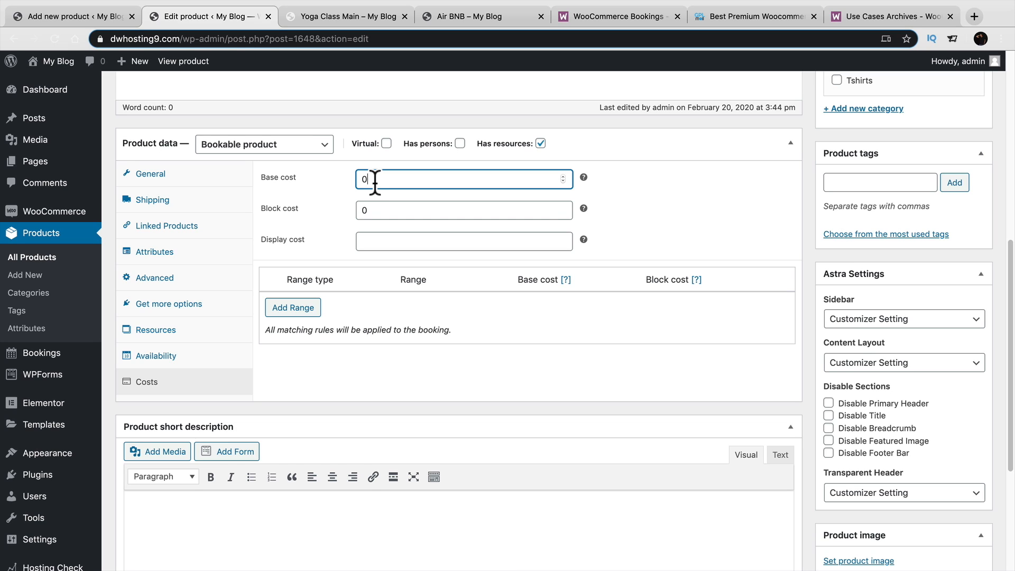
key(BackSpace)
text(30)
key(Tab)
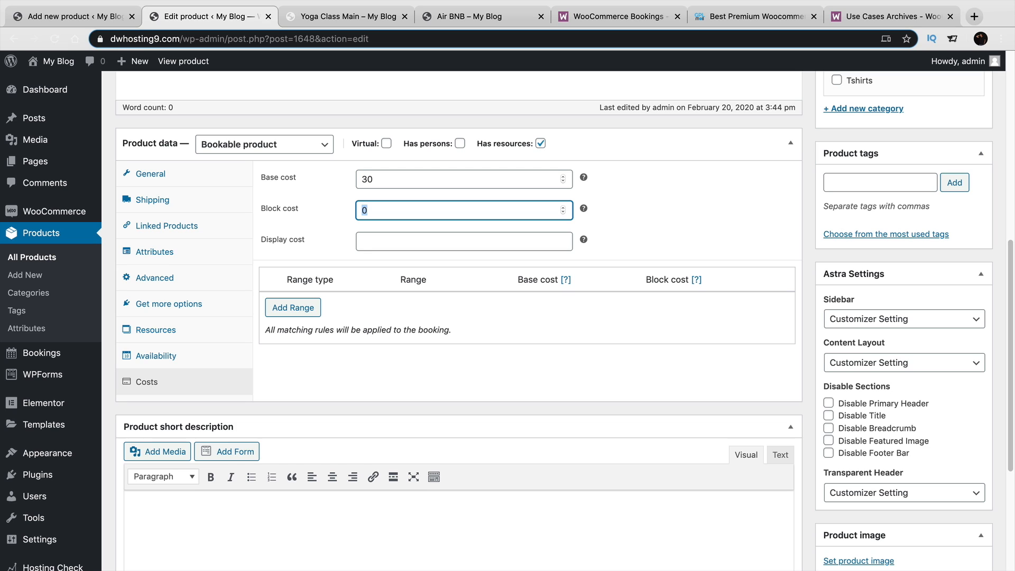
key(Tab)
text(30)
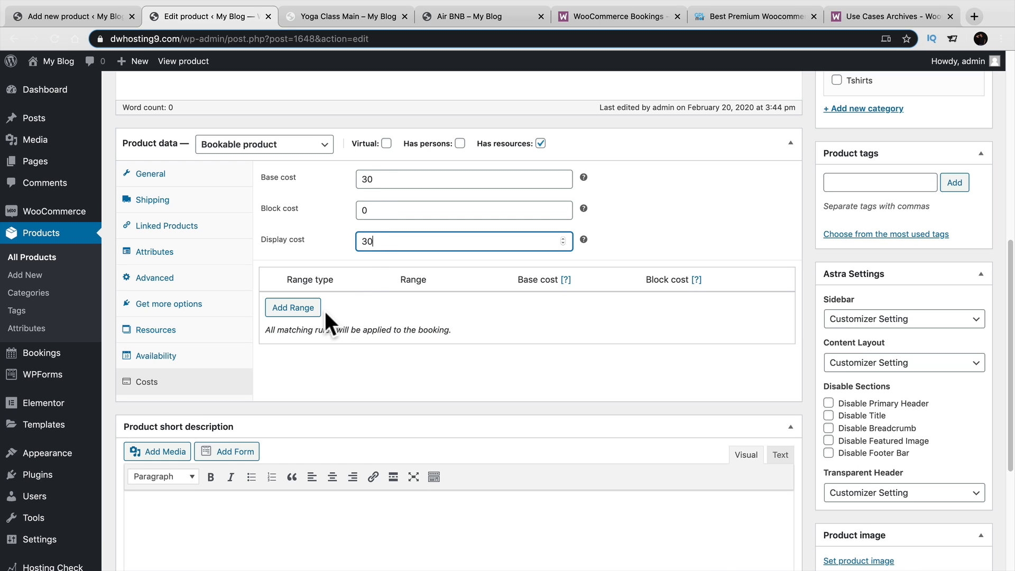
Step: Add a date range cost rule running from 2020-04-01 to 2020-04-30
click(291, 312)
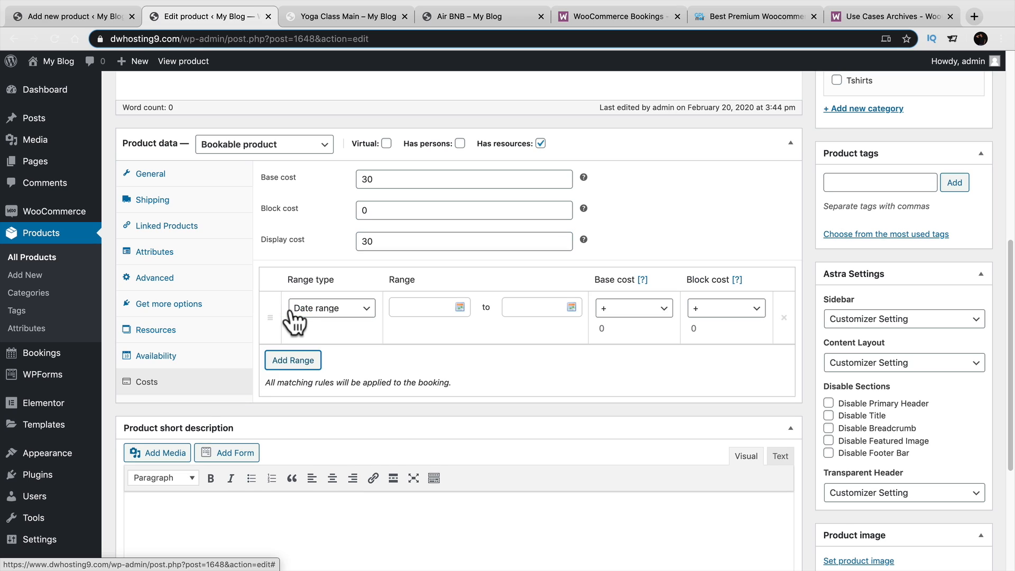
click(320, 310)
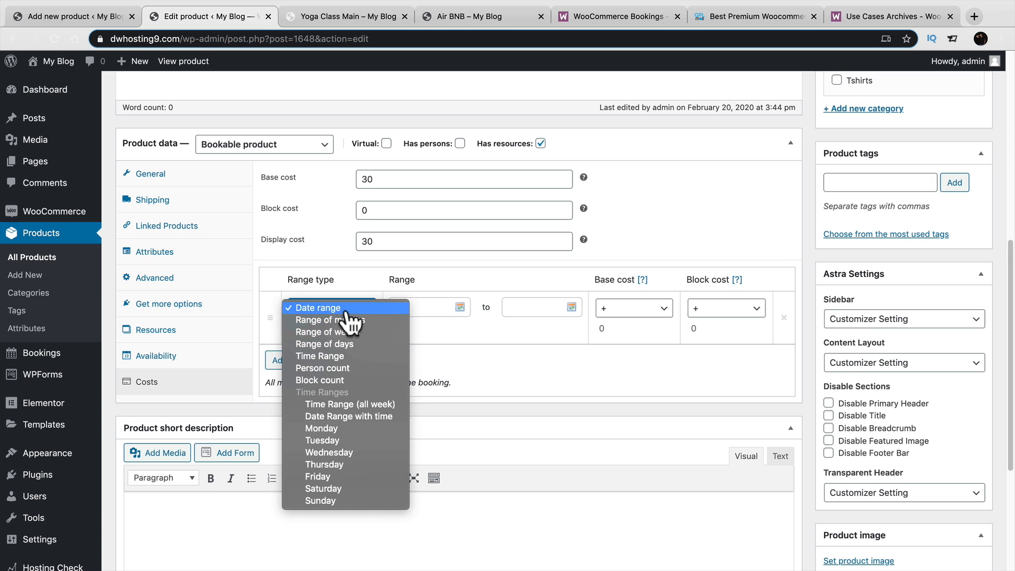
click(403, 309)
click(459, 308)
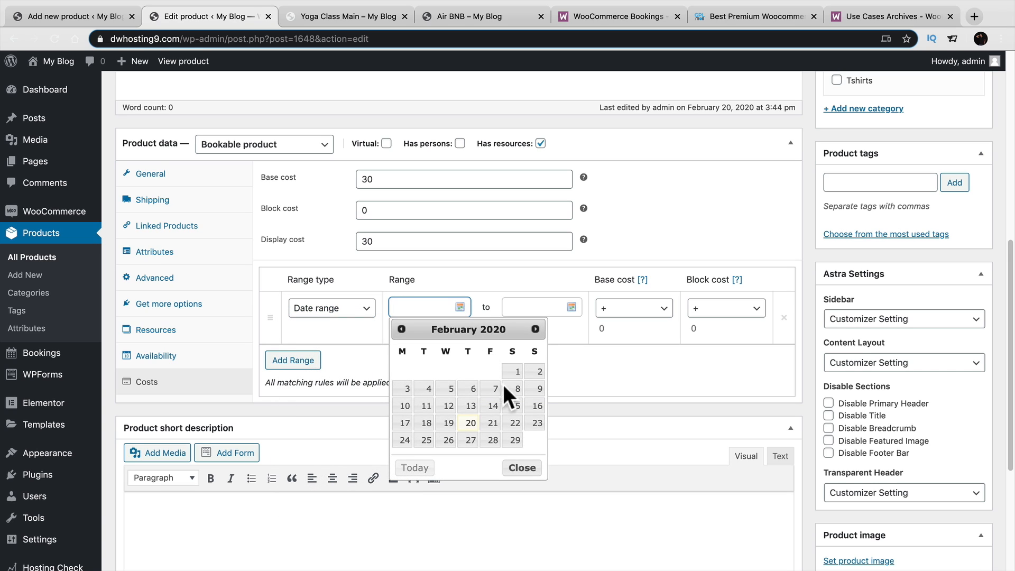
click(536, 328)
click(537, 329)
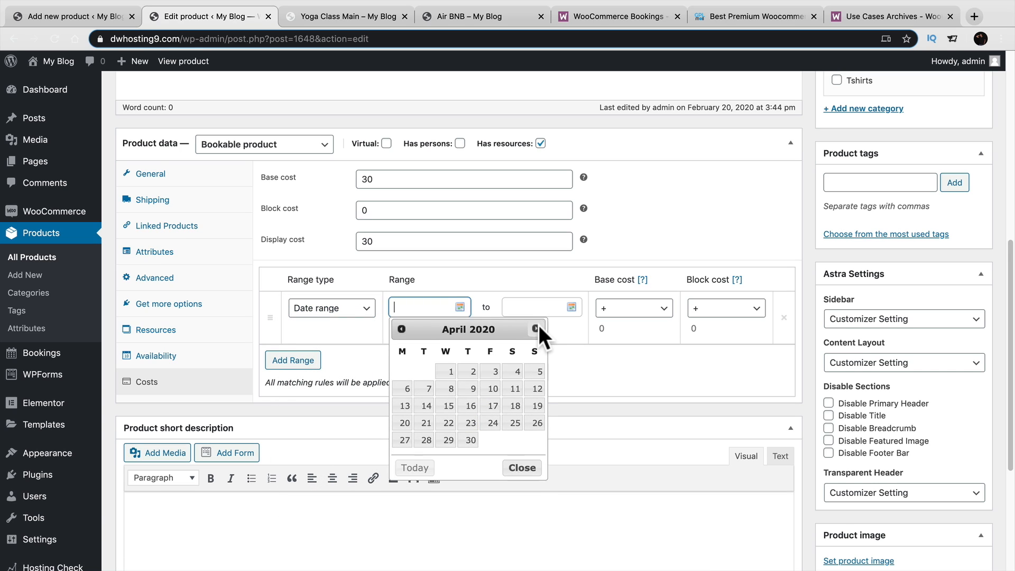
click(451, 373)
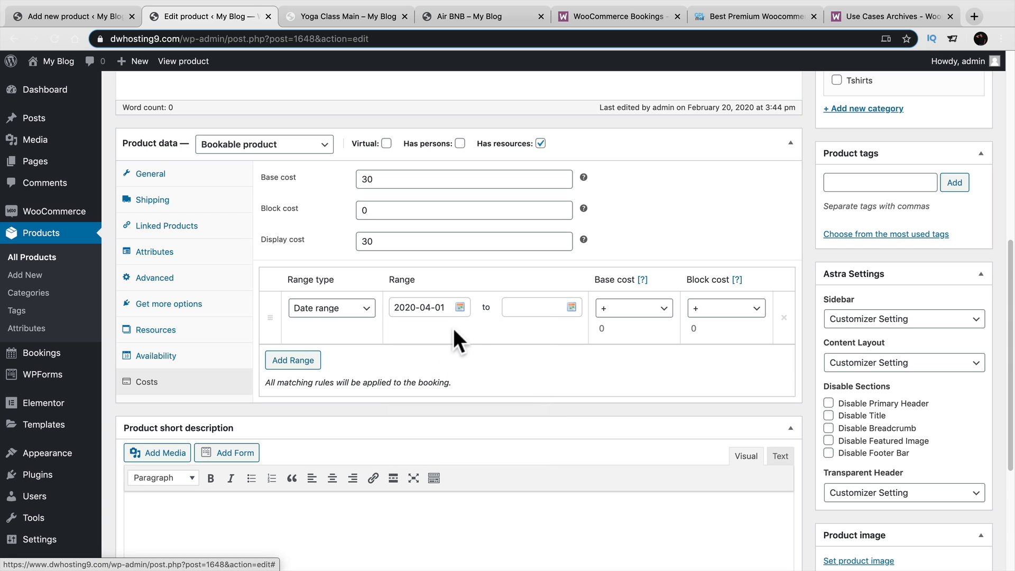
click(569, 309)
click(646, 329)
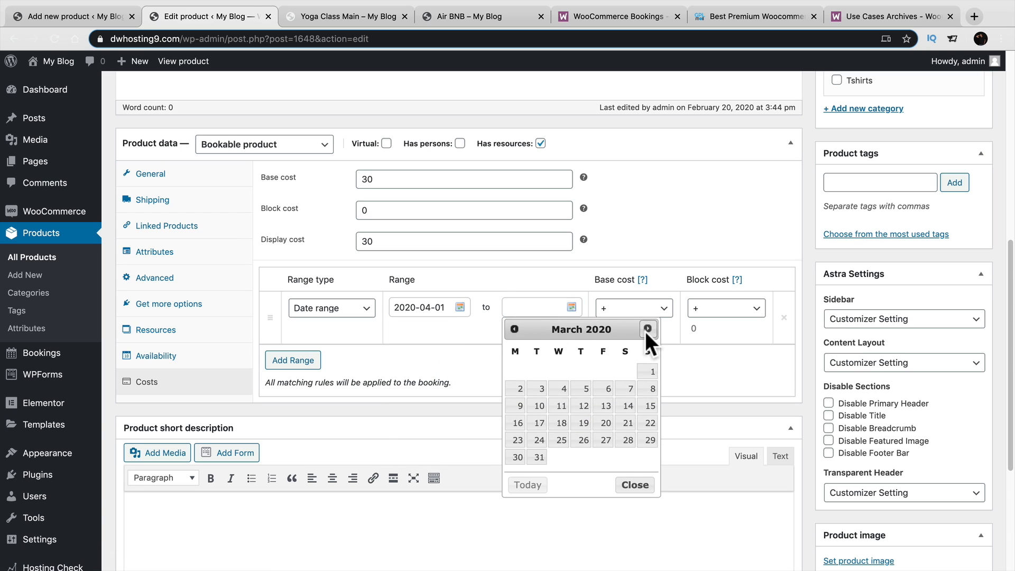
click(647, 329)
click(584, 440)
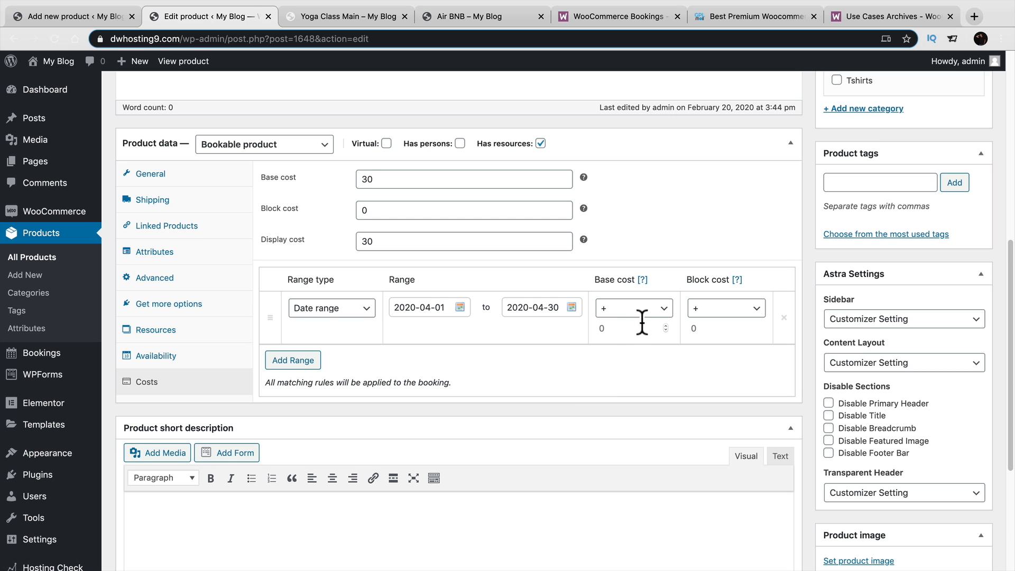
Step: Make the April cost rule subtract 10 from the base cost
click(673, 316)
click(657, 332)
click(648, 329)
scroll(537, 418, down, 5)
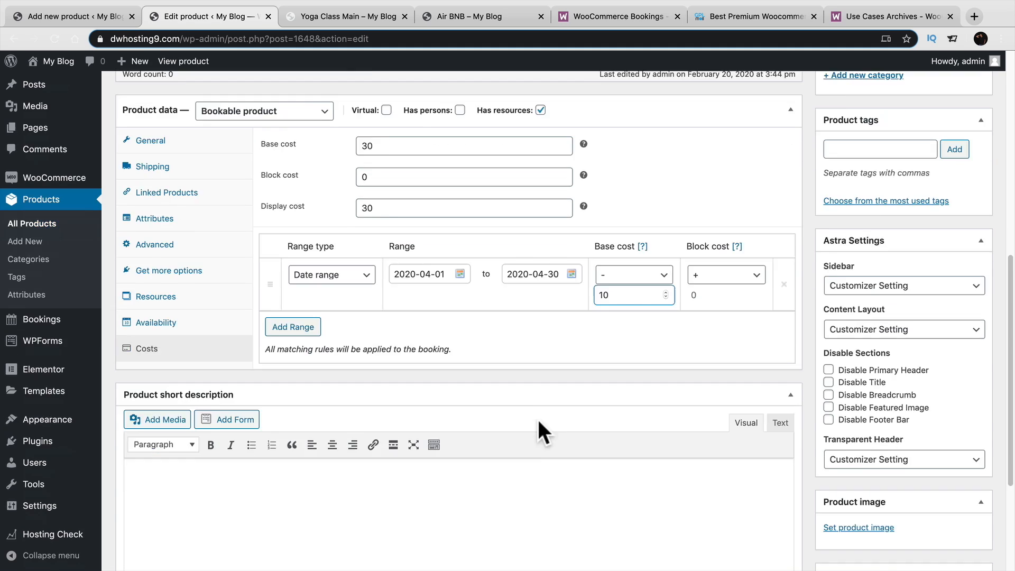
scroll(538, 417, up, 5)
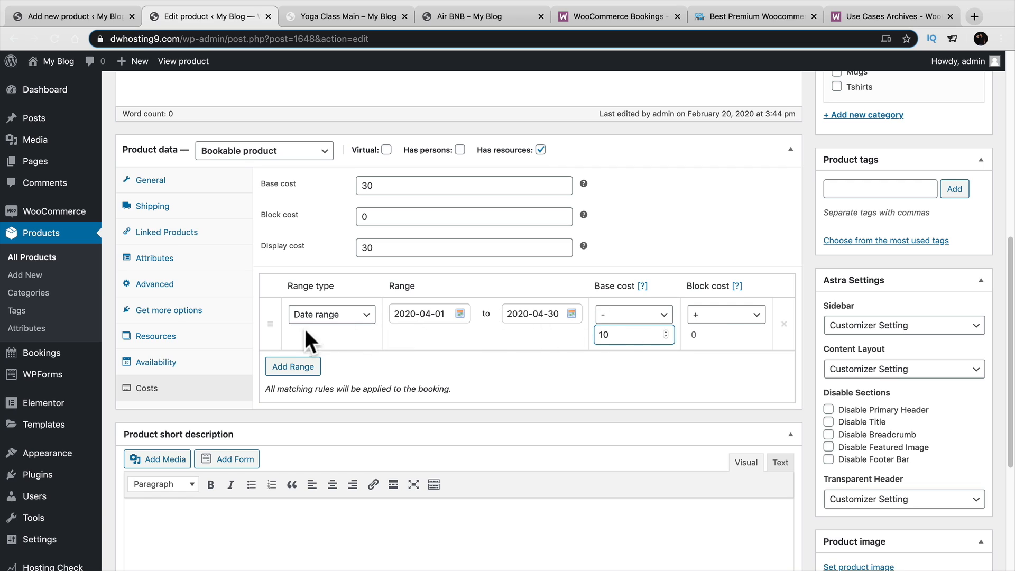
click(293, 367)
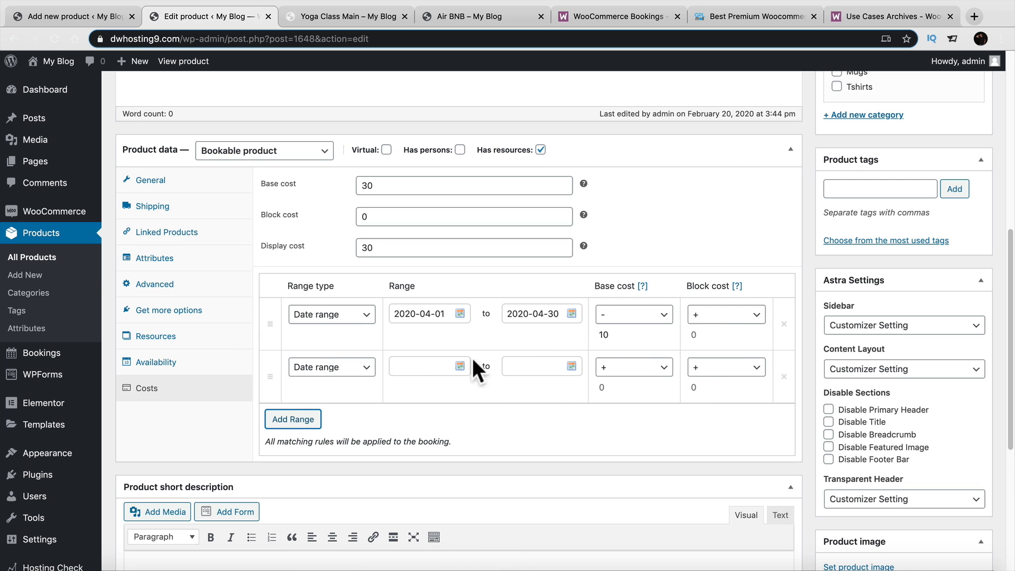
click(784, 377)
Step: Write "this is the best yoga class ever!" as the product short description
scroll(719, 430, down, 4)
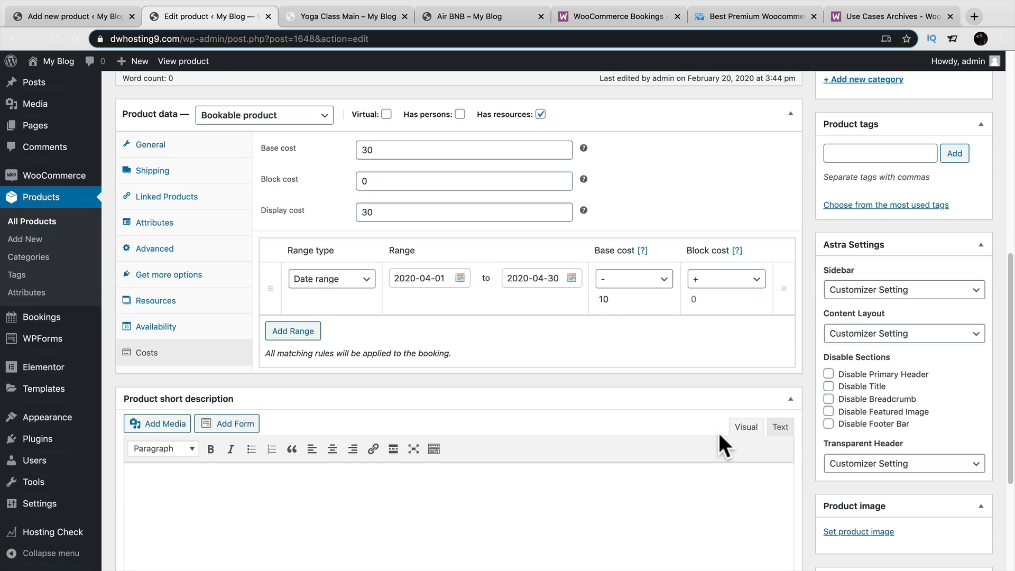
click(315, 316)
scroll(320, 330, up, 1)
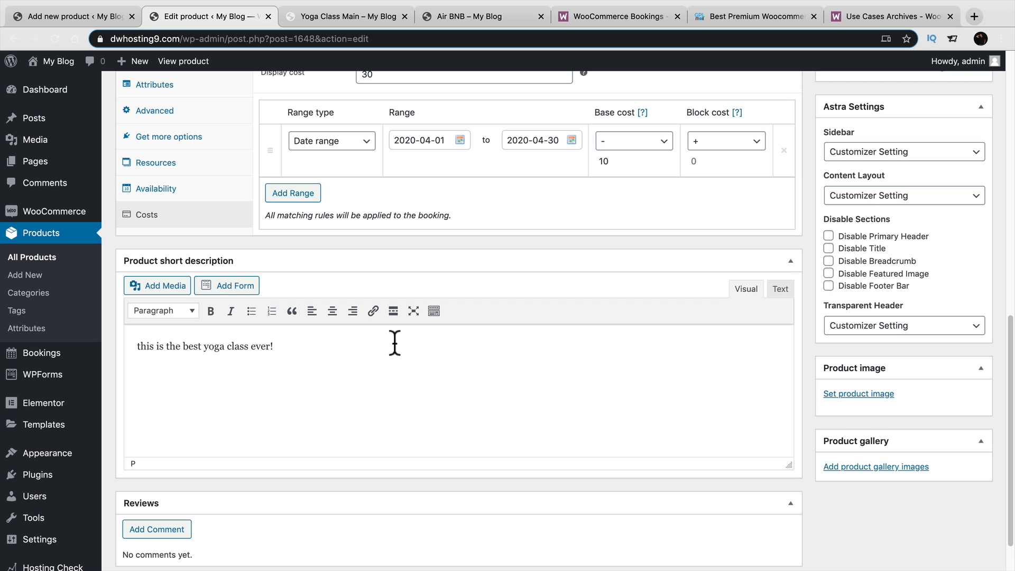
Step: Set the product image to the media library photo of the woman in a black T-shirt and sunglasses against a pink wall
click(887, 394)
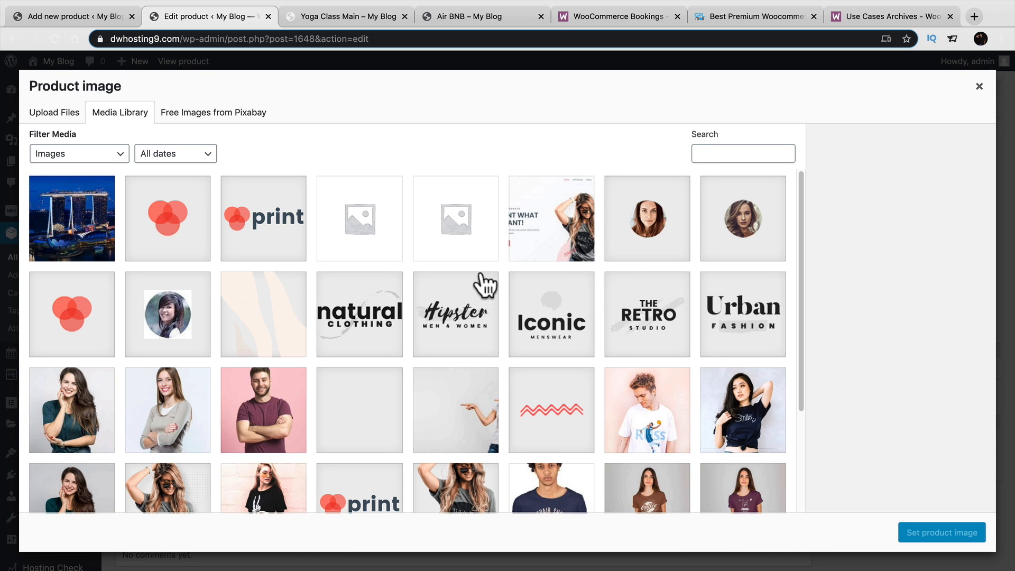
scroll(389, 312, down, 1)
click(766, 390)
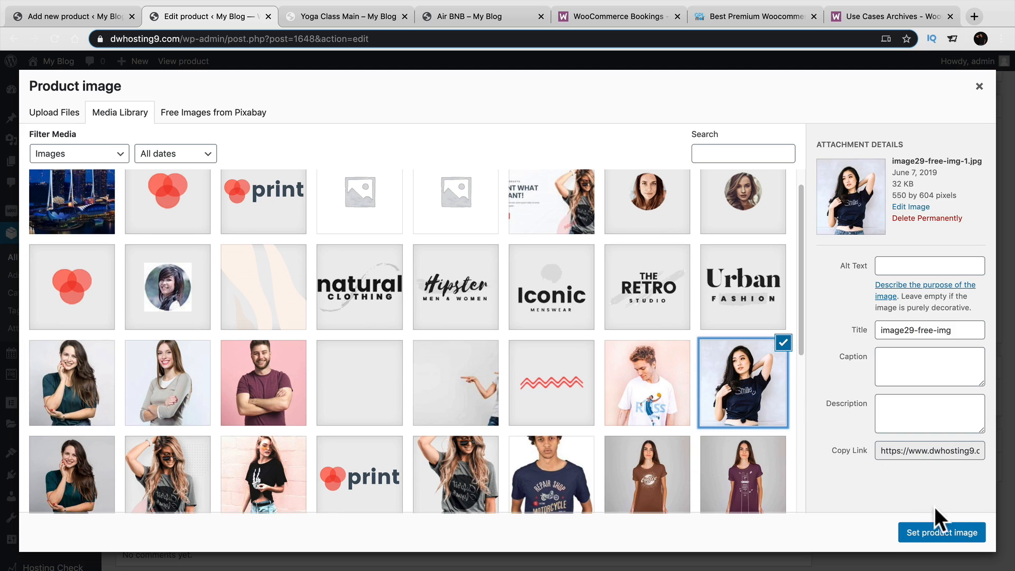
click(100, 397)
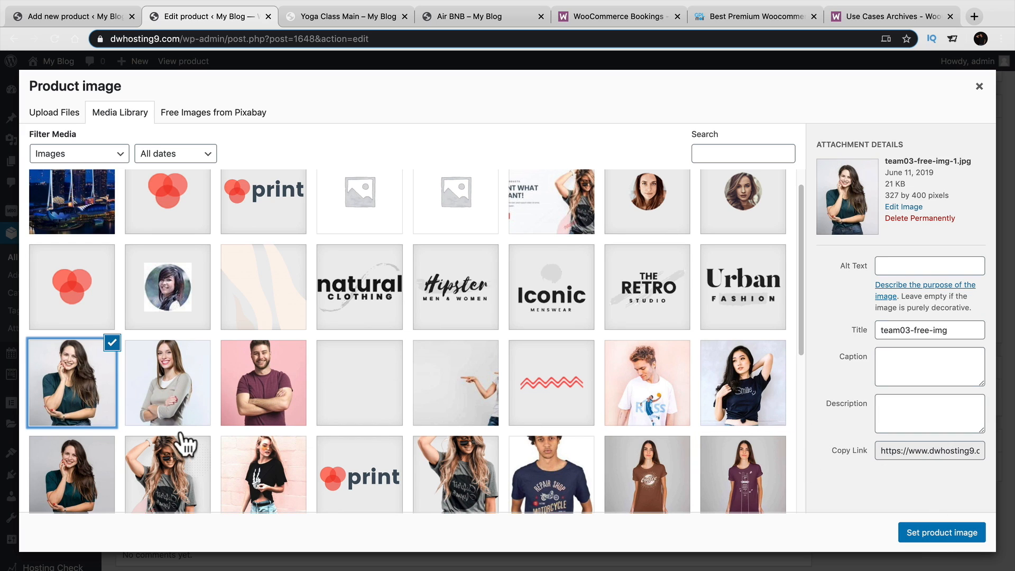
click(261, 476)
click(926, 534)
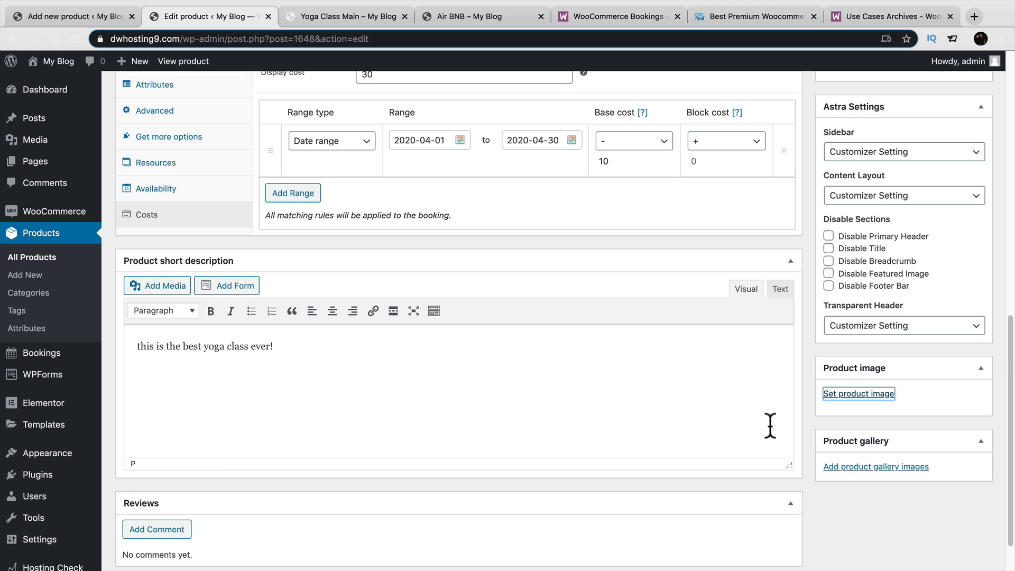
Step: Review the product's cost settings, attributes, advanced settings and recommended extensions
scroll(690, 416, up, 15)
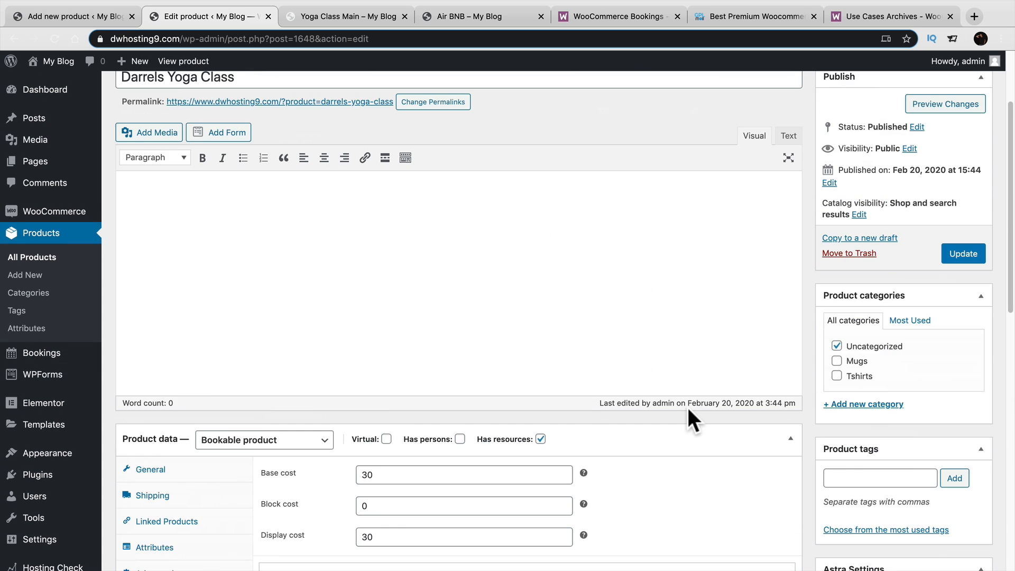
scroll(689, 408, down, 5)
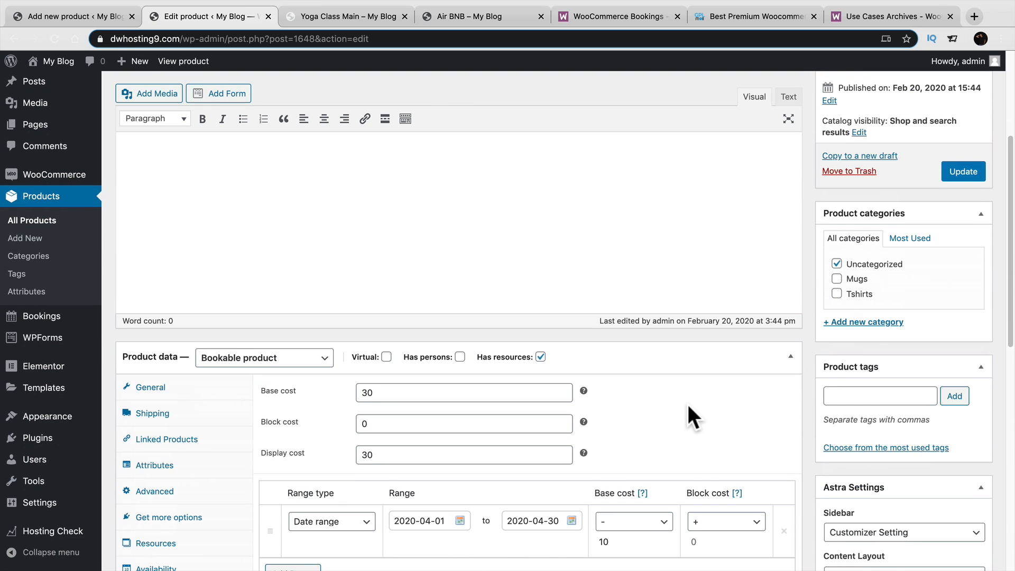
scroll(687, 402, down, 2)
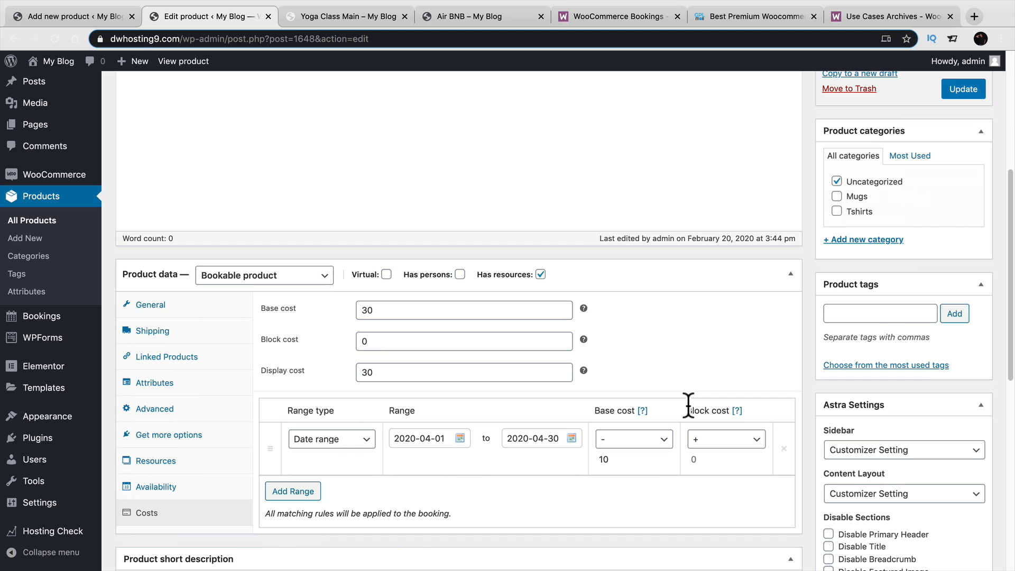
scroll(684, 410, down, 1)
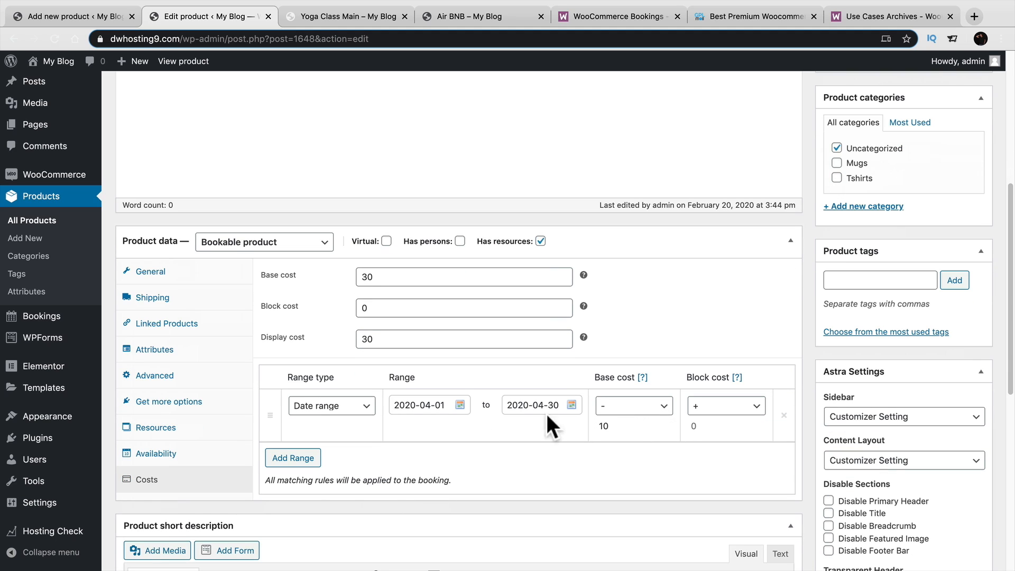
click(183, 354)
click(182, 372)
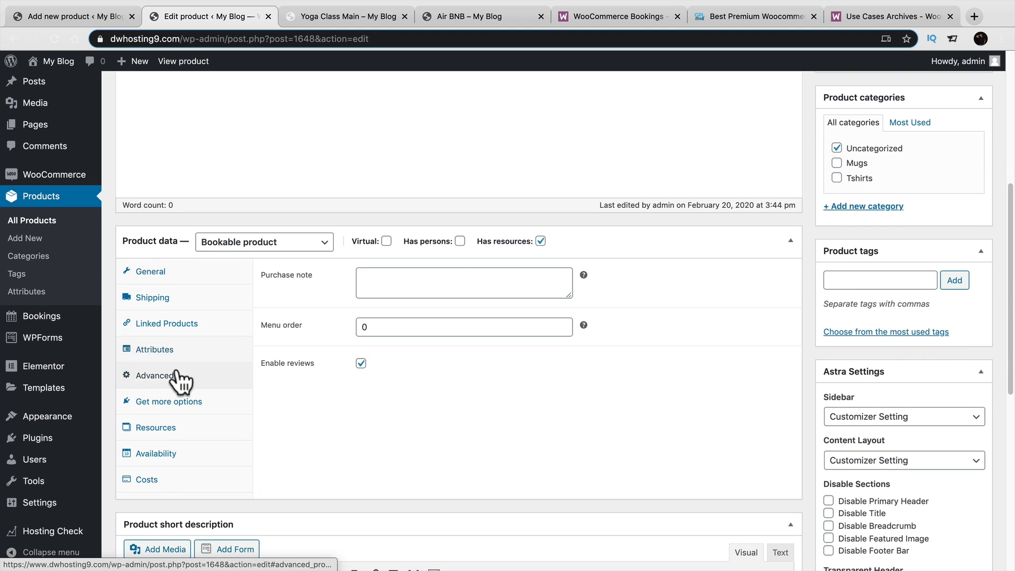
click(180, 405)
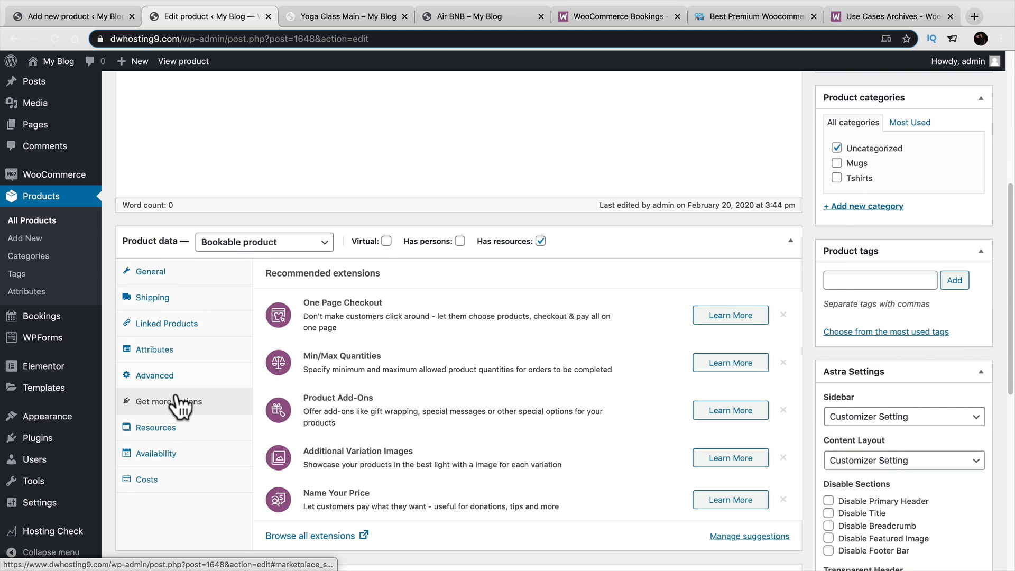
Step: Change the booking duration to fixed blocks of 1 hour in the general product settings
click(179, 280)
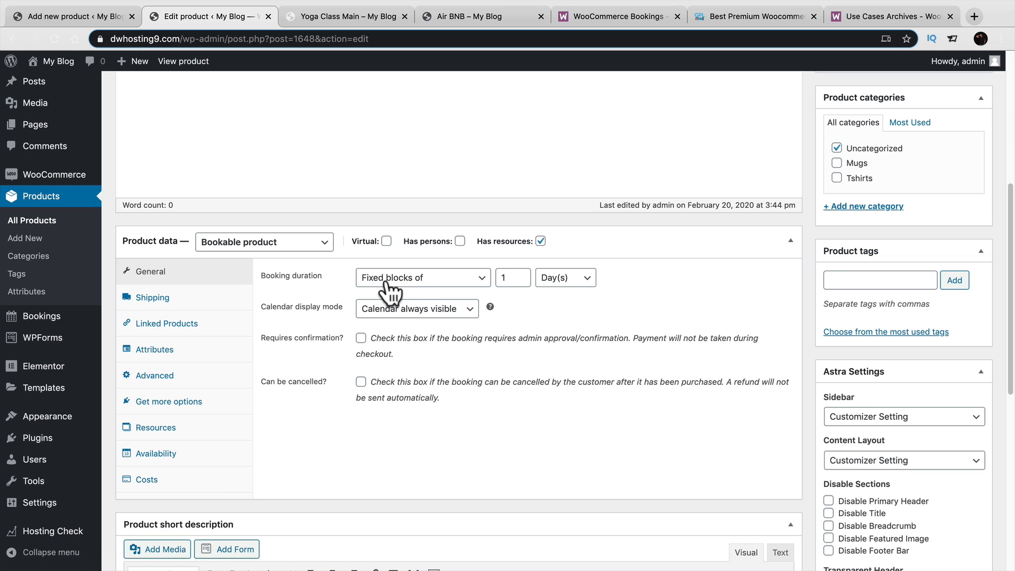
click(554, 287)
click(564, 292)
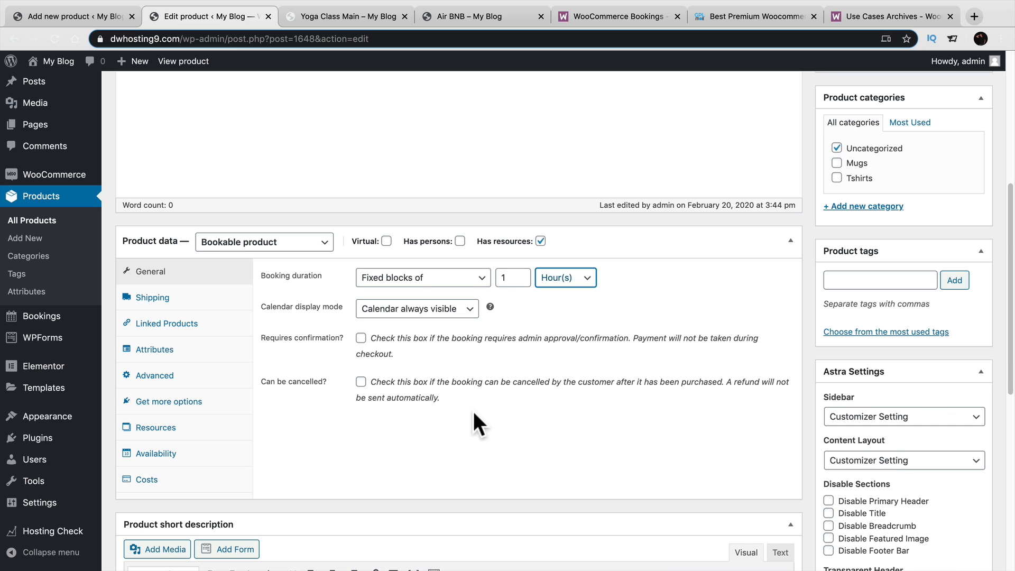
Step: Examine the first trainer resource's base cost and compare it with the product's own base cost
click(191, 383)
click(191, 401)
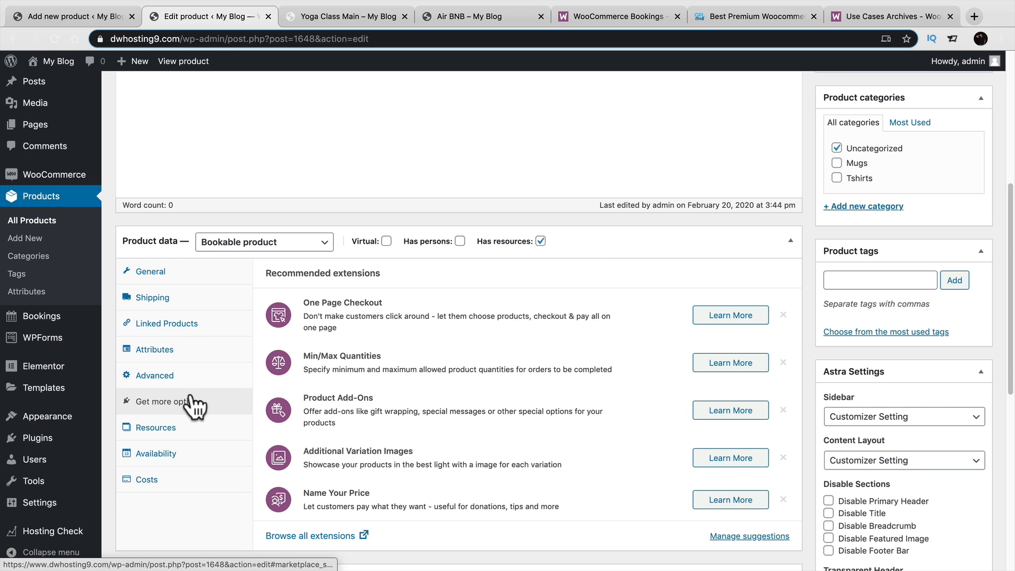
click(191, 430)
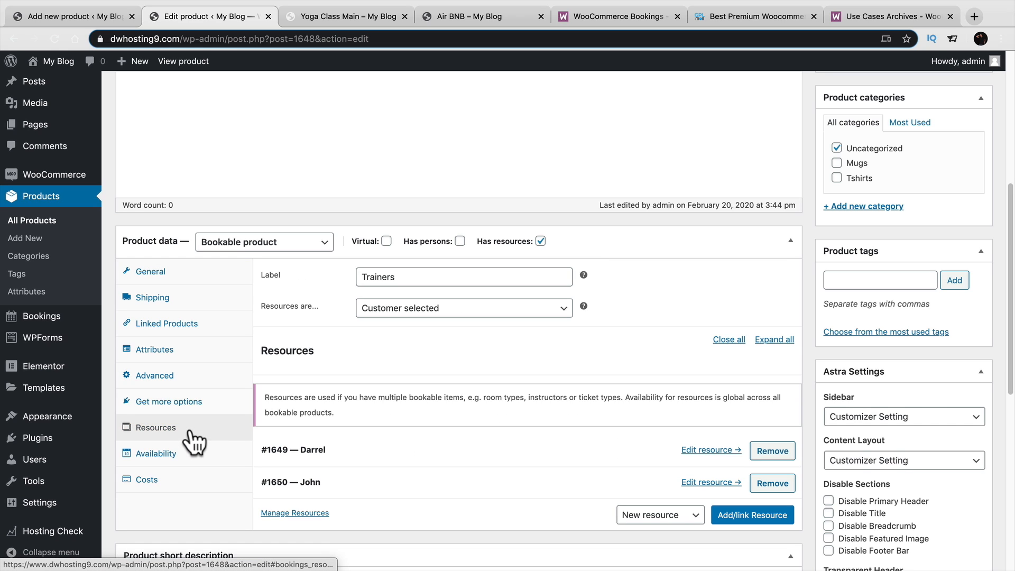
click(673, 459)
scroll(675, 457, down, 1)
scroll(649, 470, down, 4)
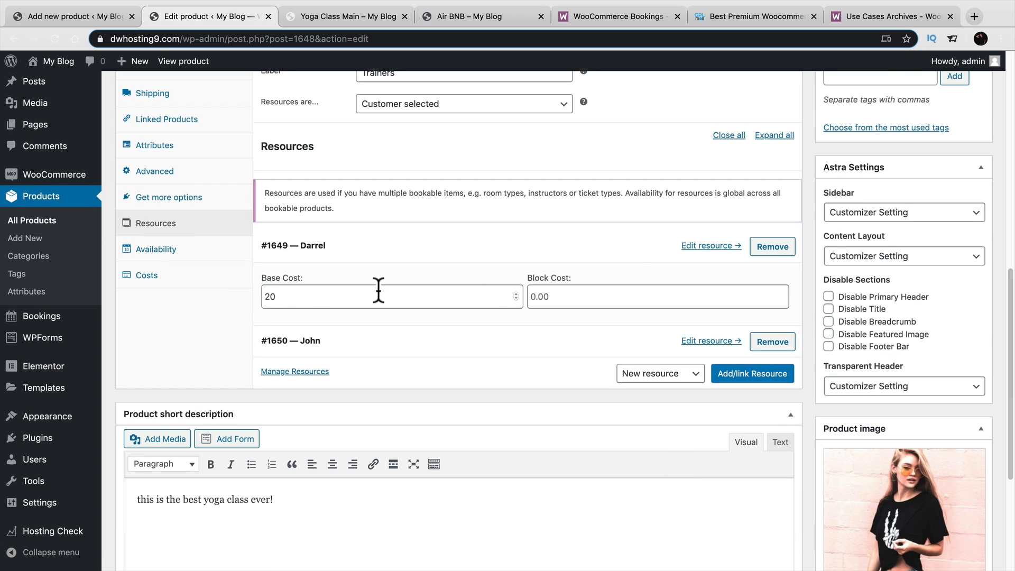
drag(288, 296, 263, 306)
click(154, 275)
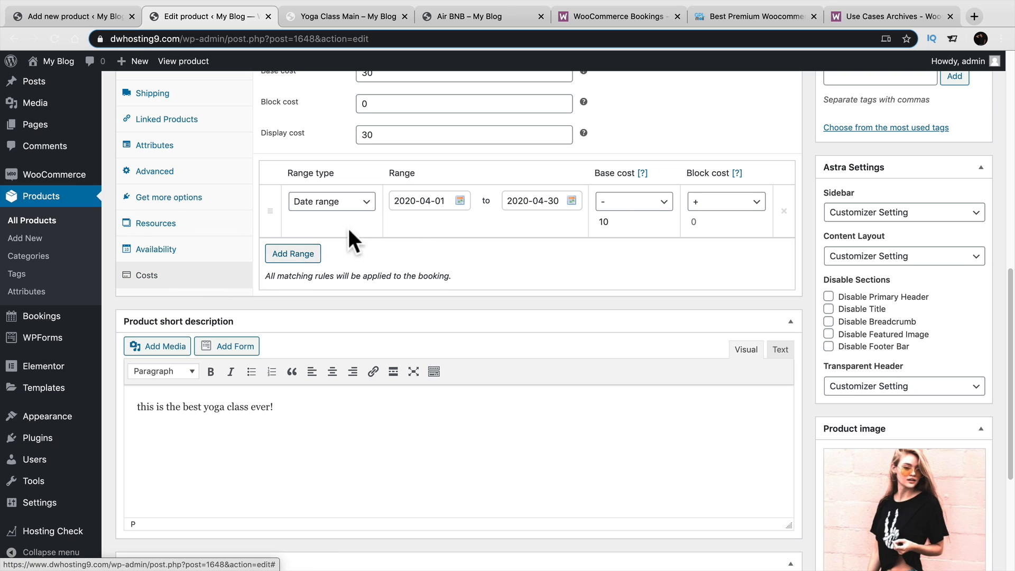
scroll(392, 241, up, 1)
double_click(390, 121)
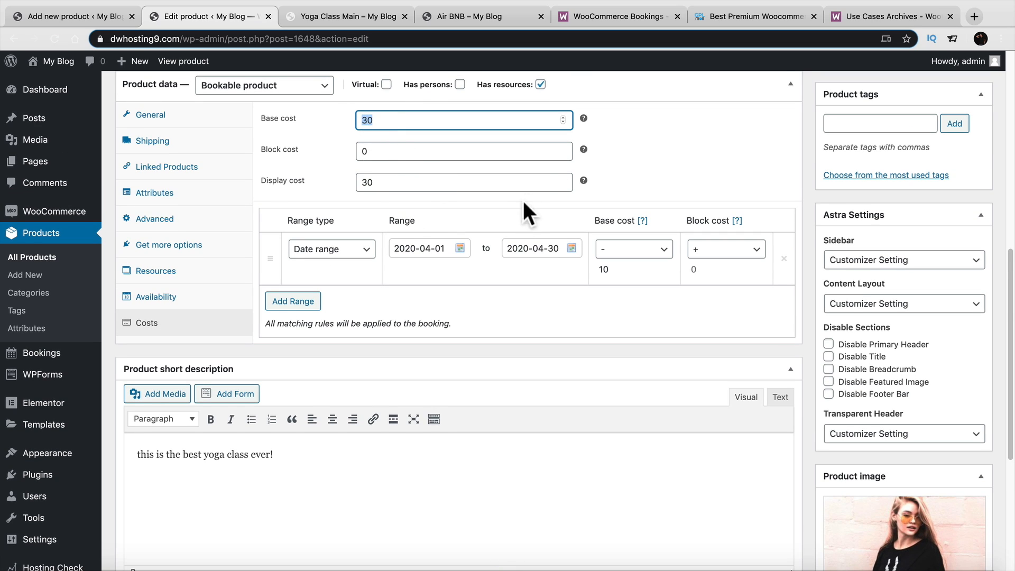
Step: Update the yoga class product and view its booking page on the site
scroll(659, 261, up, 10)
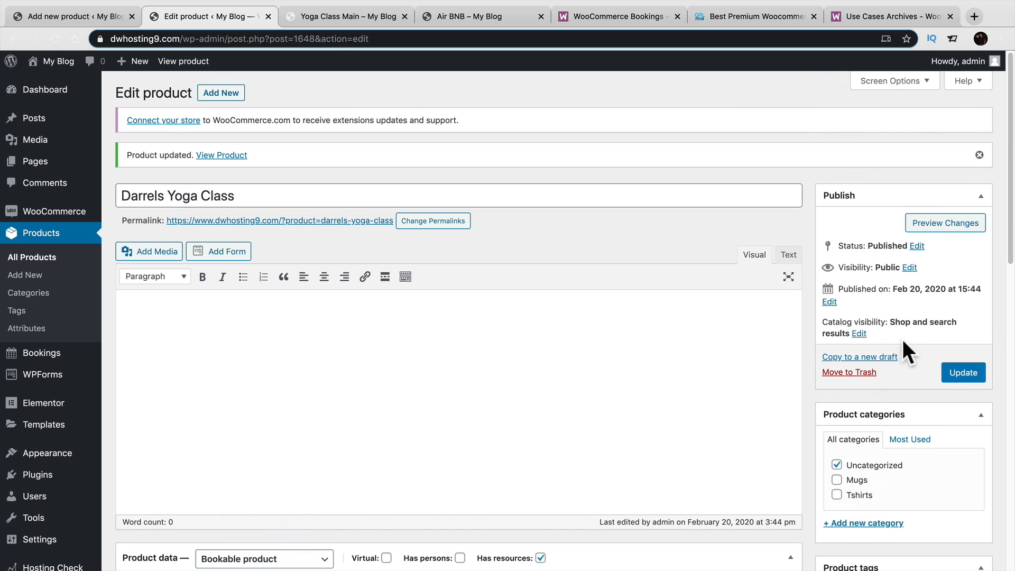
click(959, 373)
click(183, 62)
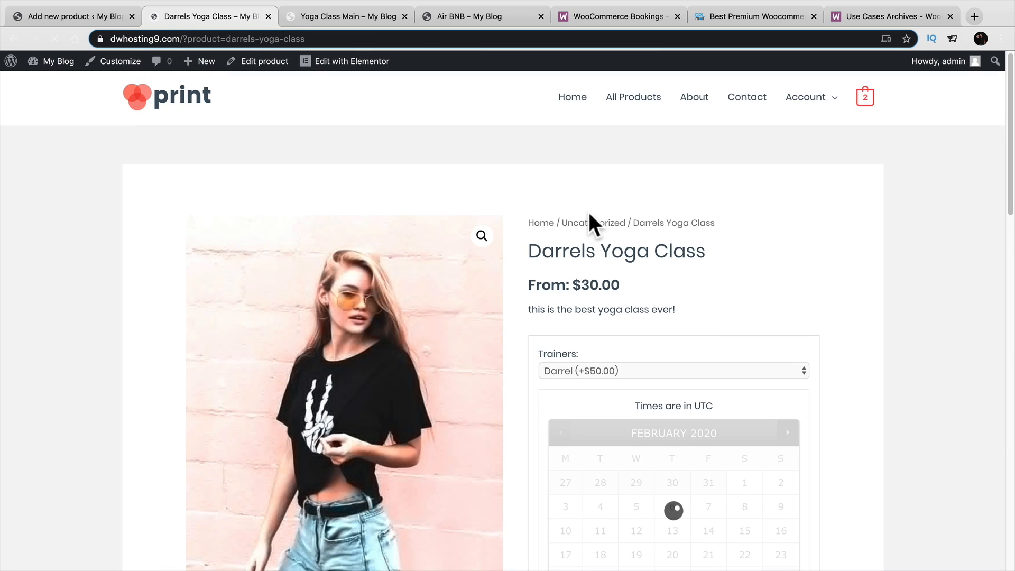
scroll(603, 306, down, 2)
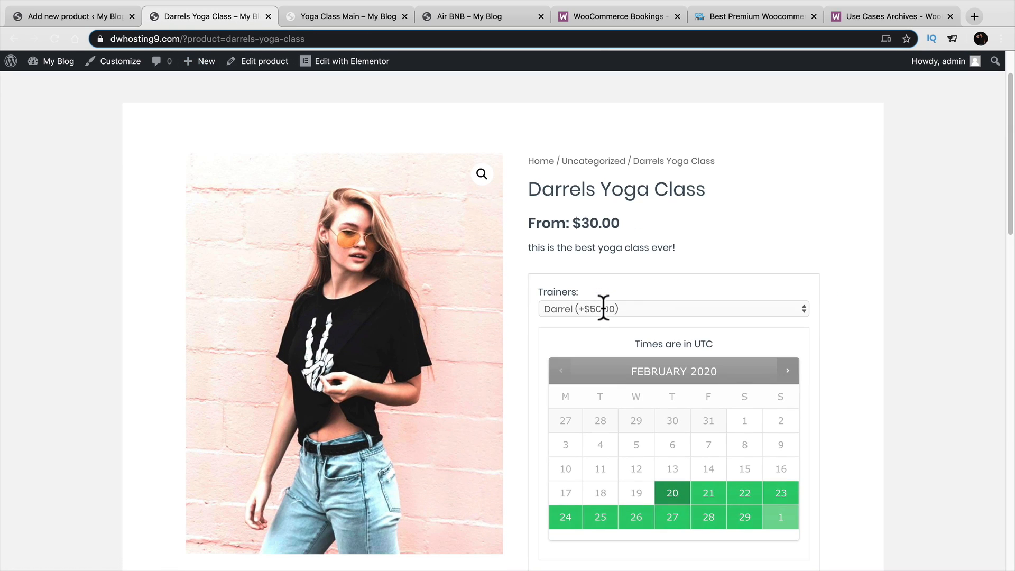
Step: Switch the booking form to the second trainer and back to the first one, who has the $50.00 surcharge
scroll(604, 309, down, 3)
click(592, 204)
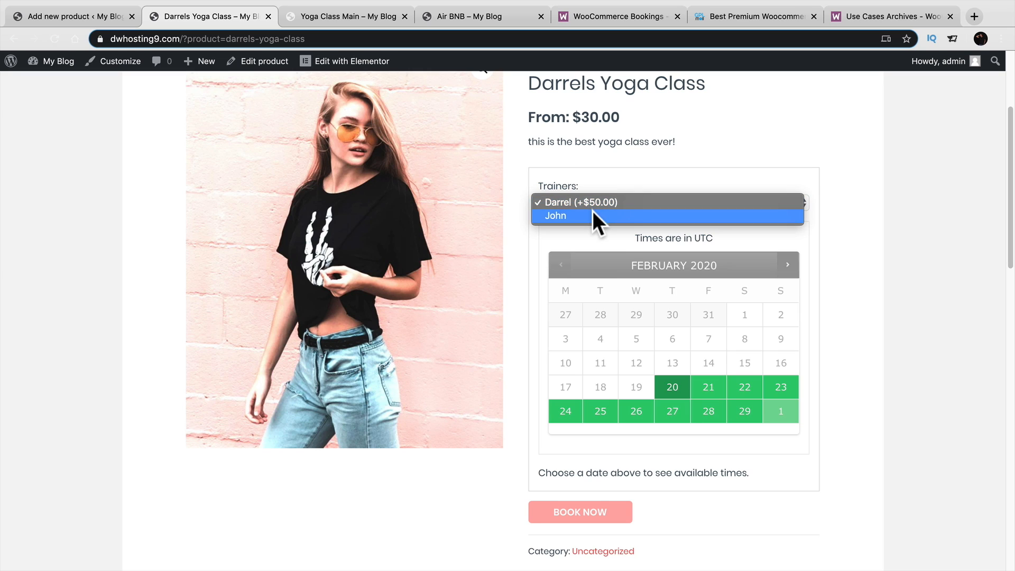
click(592, 215)
click(592, 201)
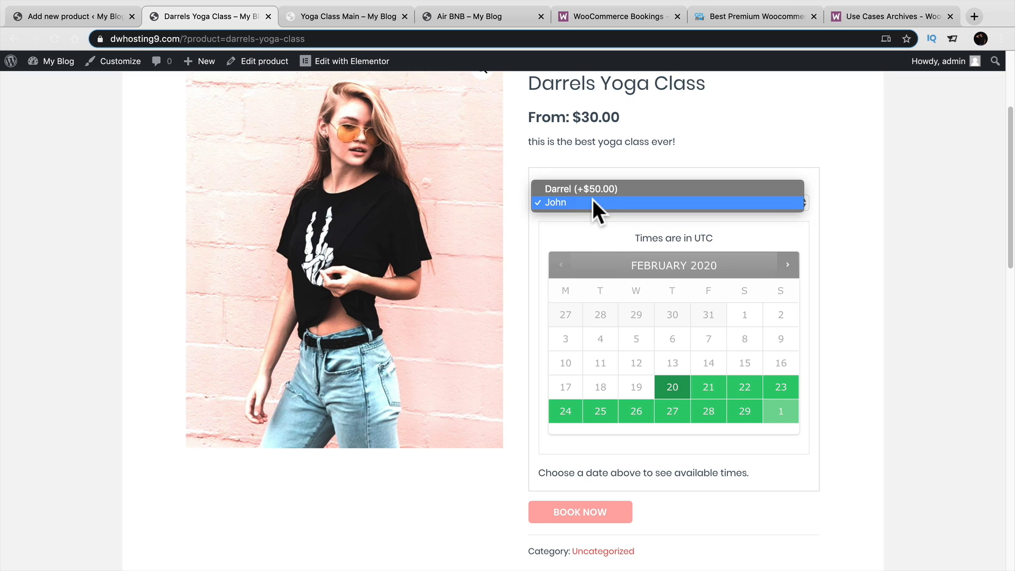
click(592, 189)
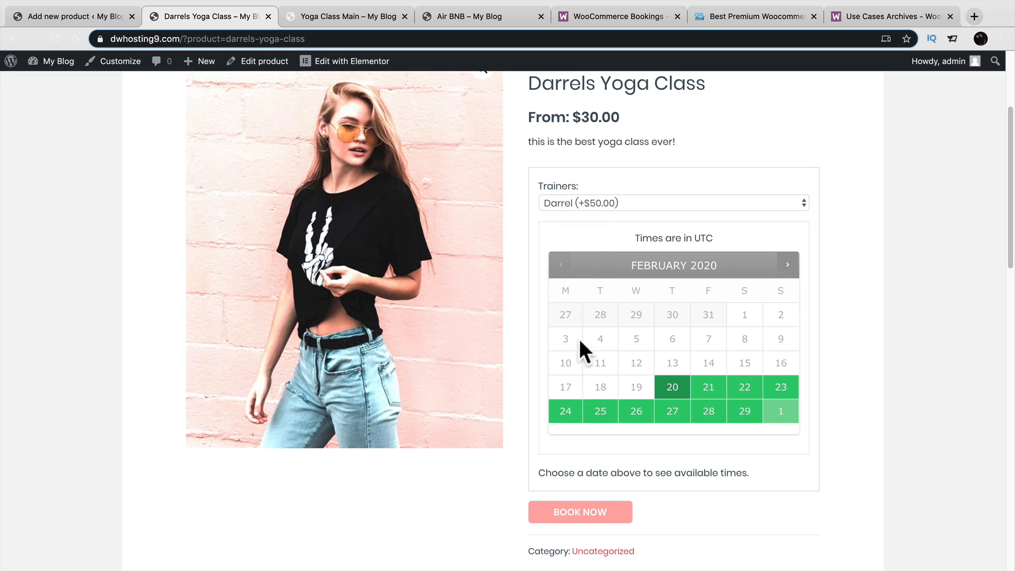
Step: Select the 9:00 am slot on February 25, 2020 and check the booking cost for the first trainer
click(601, 412)
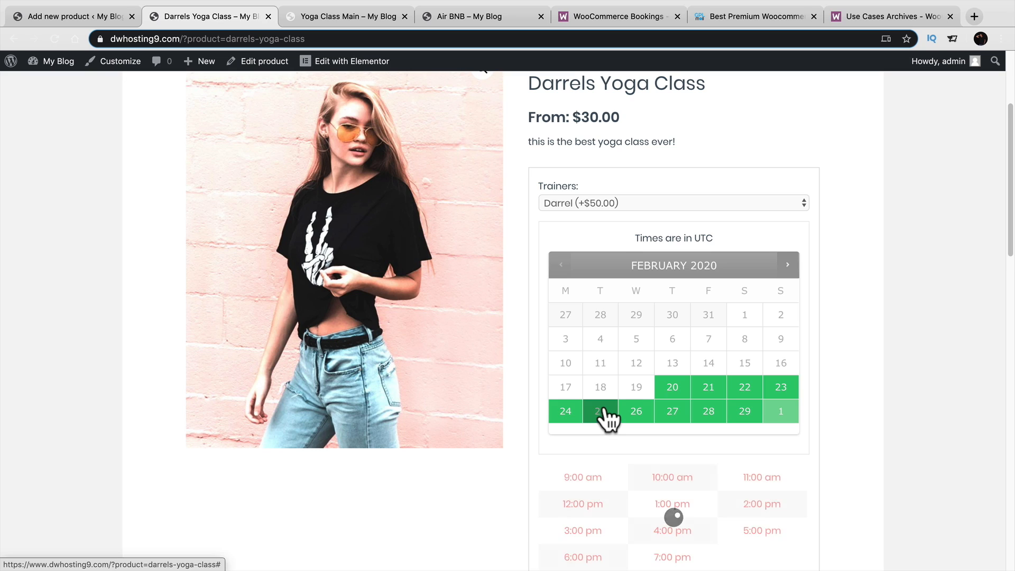
scroll(603, 409, down, 2)
click(602, 407)
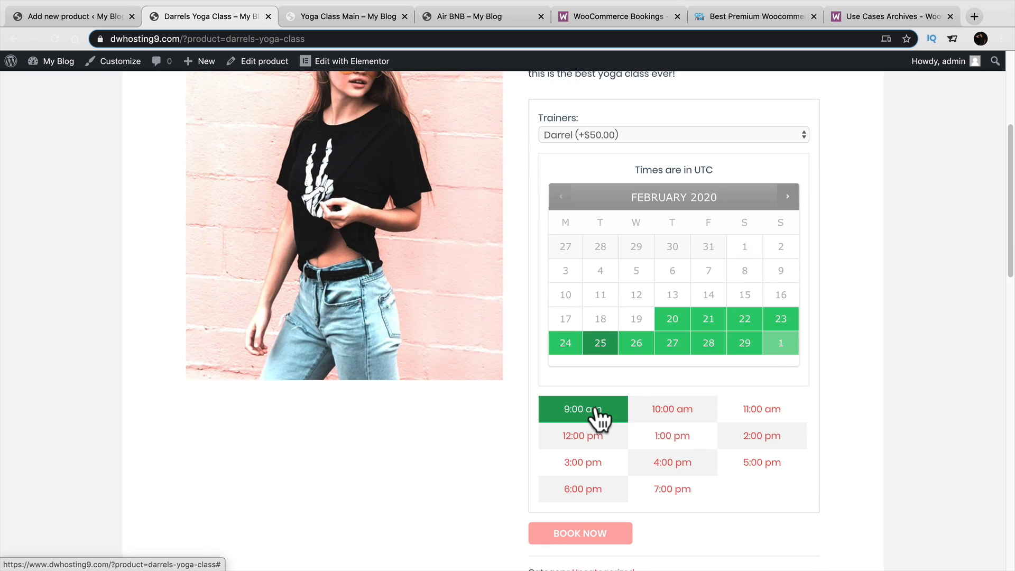
click(600, 417)
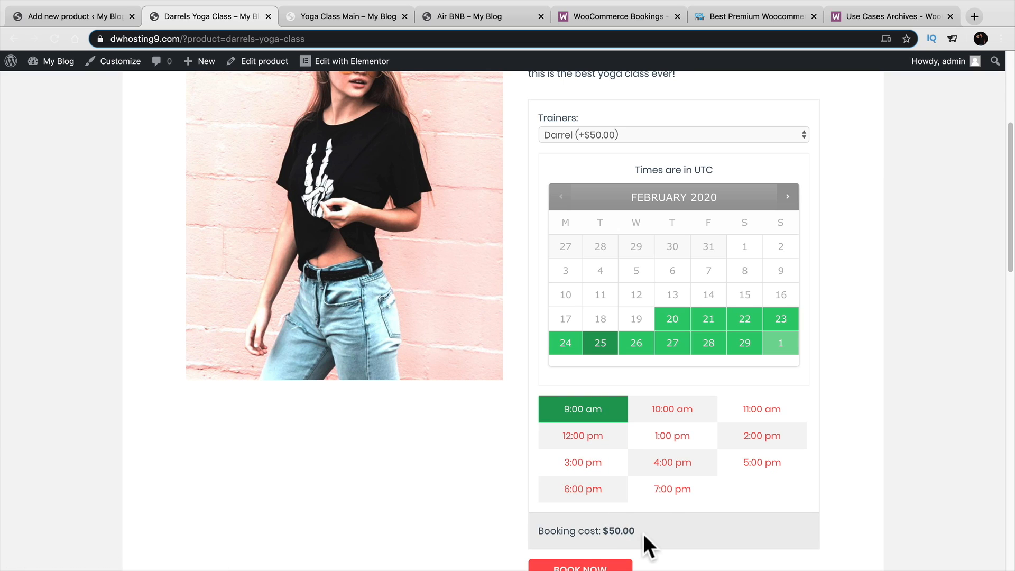
drag(643, 531, 545, 527)
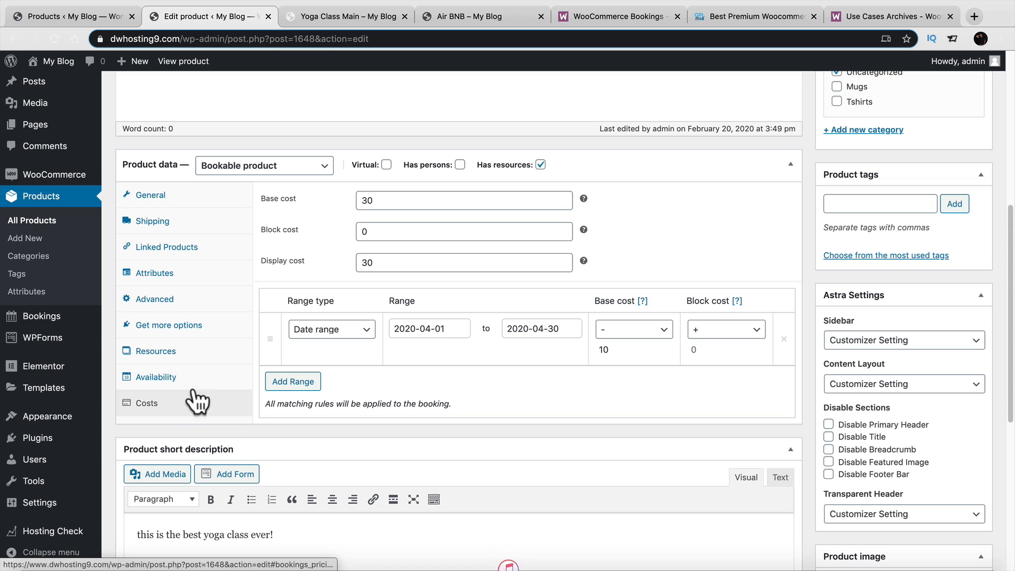
Step: Check the product's base cost and the first trainer resource's base cost in the product editor, and return to the live booking page
drag(376, 200, 357, 206)
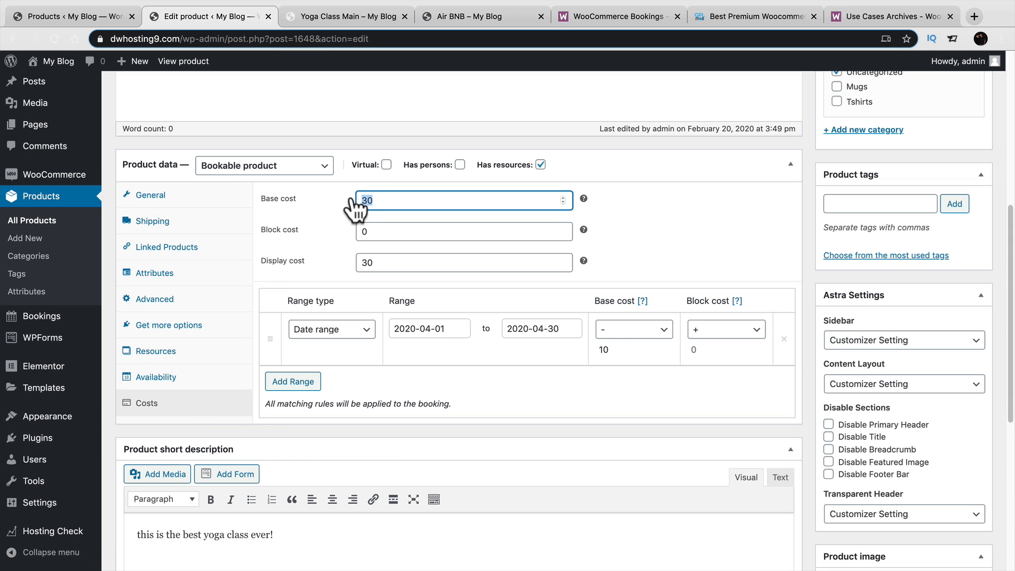
click(178, 358)
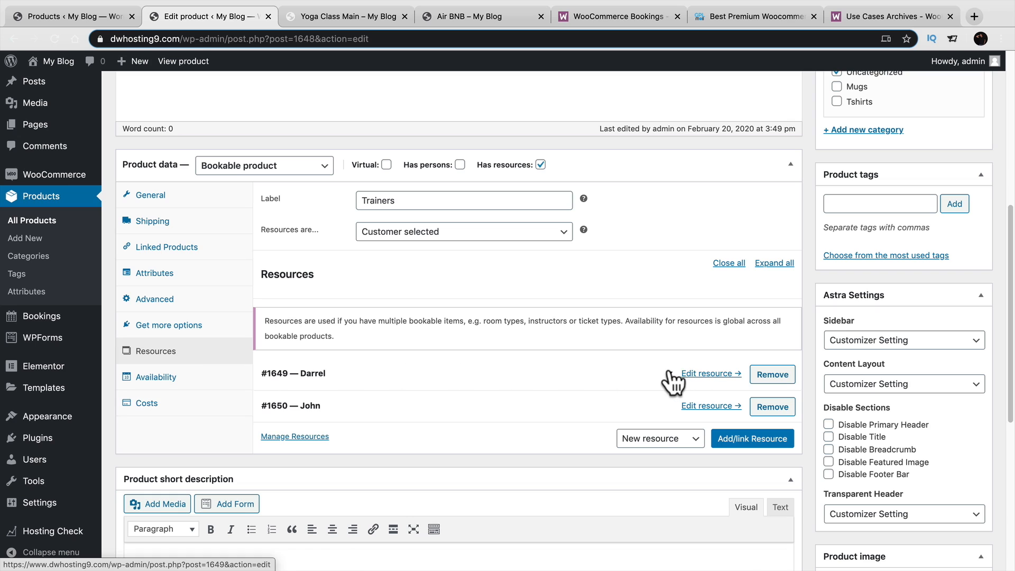
click(671, 377)
drag(340, 424, 262, 425)
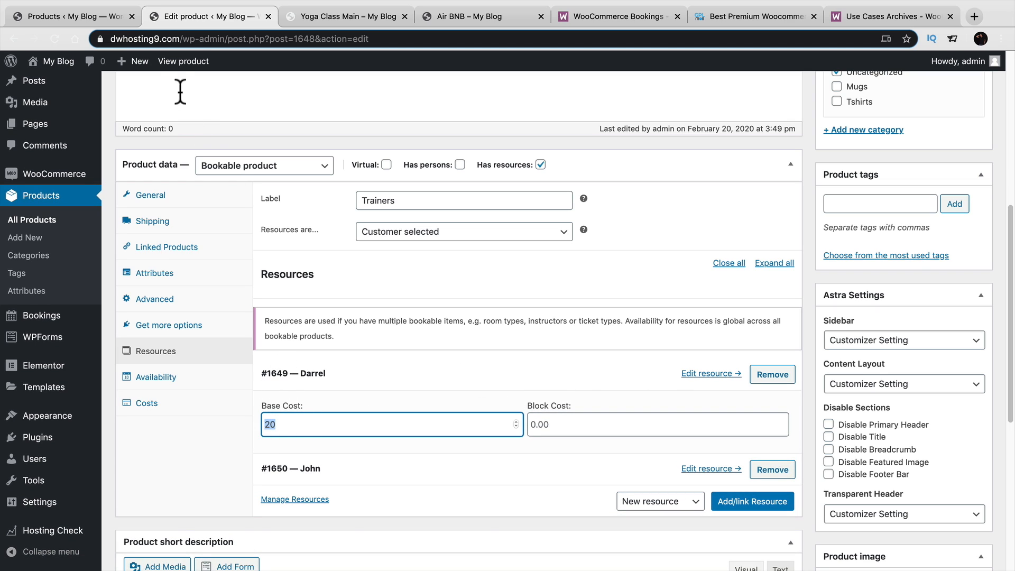
scroll(180, 79, up, 7)
click(186, 63)
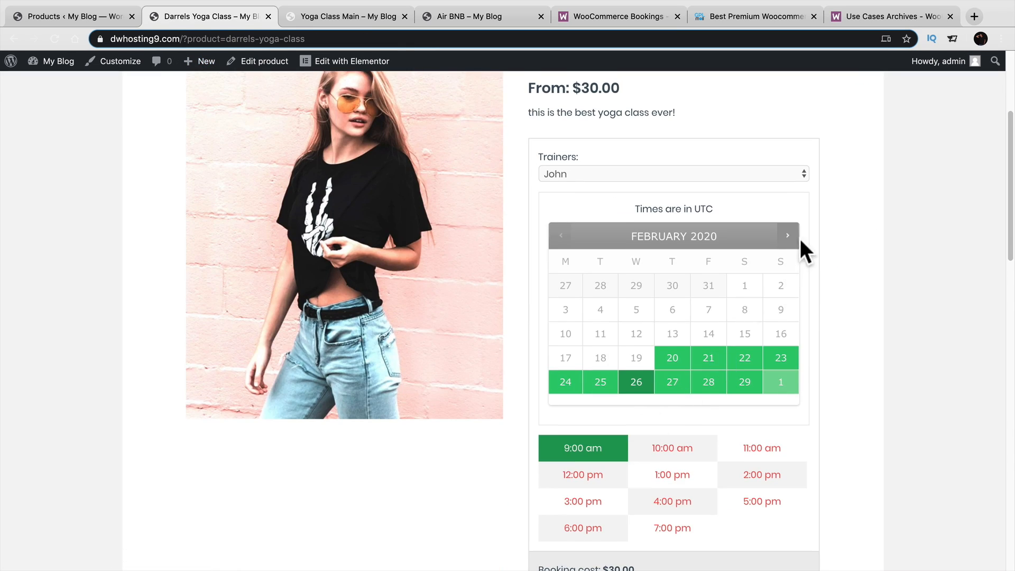
Step: Select April 9, 2020 at 9:00 am for the second trainer and check the booking cost in the discounted date range
click(788, 239)
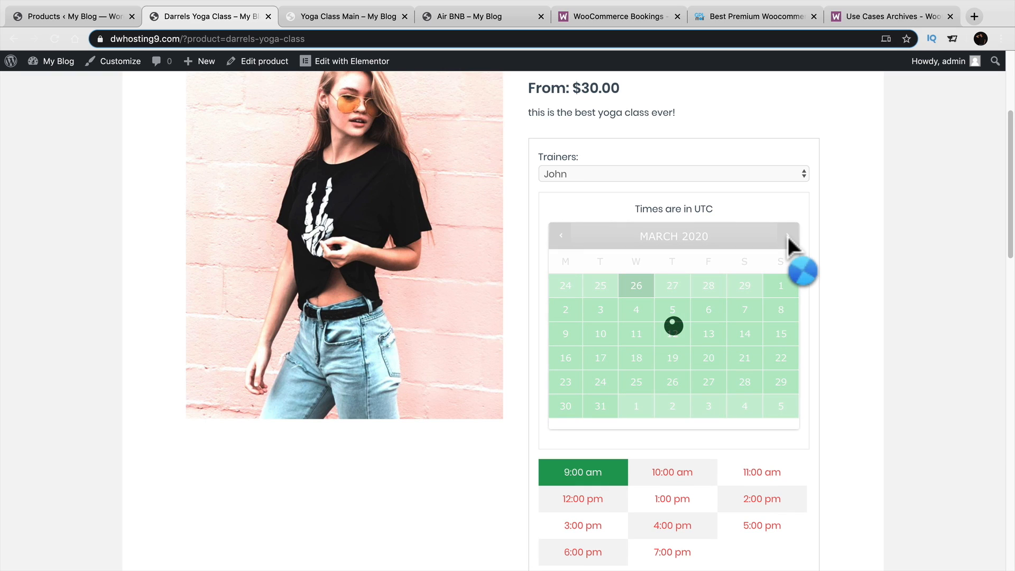
click(788, 238)
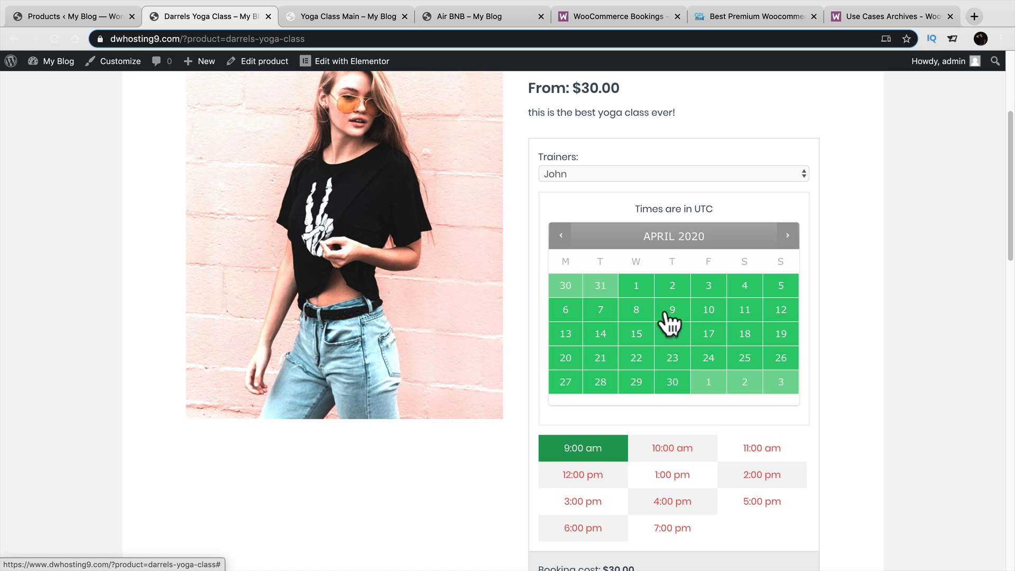
click(672, 312)
scroll(677, 361, down, 2)
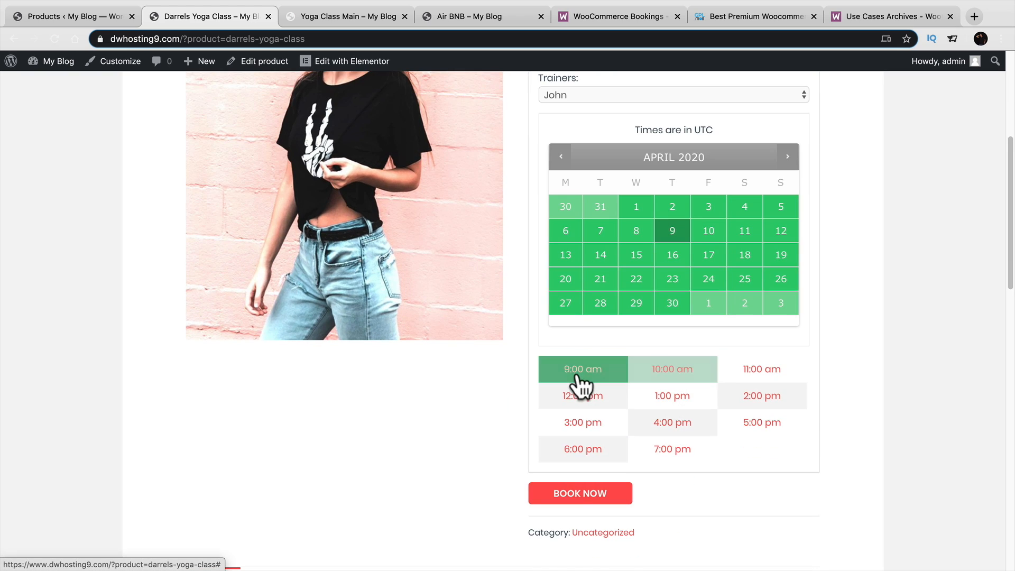
click(580, 371)
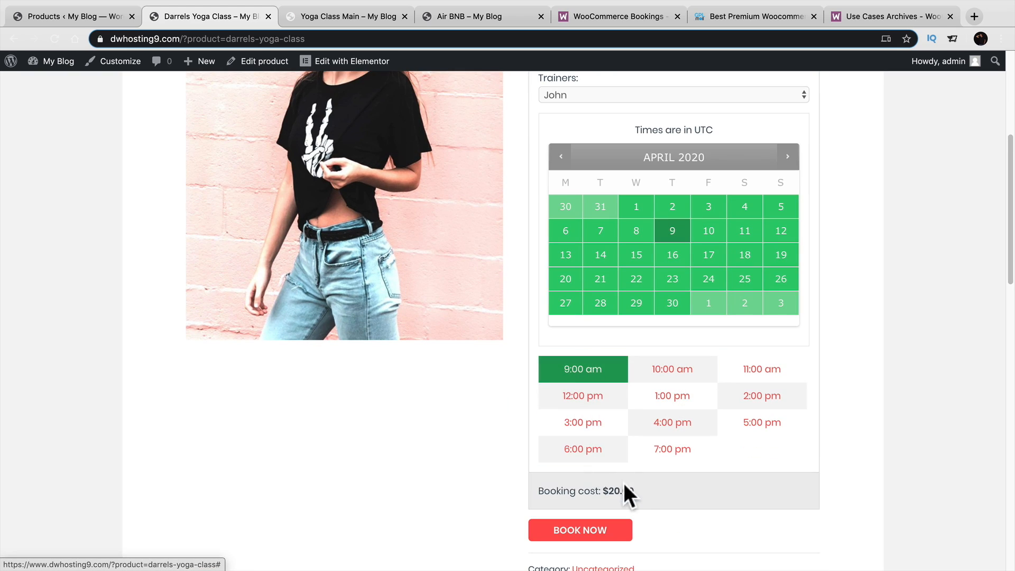
drag(635, 490, 529, 497)
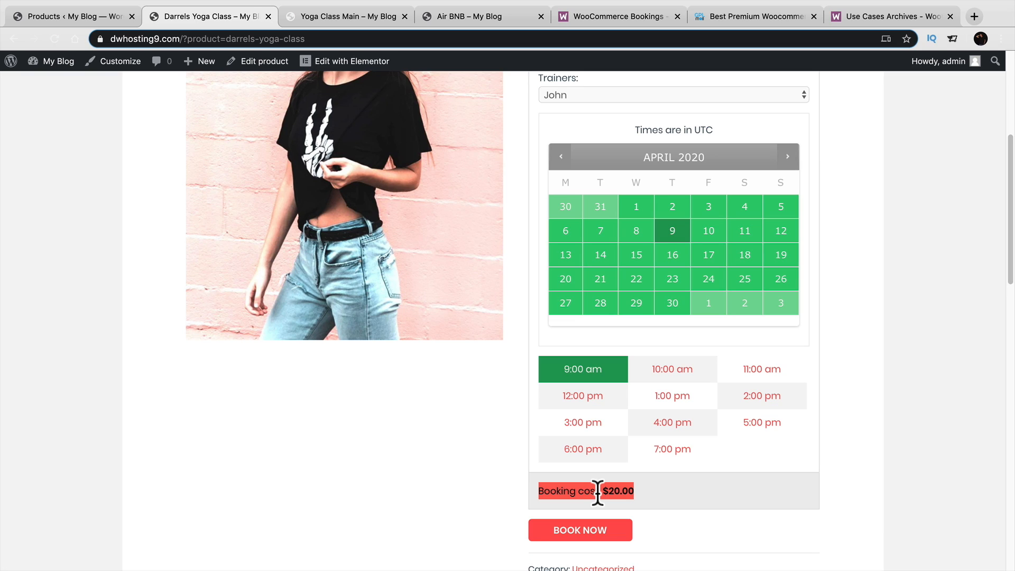
scroll(597, 492, up, 5)
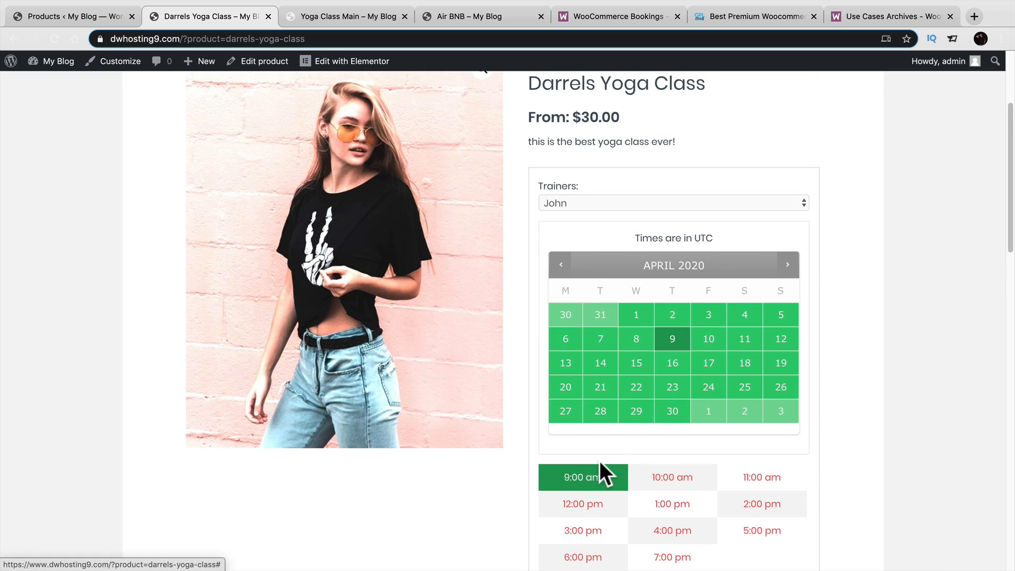
scroll(603, 470, down, 1)
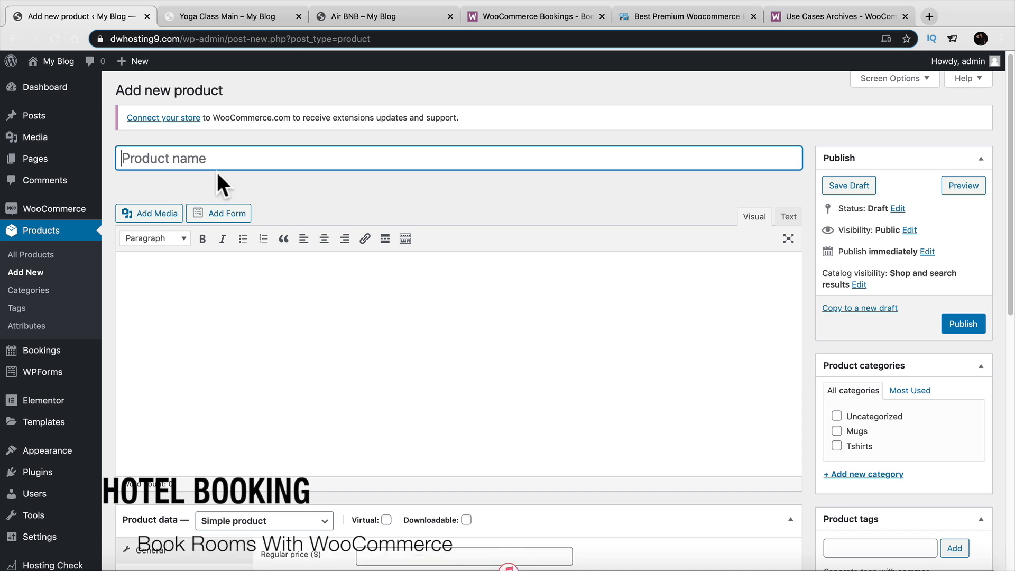
Step: Title the new product "Darrels Hotel" and make it a bookable product with persons and resources enabled
text(Darrels Hotel)
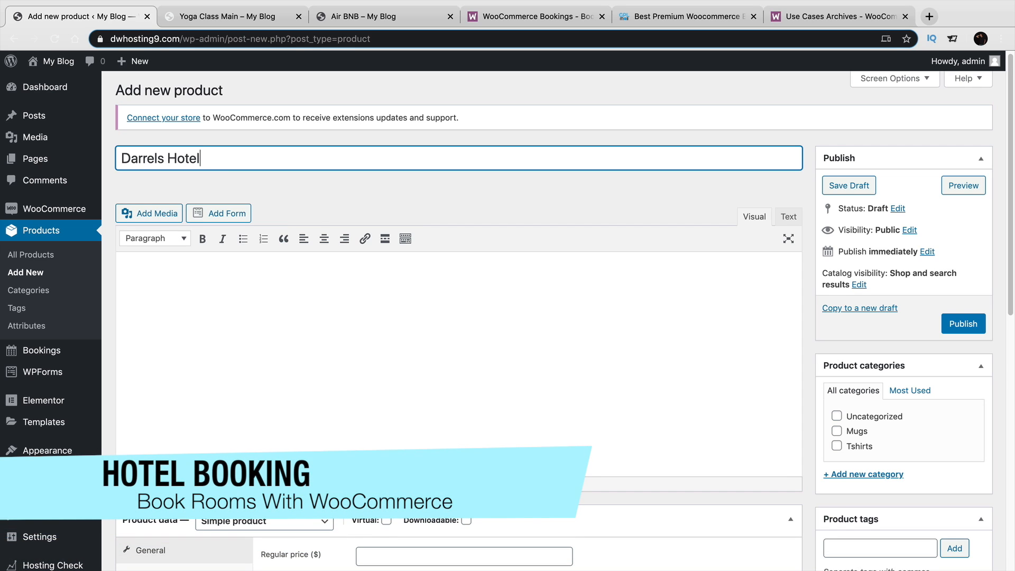
key(Tab)
scroll(258, 340, down, 5)
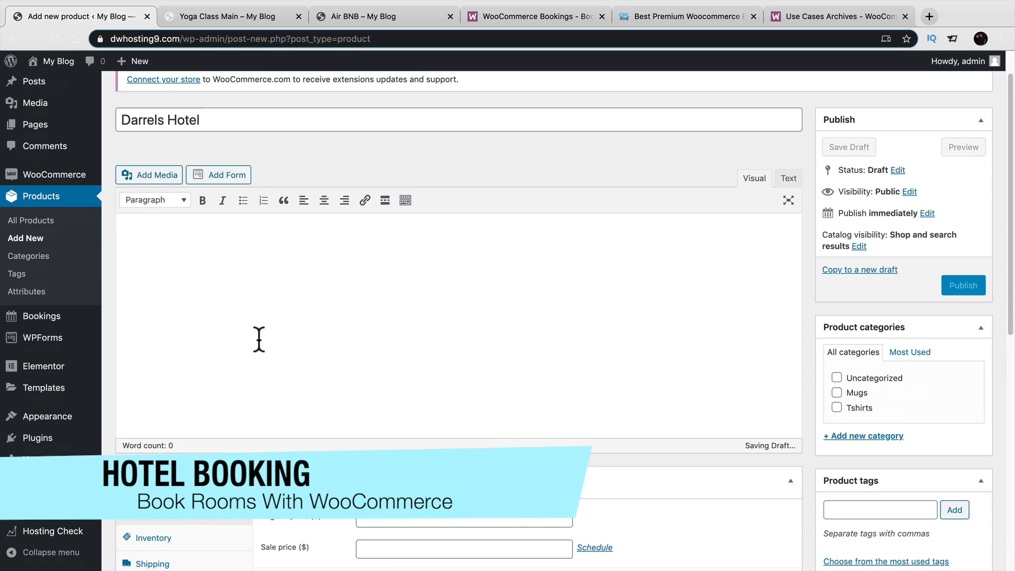
click(275, 259)
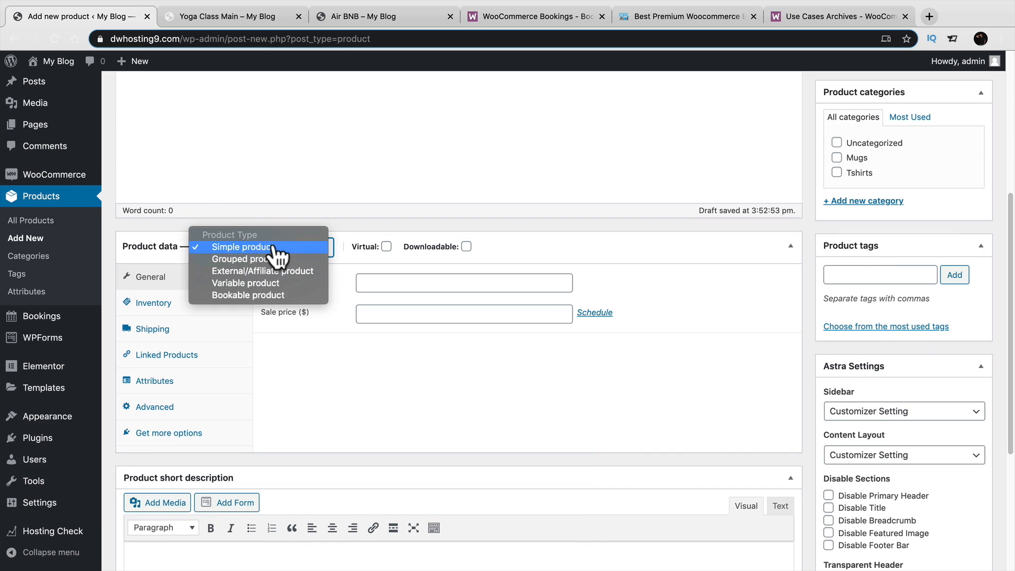
click(269, 296)
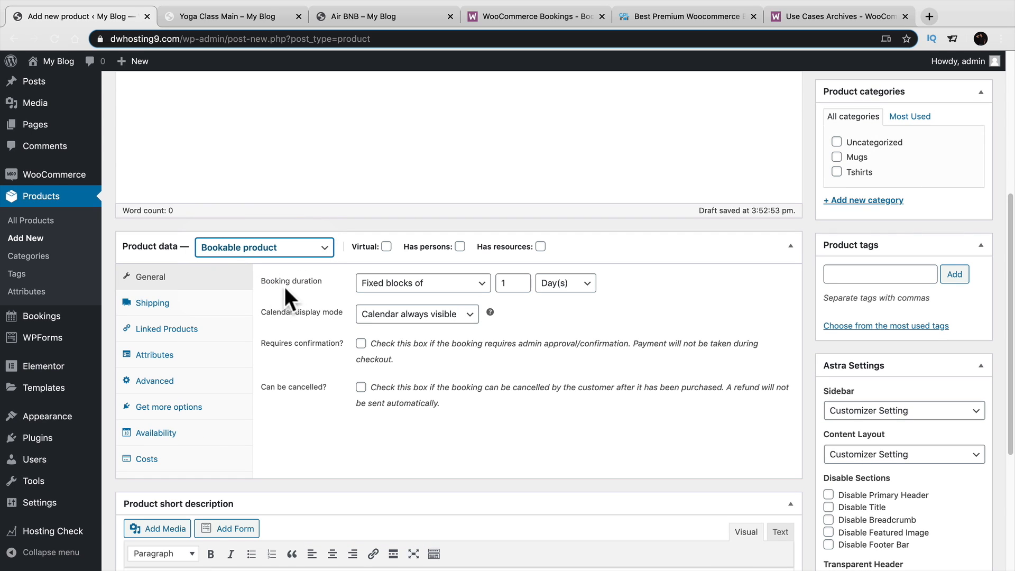
click(461, 247)
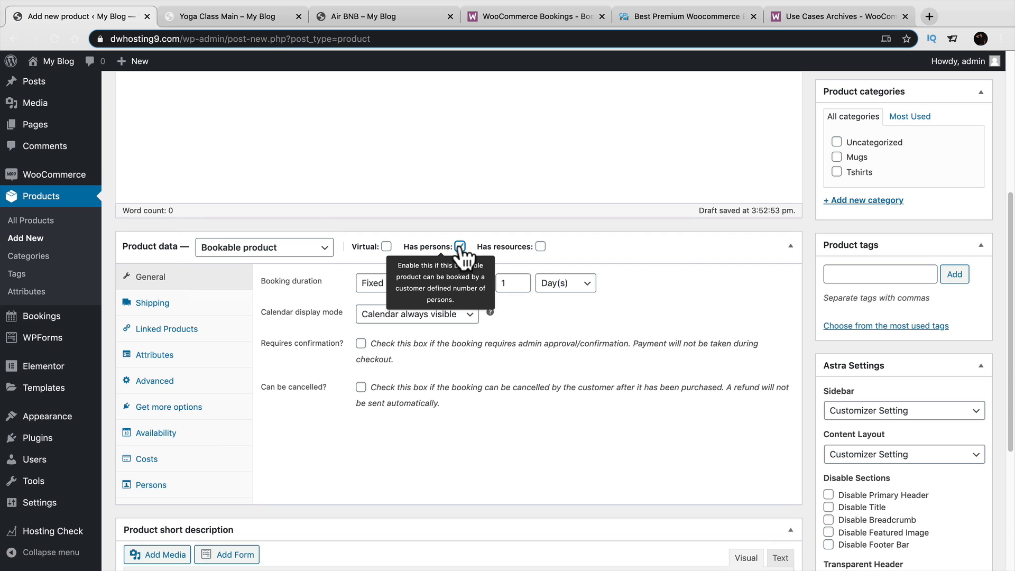
click(541, 247)
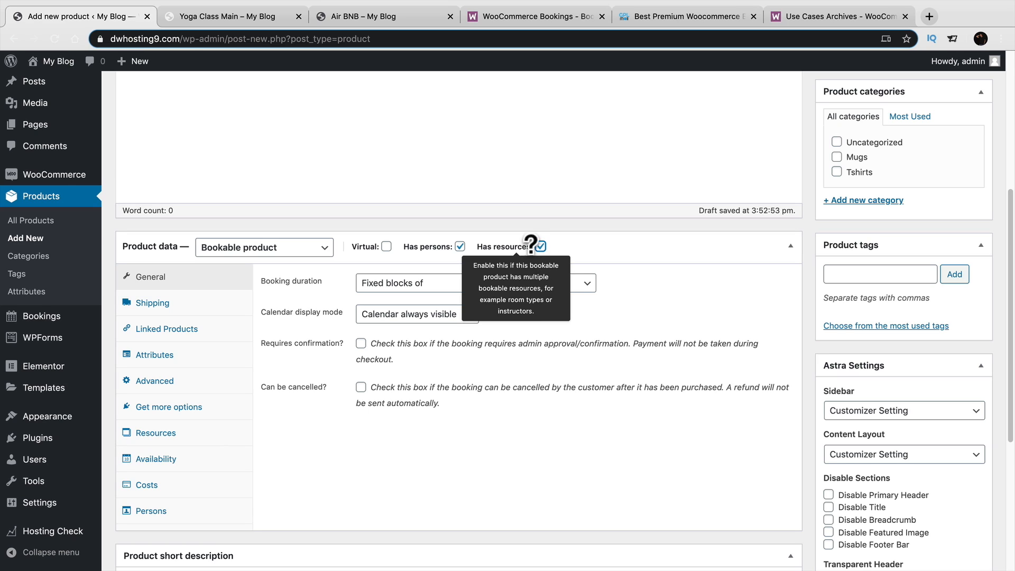
Step: Set the booking duration to customer defined blocks of 1 day with a maximum of 30, and enable the calendar range picker
click(432, 289)
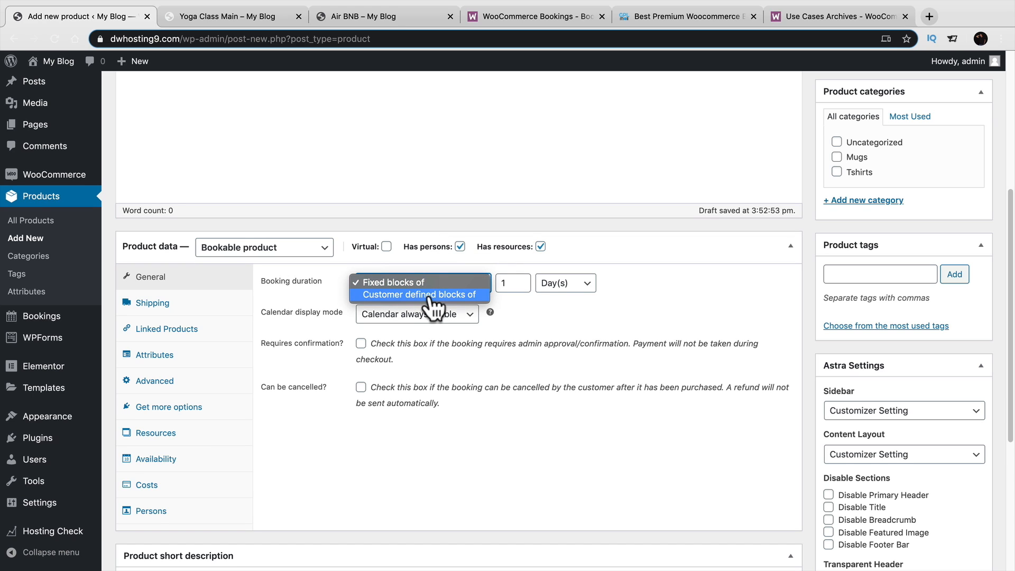
click(420, 294)
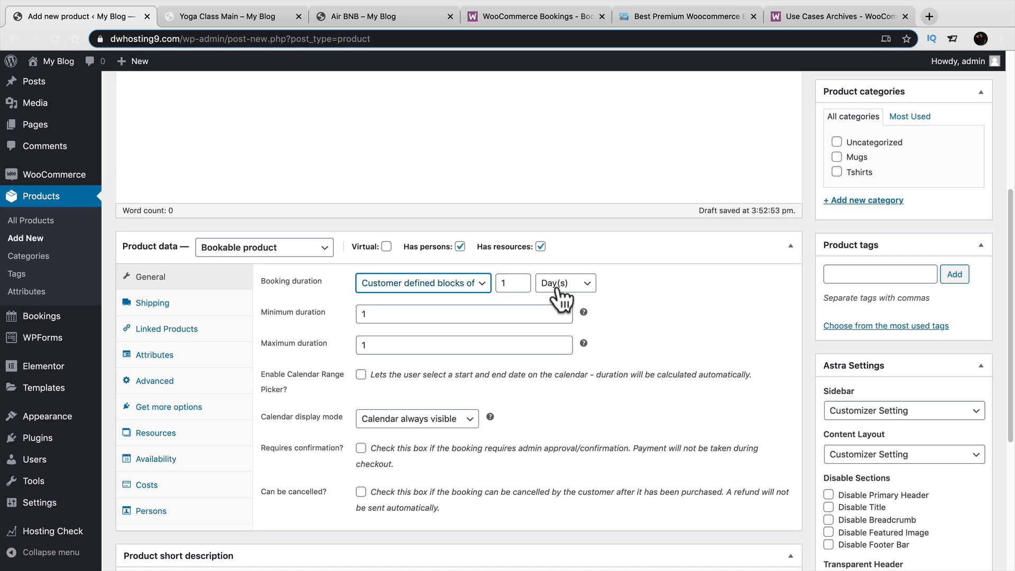
click(362, 375)
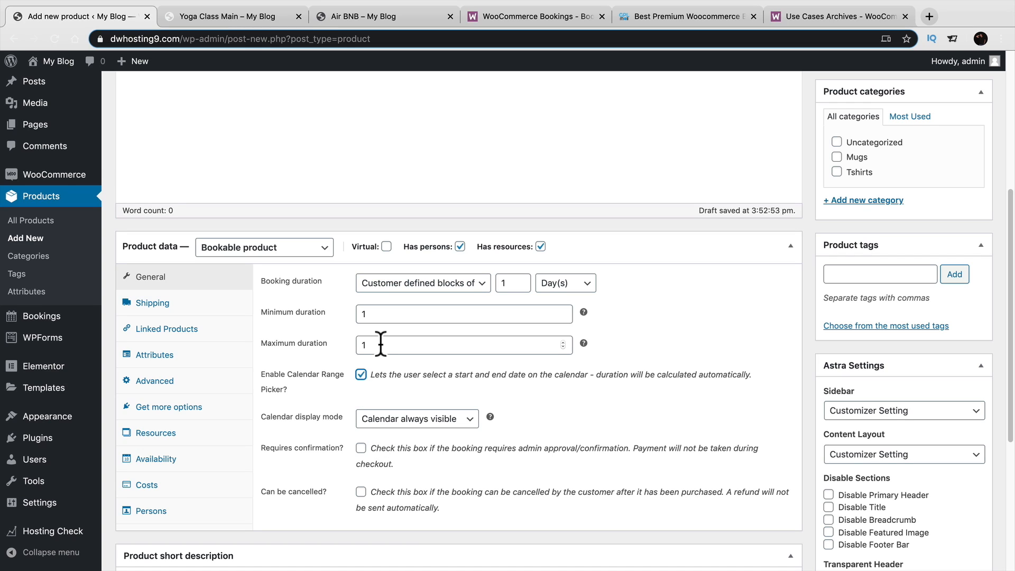
drag(381, 345, 350, 356)
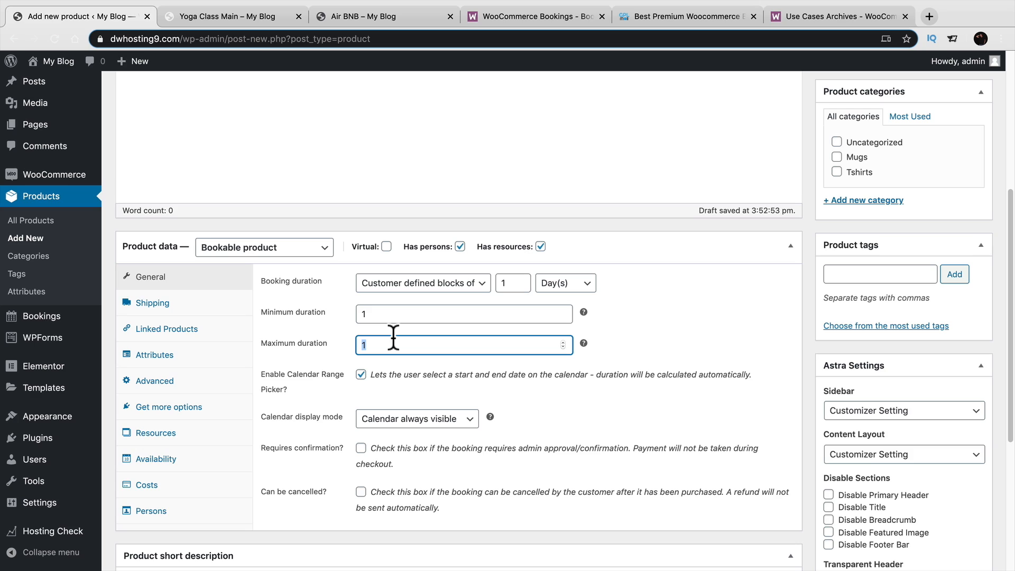
text(30)
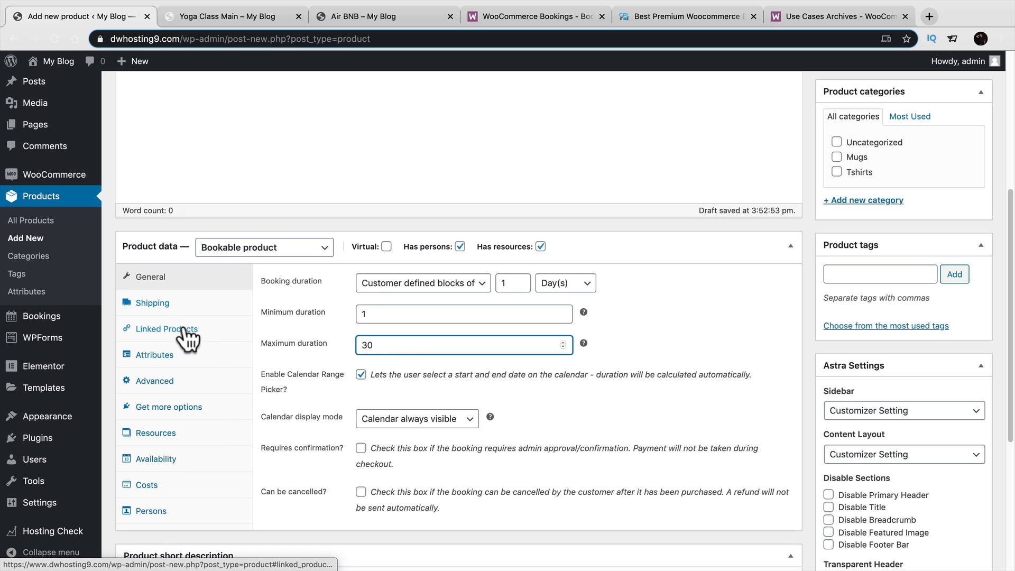
Step: Add a new resource named "Trash Room" to the hotel product
click(158, 432)
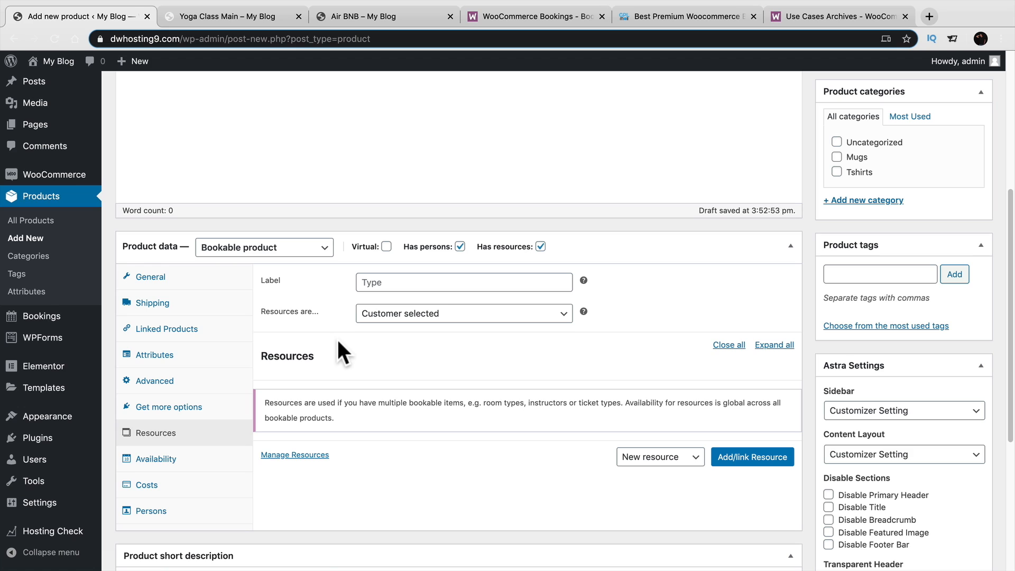
click(740, 458)
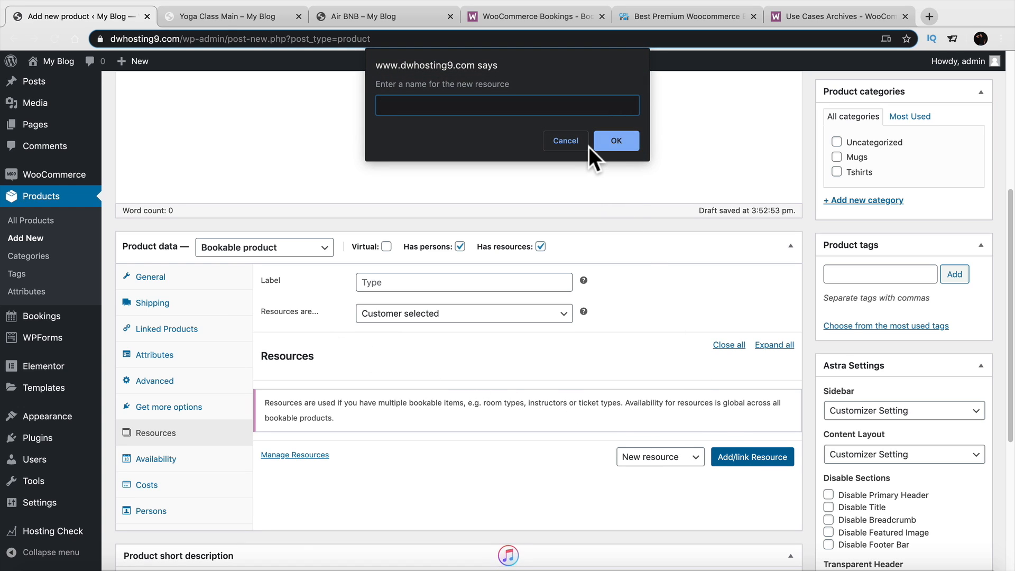
text(Tras)
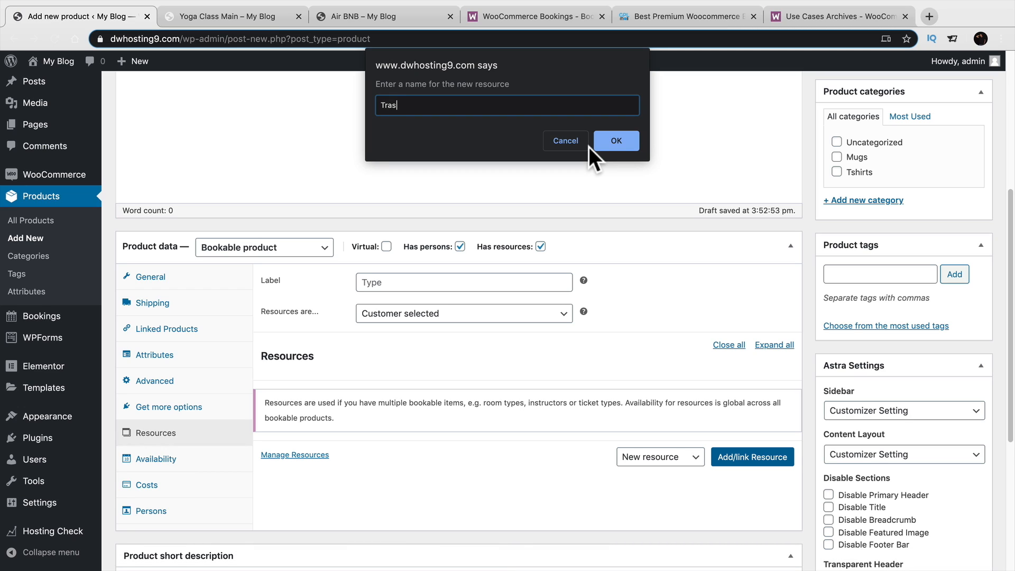
text(h Room)
click(611, 138)
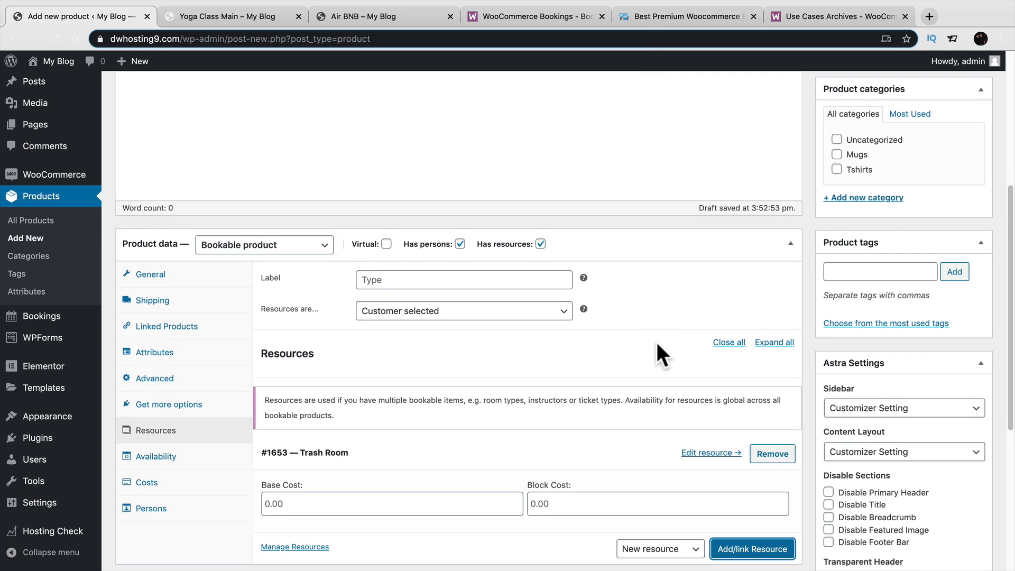
Step: Add a second new resource named "Deluxe Room" to the hotel product
scroll(656, 341, down, 2)
scroll(683, 464, down, 2)
click(738, 470)
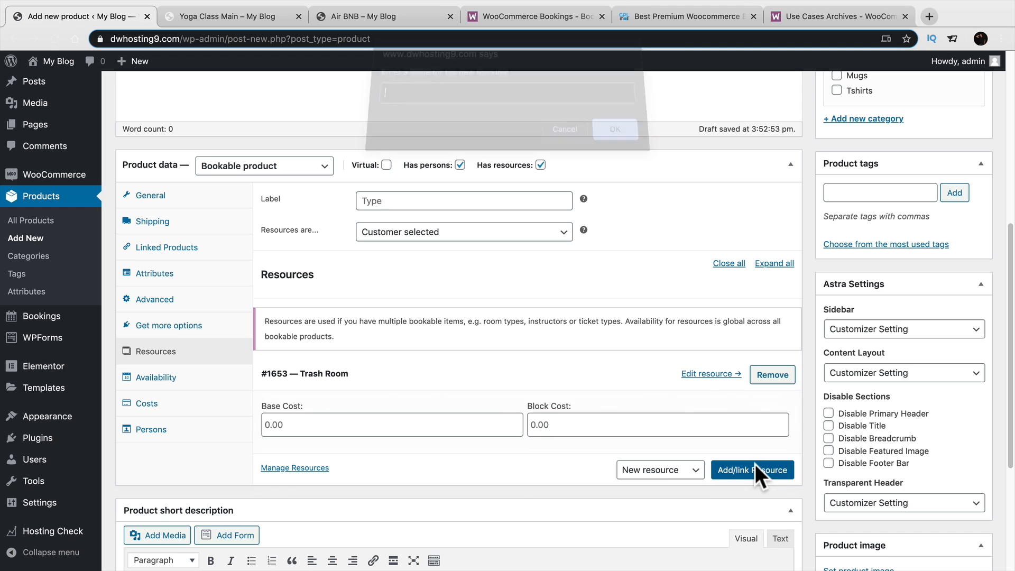
text(Del)
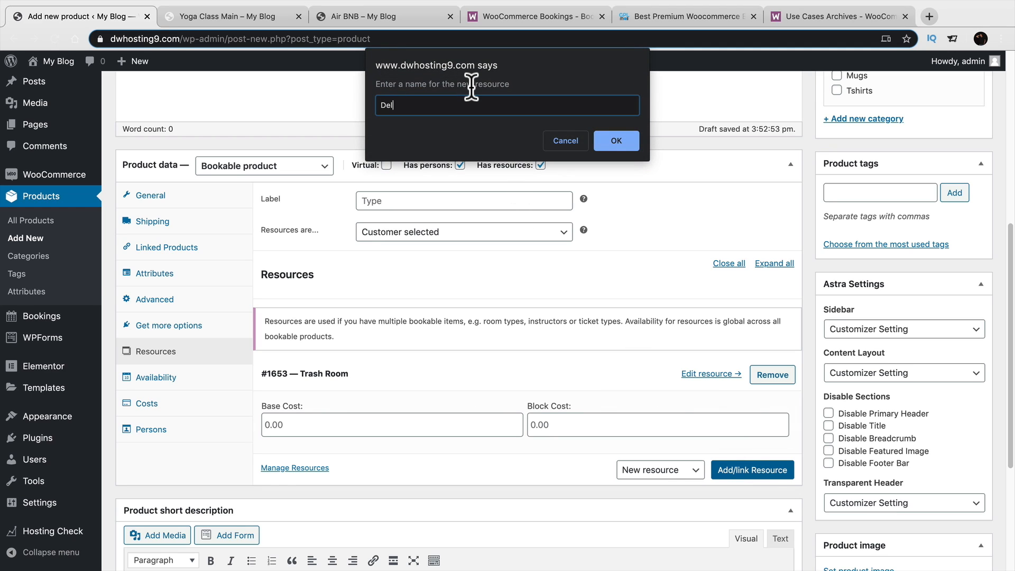
text(uxe Room)
click(617, 141)
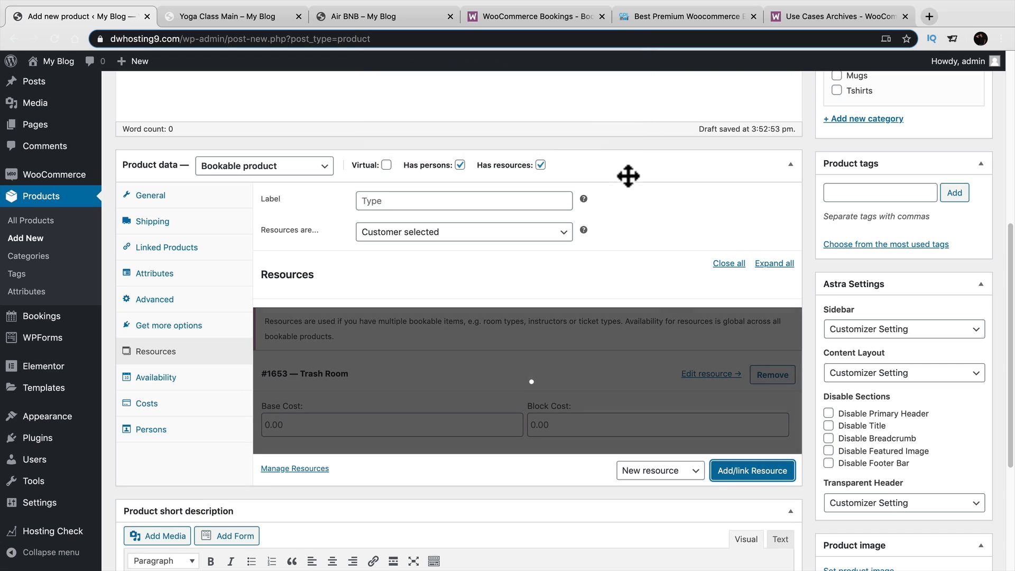
Step: Label the resources "Rooms" and set the Deluxe Room's block cost to 20
click(508, 198)
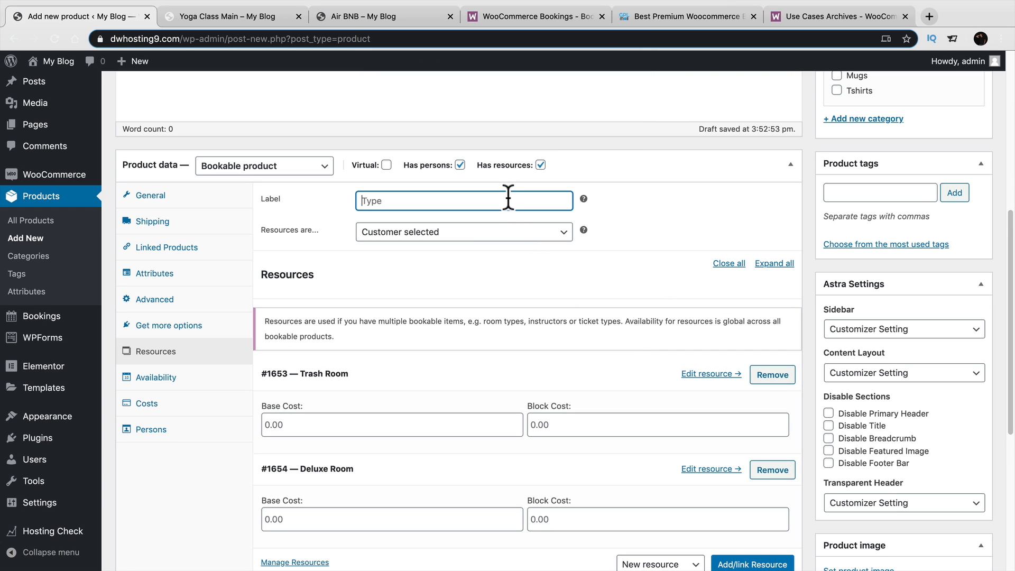
text(Rooms)
scroll(519, 264, down, 5)
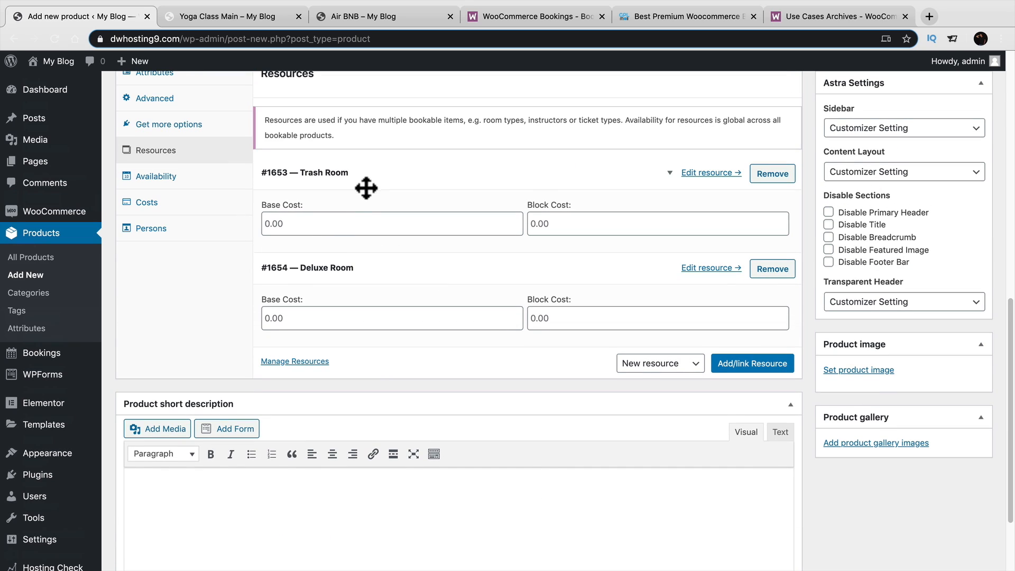
click(314, 319)
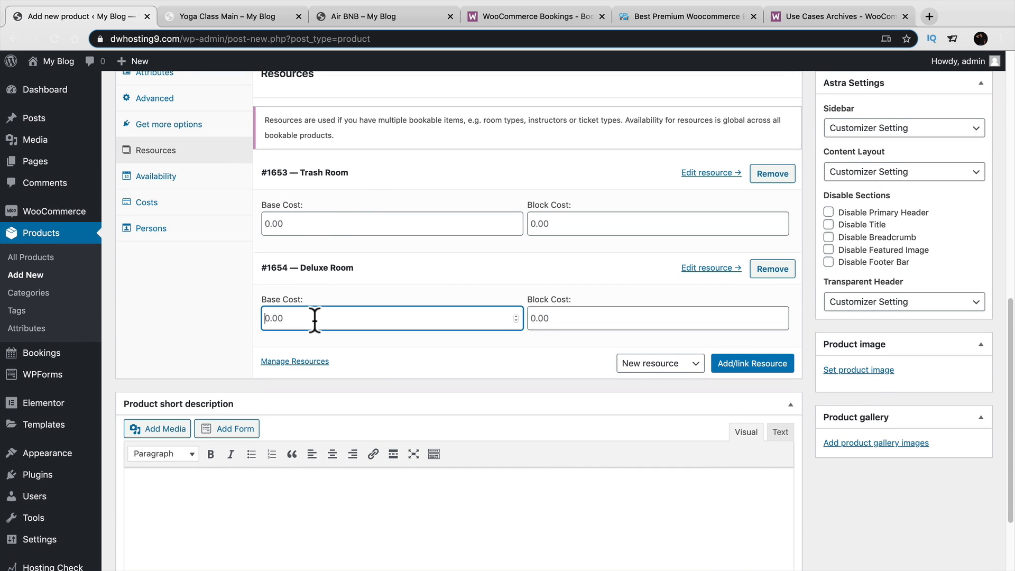
key(Tab)
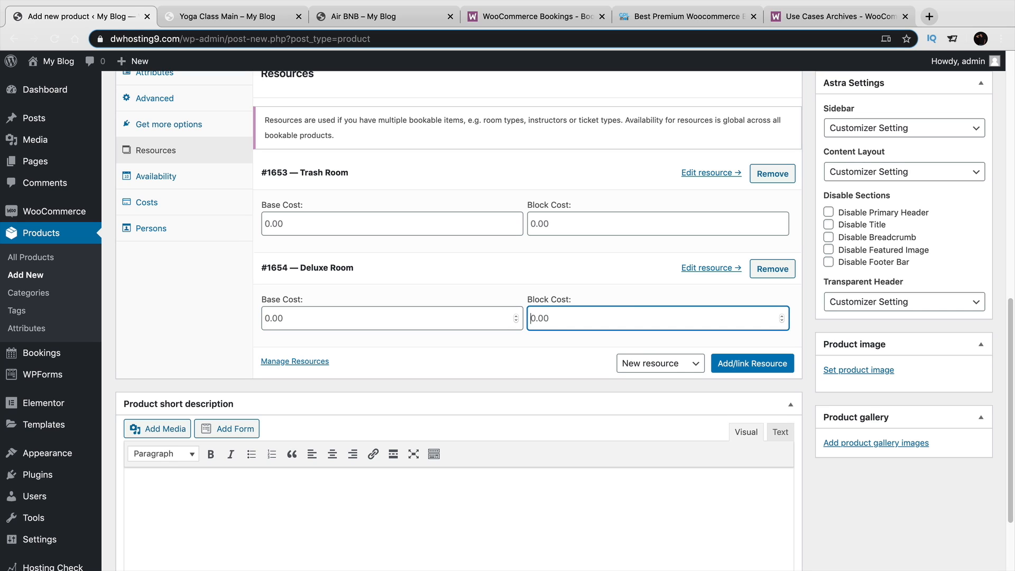
text(20)
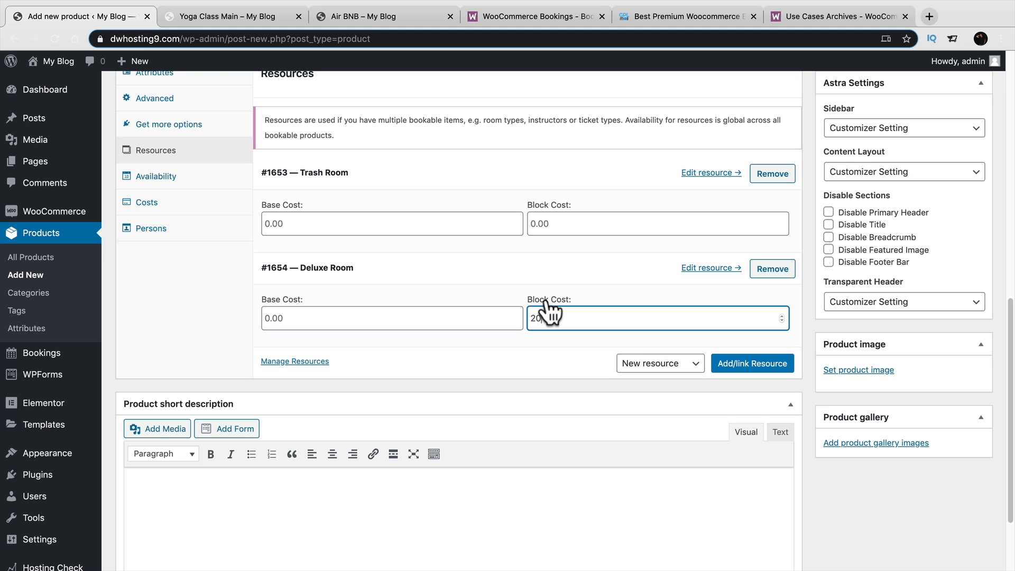
Step: Check the booking cost for February 26 to 28, 2020 in the Basic room on the Air BNB page, and return to the hotel product
click(385, 17)
scroll(577, 328, down, 5)
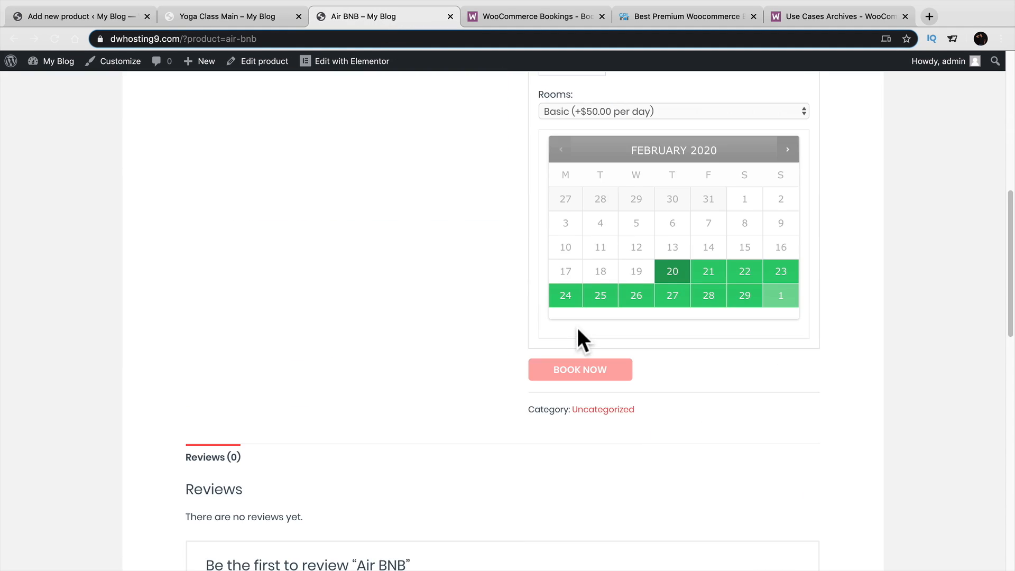
click(632, 293)
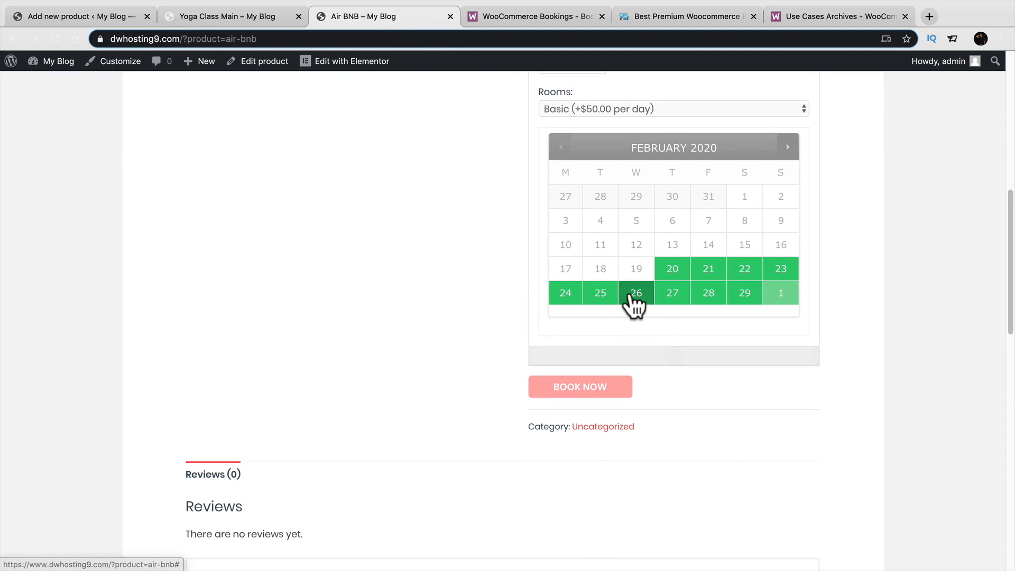
click(708, 295)
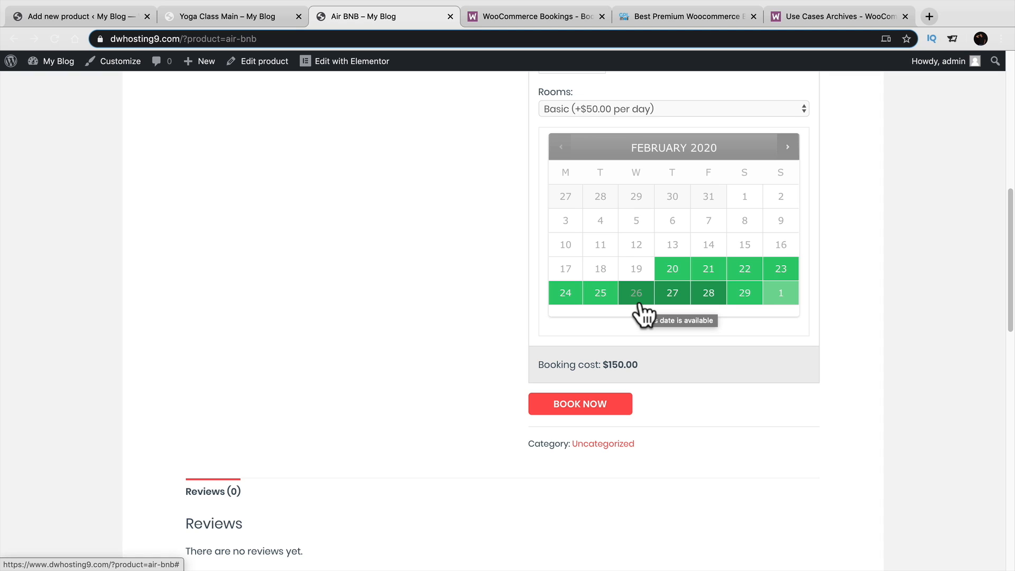
click(245, 15)
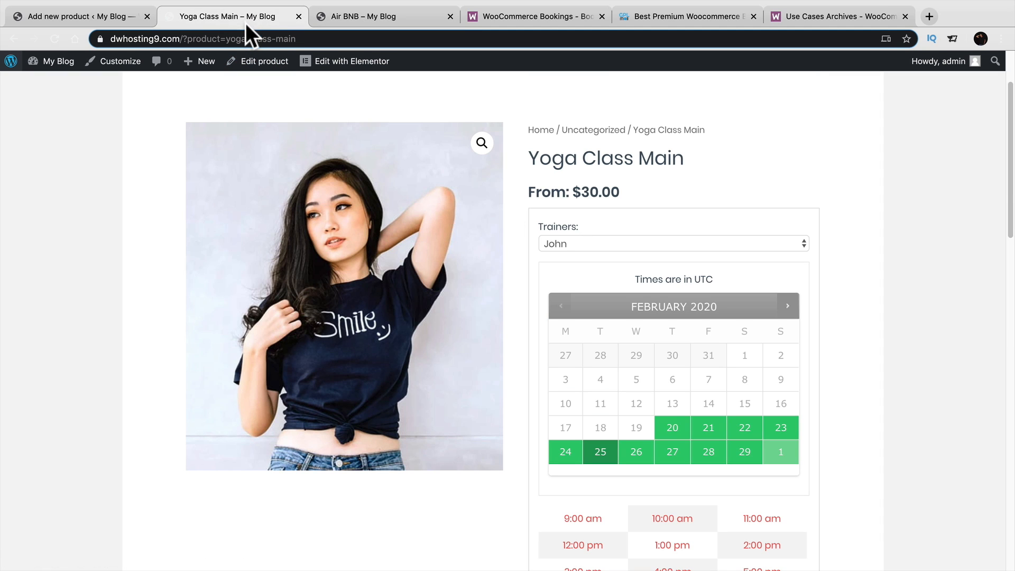
click(331, 21)
click(99, 18)
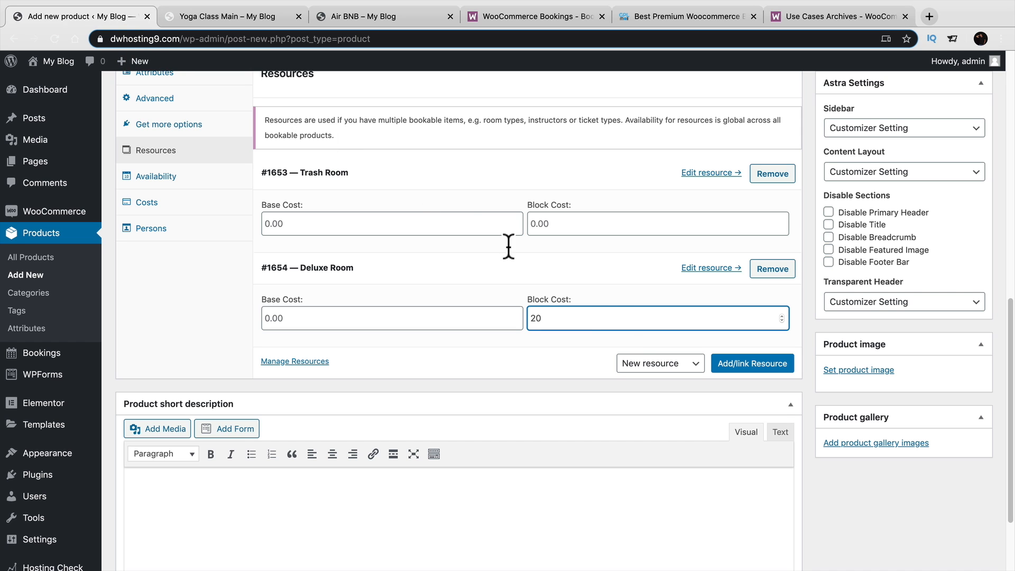
Step: Publish the hotel product
text(.02)
scroll(597, 319, down, 2)
scroll(590, 319, up, 2)
scroll(590, 319, up, 3)
scroll(590, 319, up, 3)
scroll(590, 319, down, 5)
scroll(838, 410, up, 5)
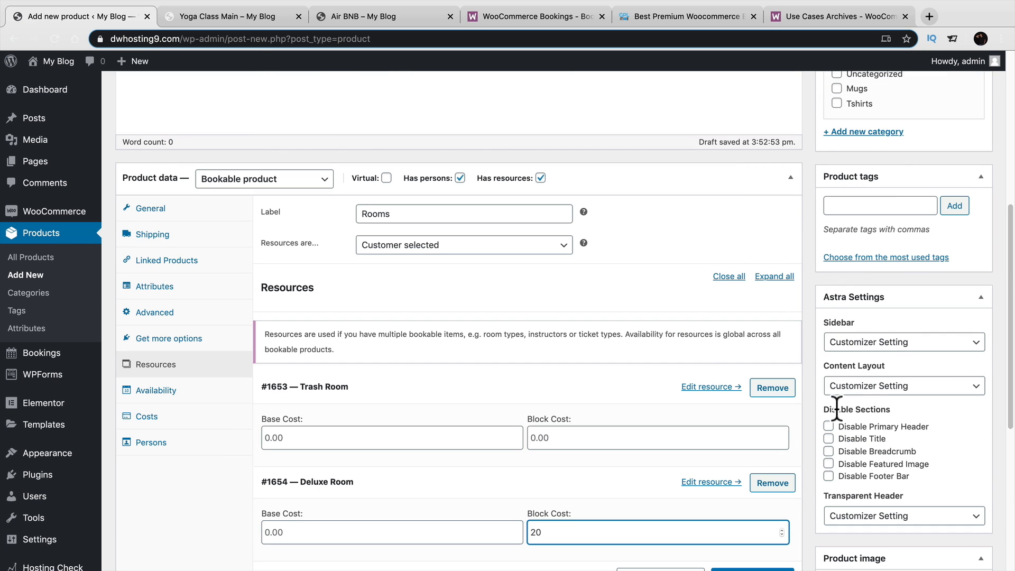
scroll(838, 410, up, 5)
click(963, 210)
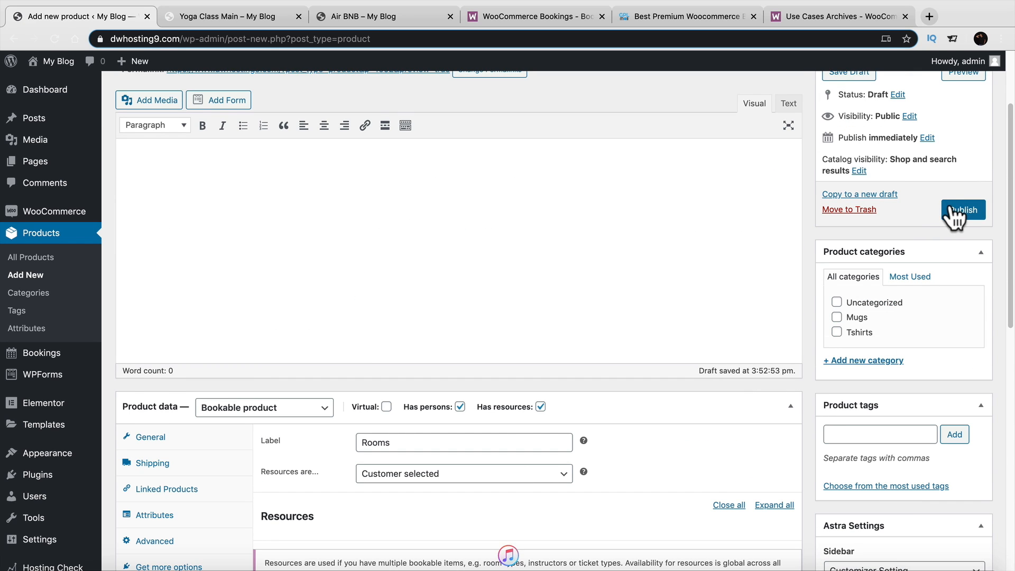
Step: Examine how the published hotel's room resources can be assigned, ending on Customer selected
scroll(850, 293, down, 5)
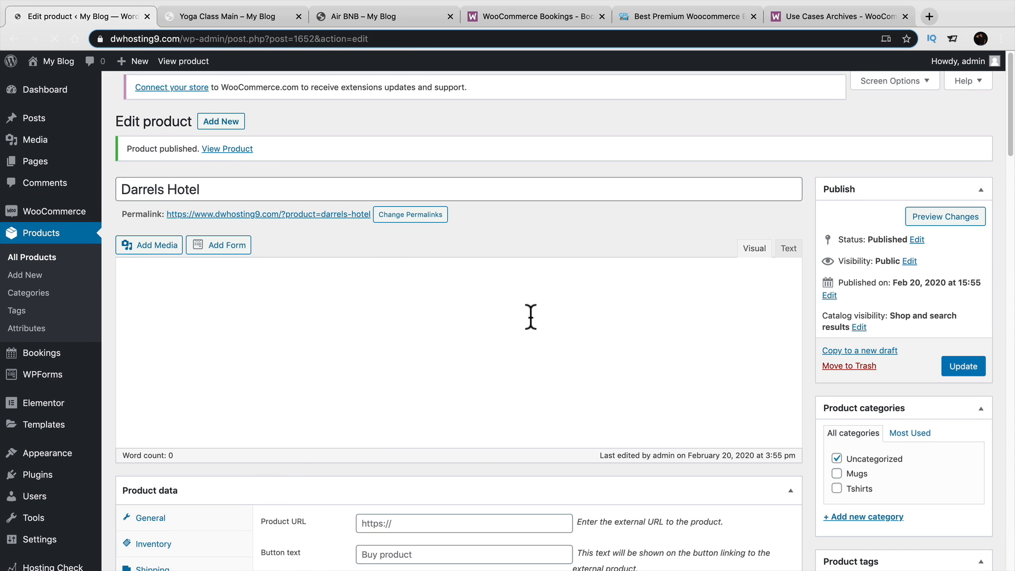
scroll(566, 501, down, 5)
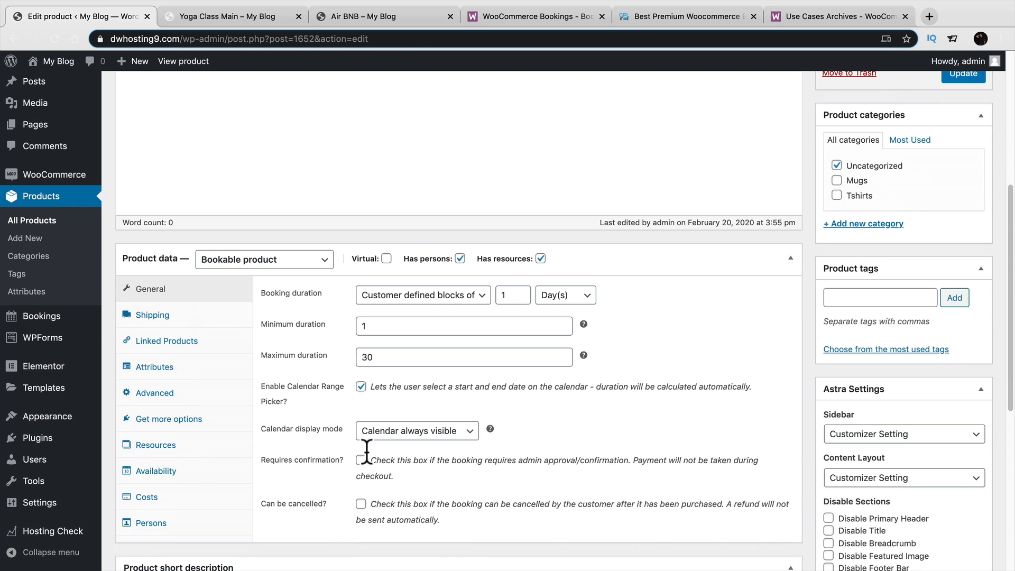
click(183, 447)
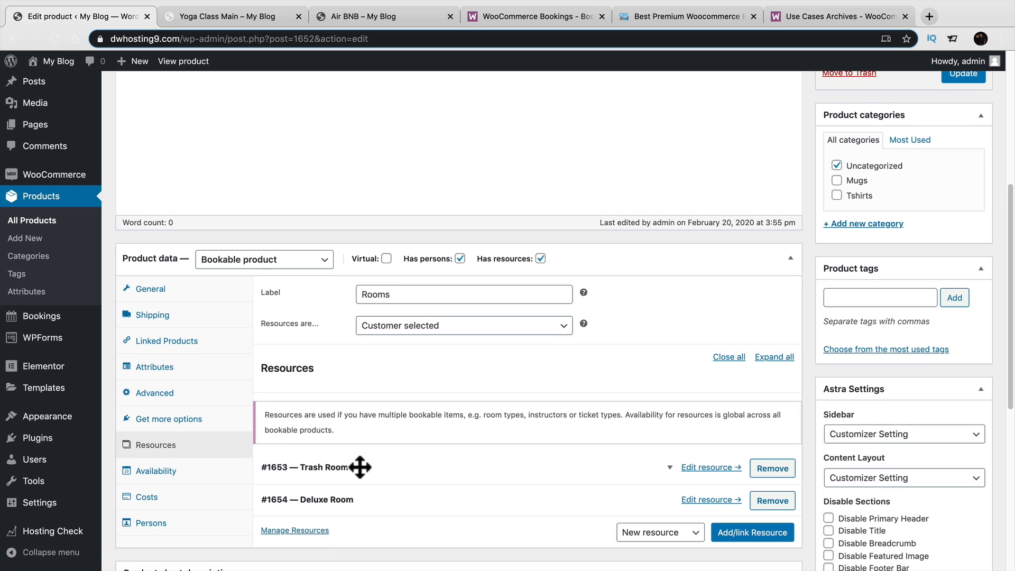
scroll(361, 465, down, 1)
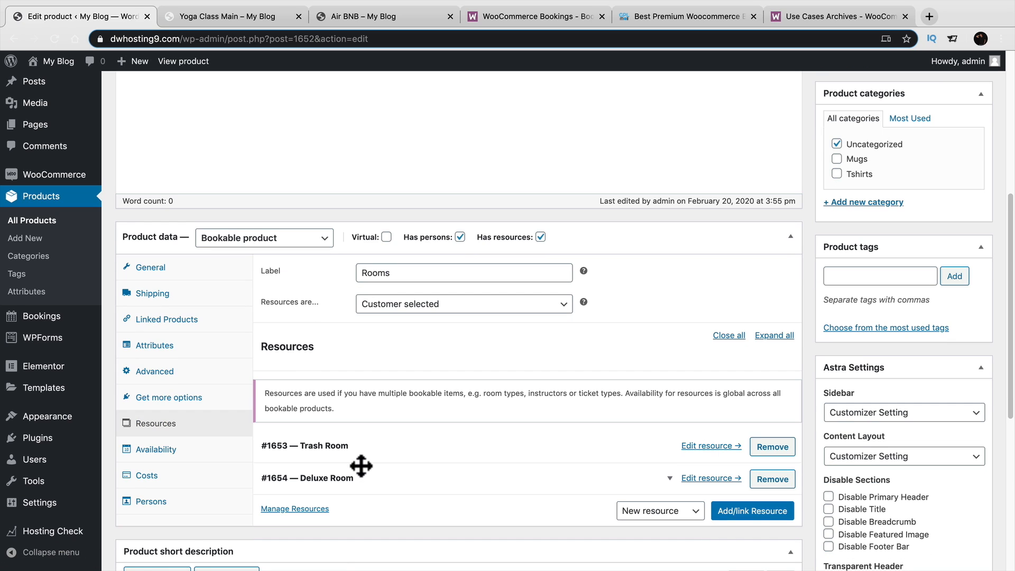
click(476, 305)
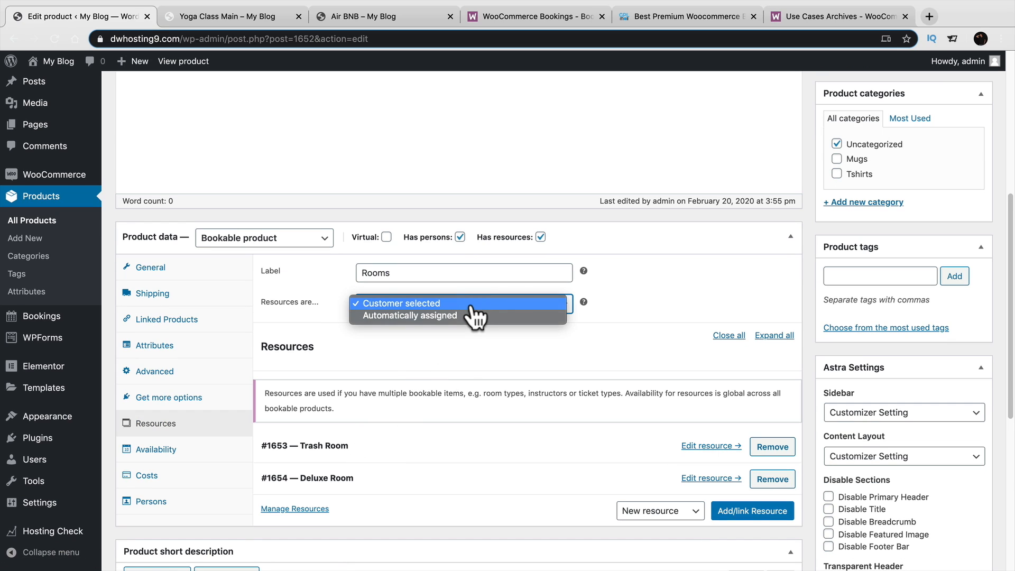
click(427, 311)
click(425, 310)
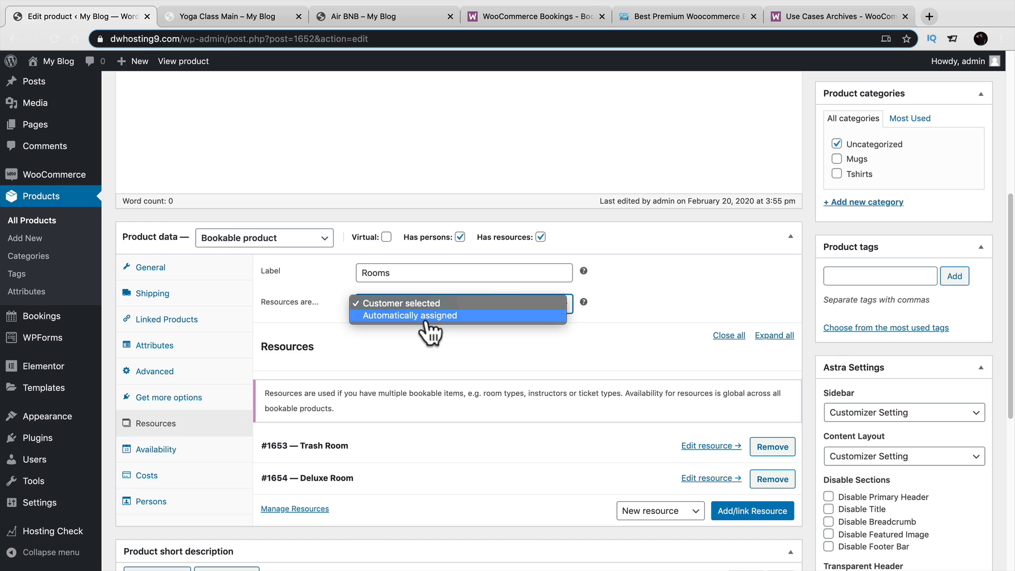
click(427, 317)
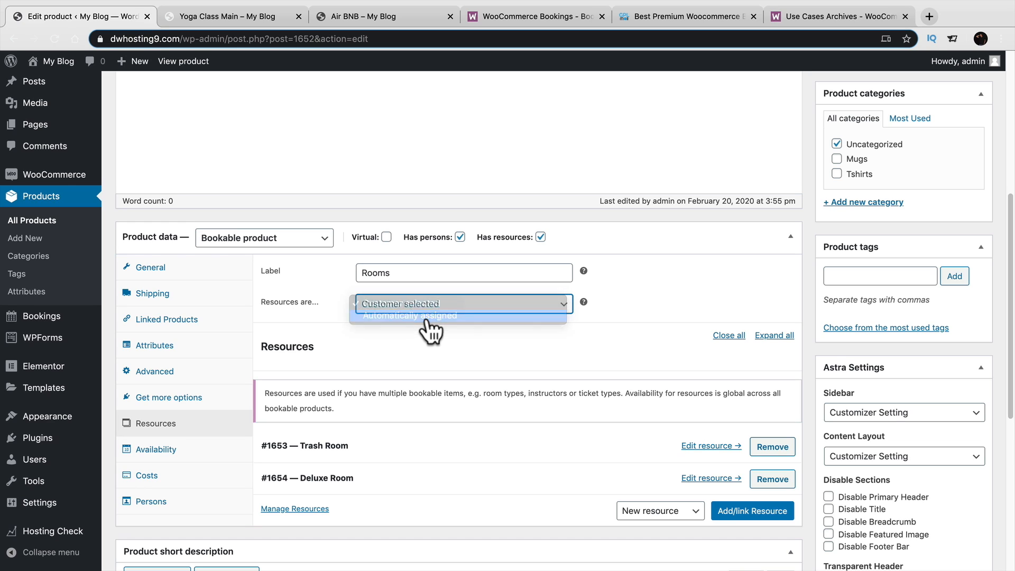
click(439, 302)
click(438, 294)
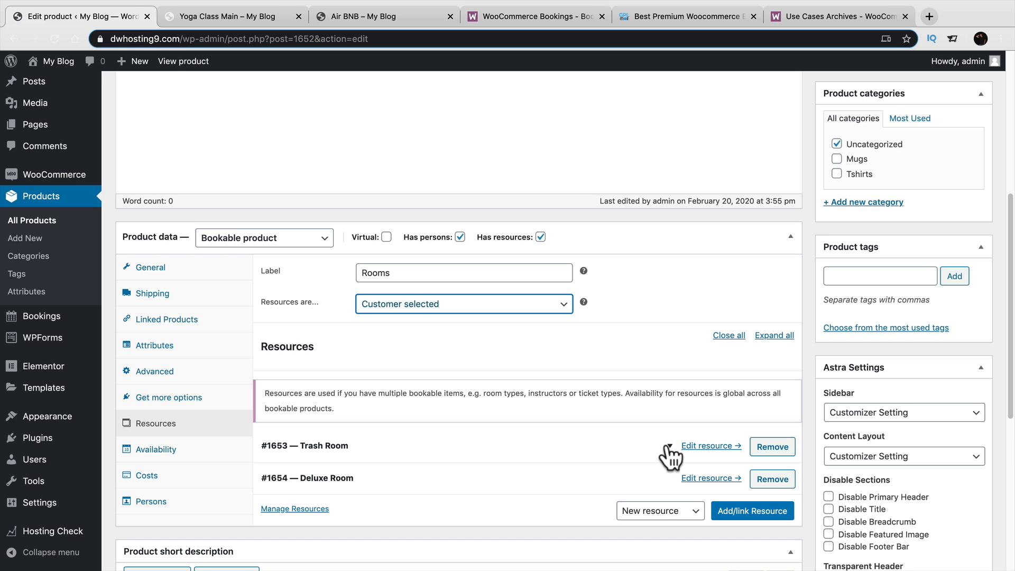
Step: Open the Trash Room resource for editing and set its available quantity to 30
click(693, 445)
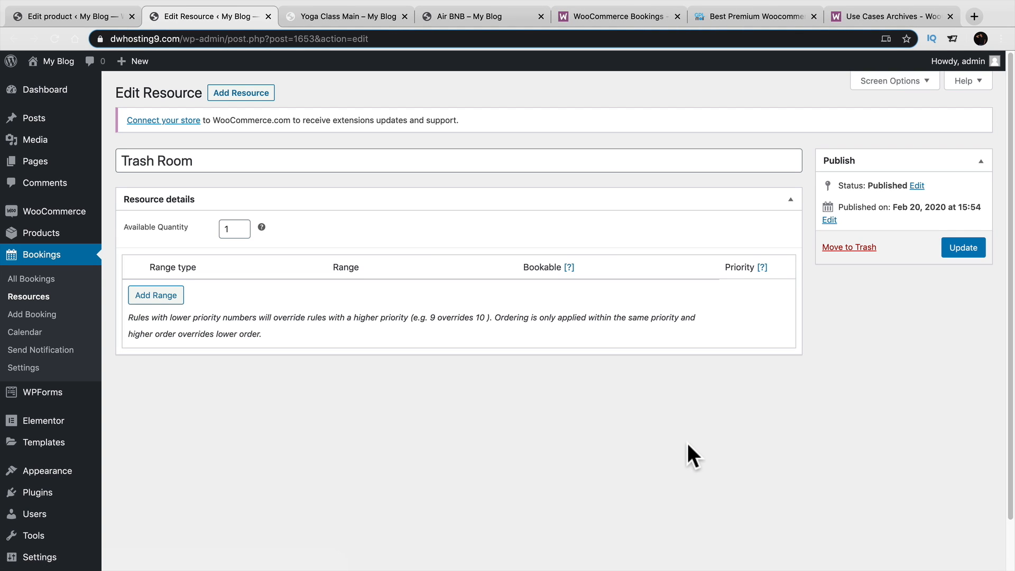
click(234, 229)
key(BackSpace)
text(30)
Step: Look through the range types of a trial availability range for the Trash Room, and remove that range
click(166, 296)
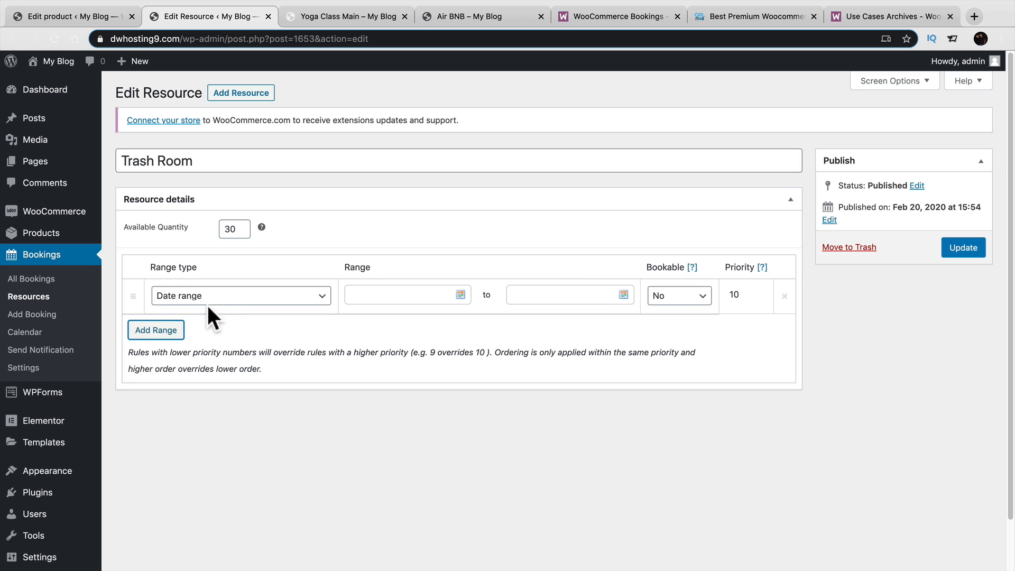
click(223, 301)
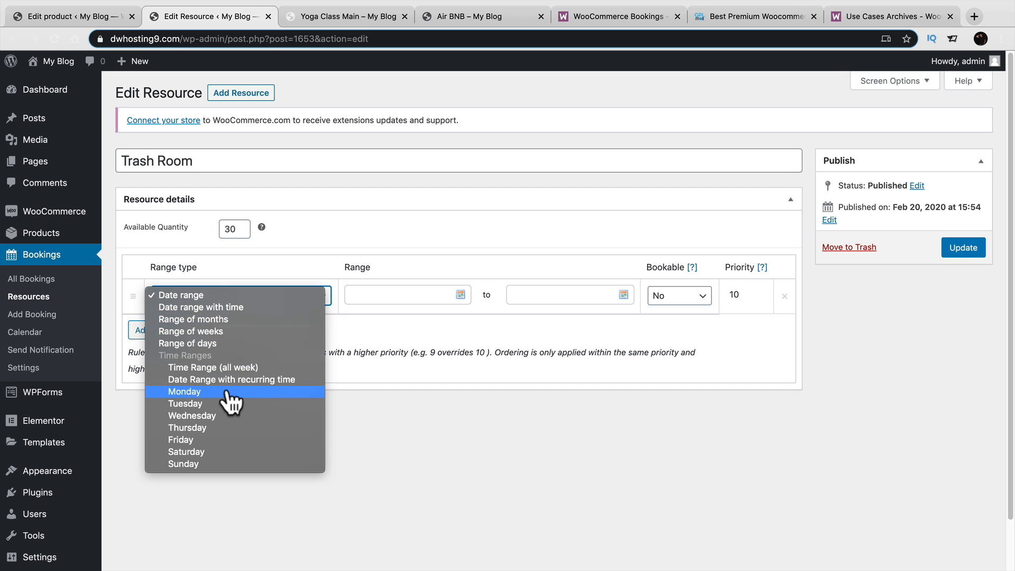
click(226, 298)
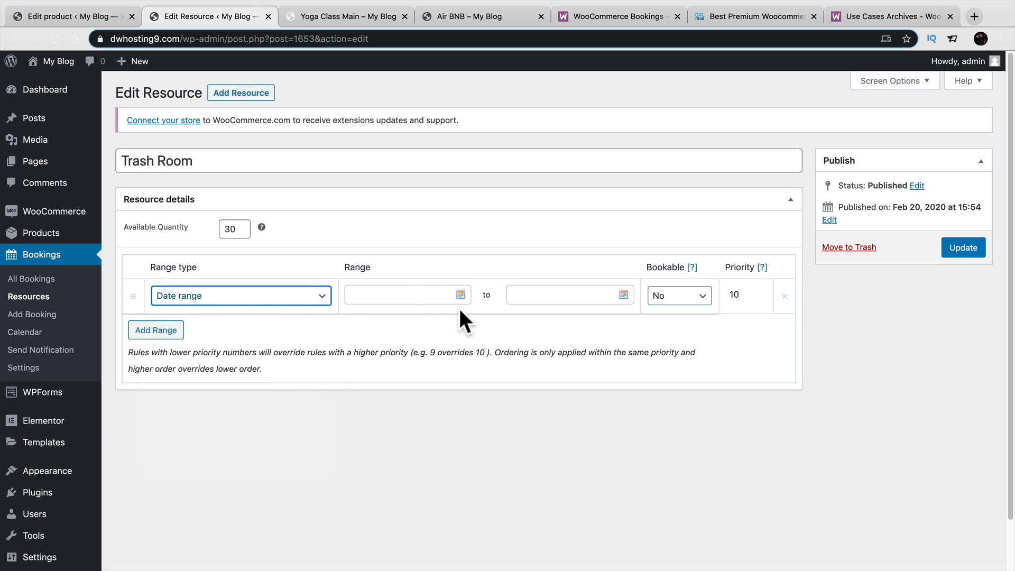
click(515, 459)
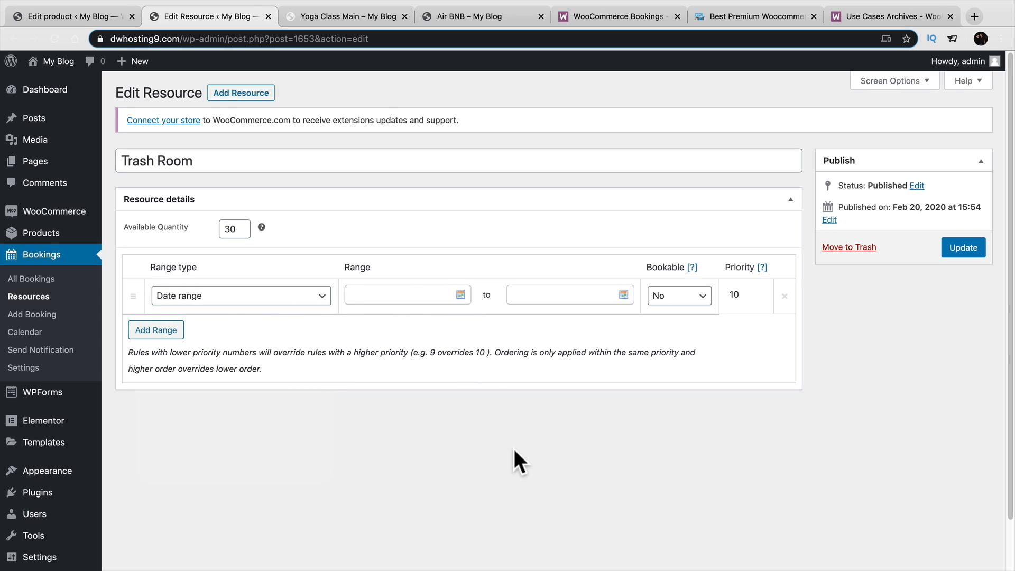
click(784, 296)
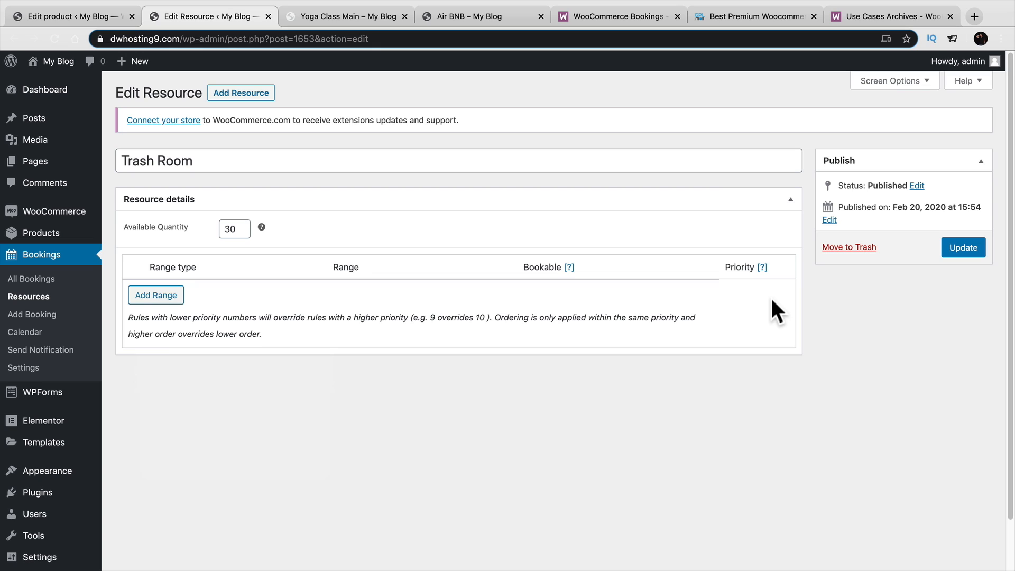
Step: Save the Trash Room resource and reopen the resource settings of the Darrels Hotel product
click(961, 251)
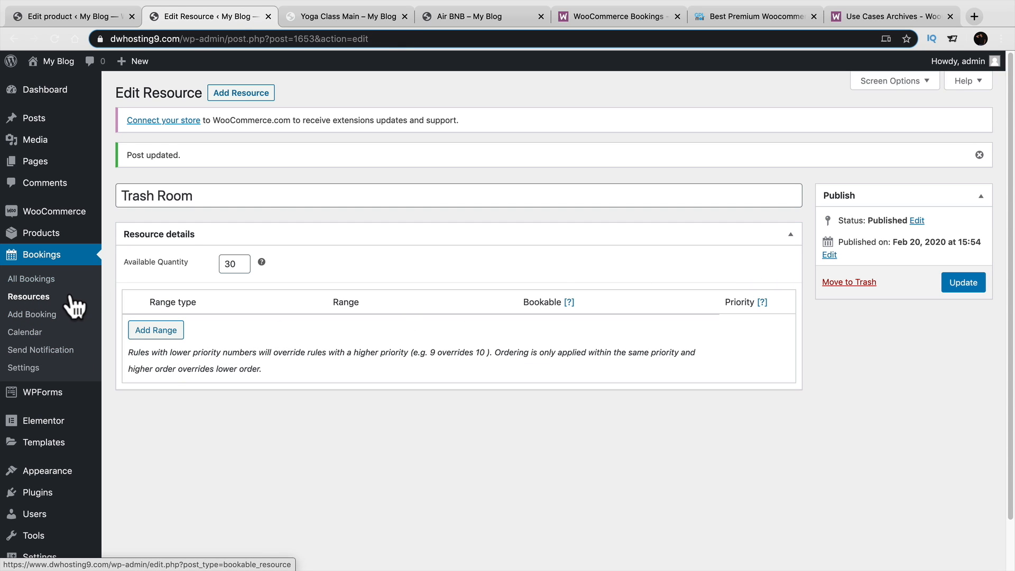
mouse_move(53, 236)
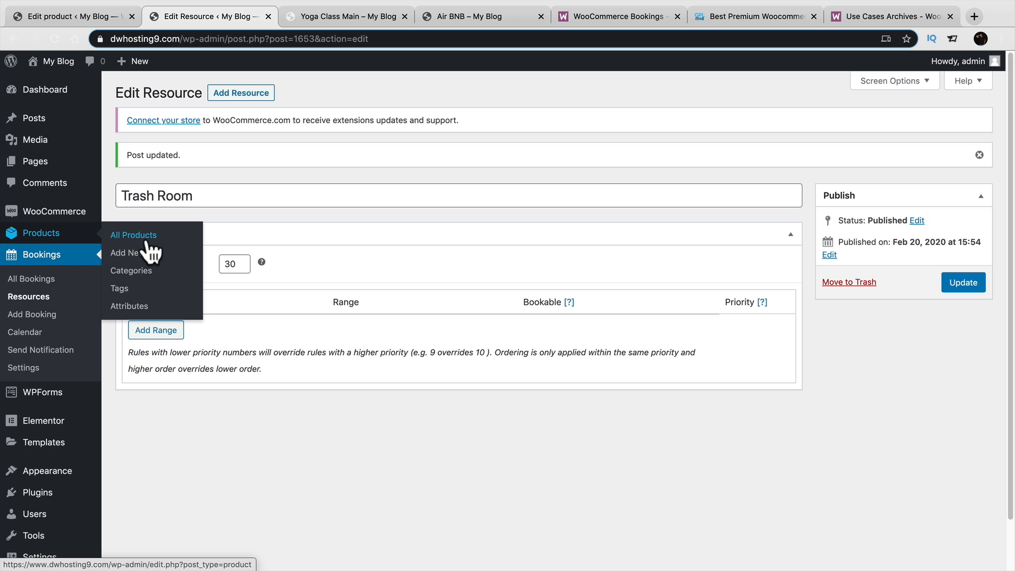
click(149, 242)
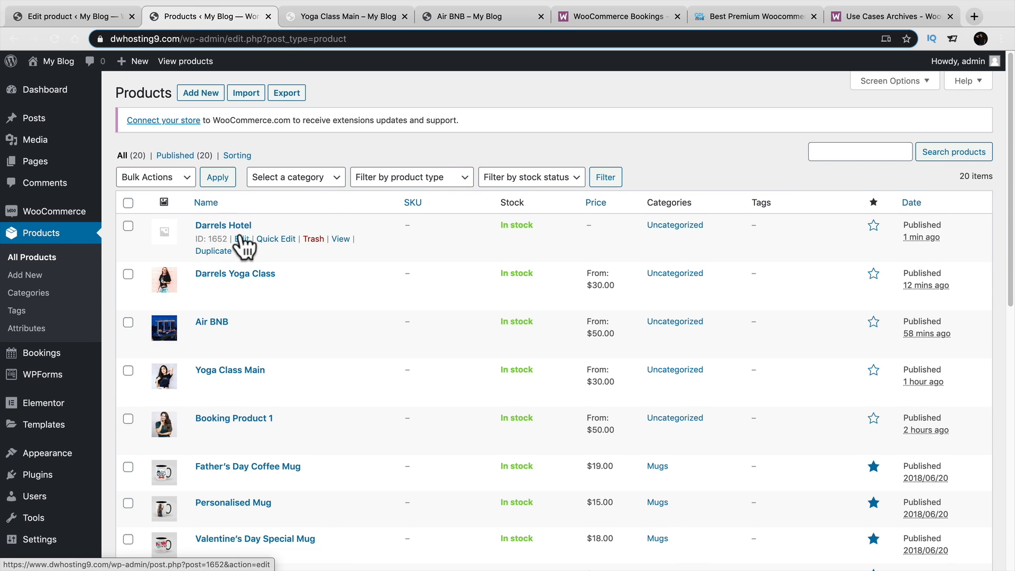
click(242, 239)
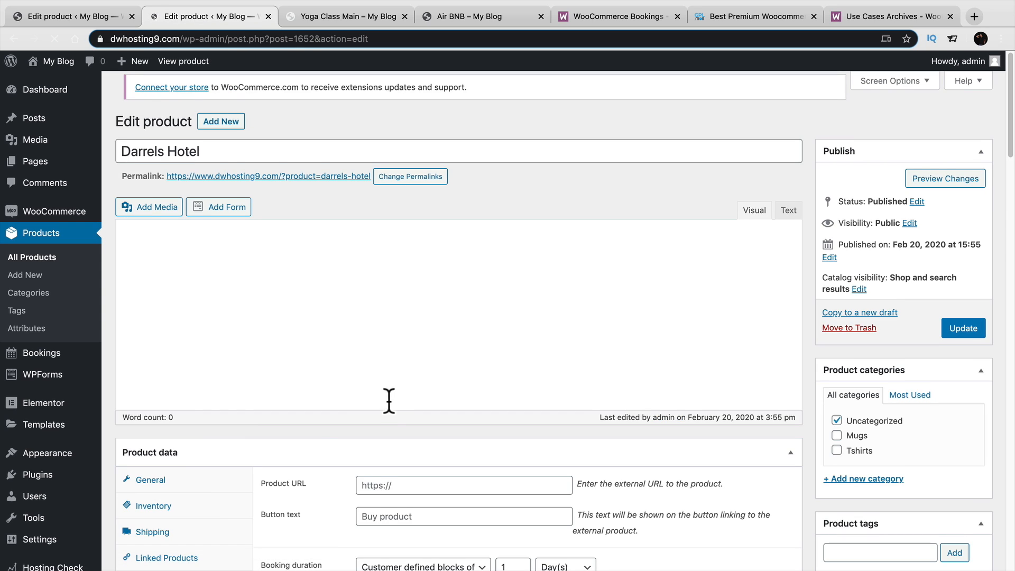
scroll(388, 397, down, 1)
scroll(388, 398, down, 5)
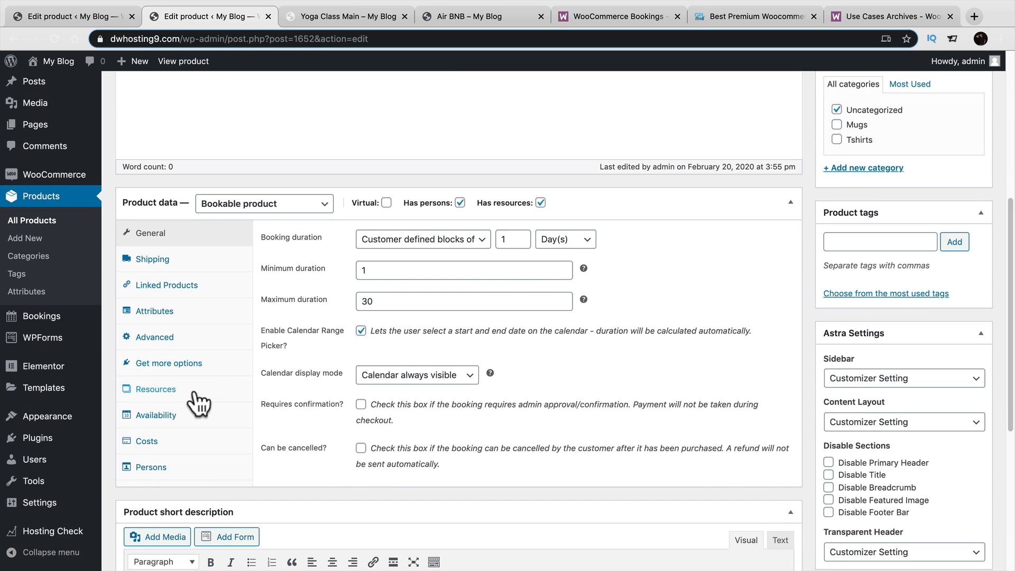
click(195, 391)
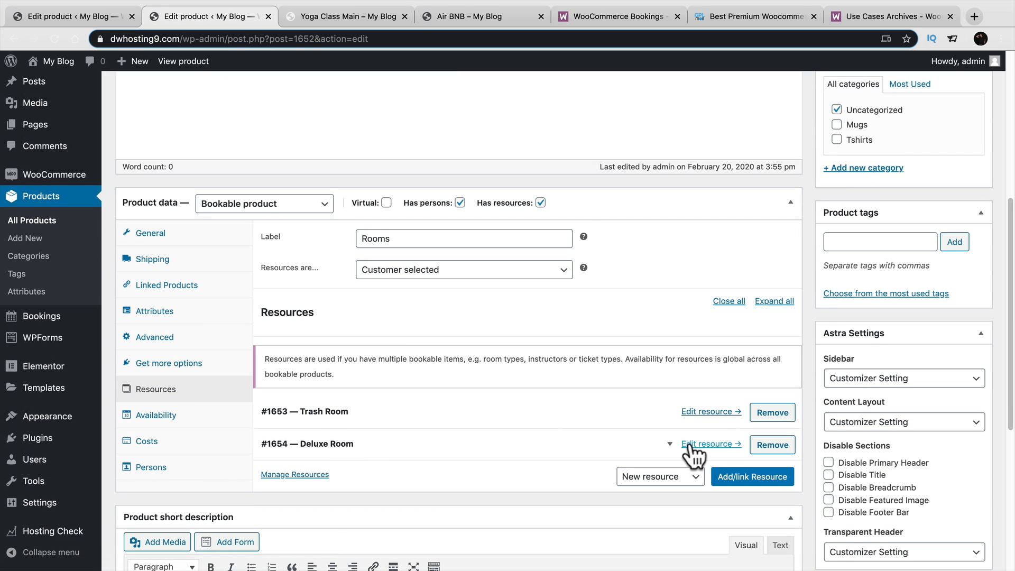
Step: Look at the base and block cost settings of the Deluxe Room and Trash Room resources
click(669, 447)
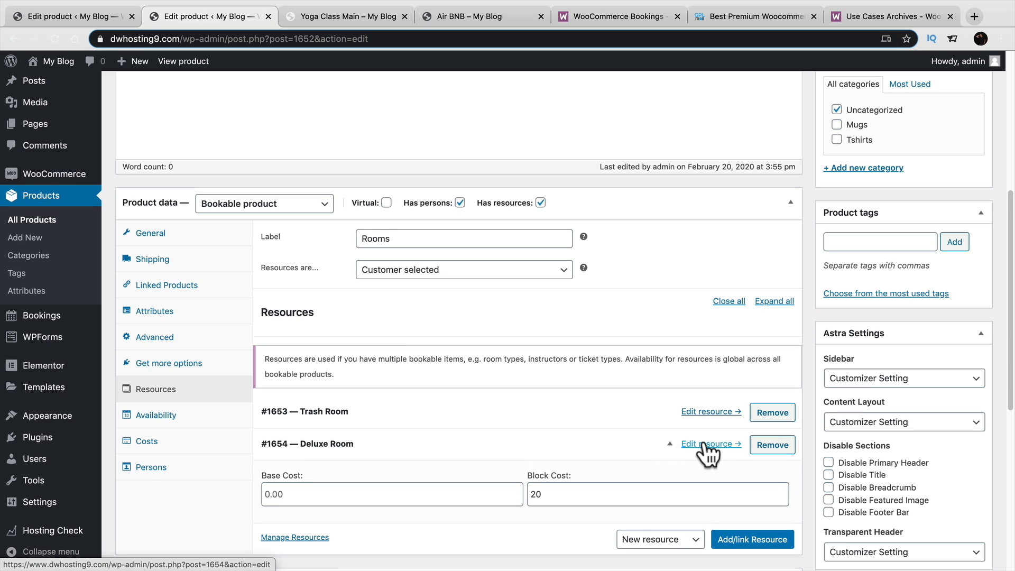
scroll(708, 452, down, 2)
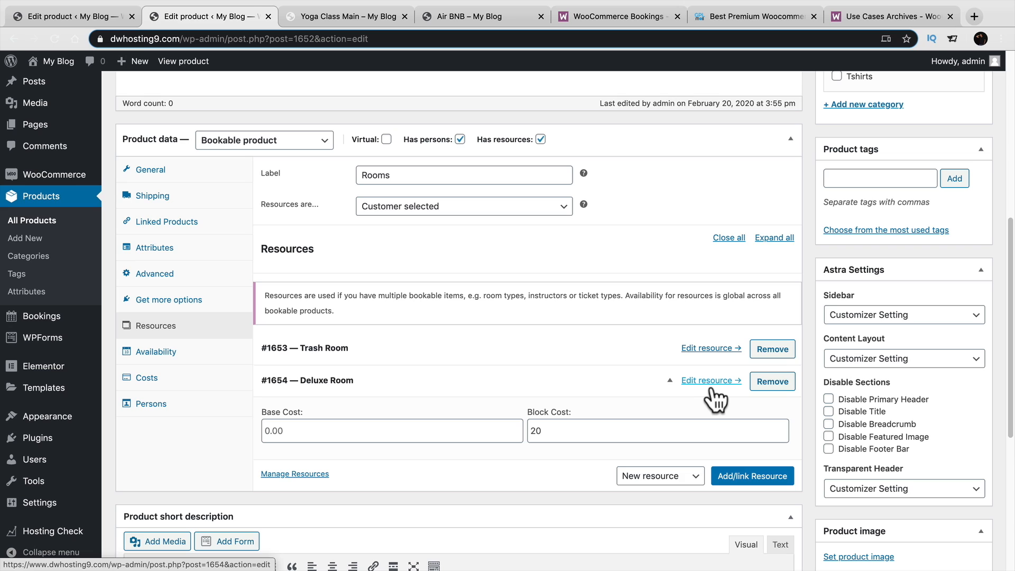
click(668, 379)
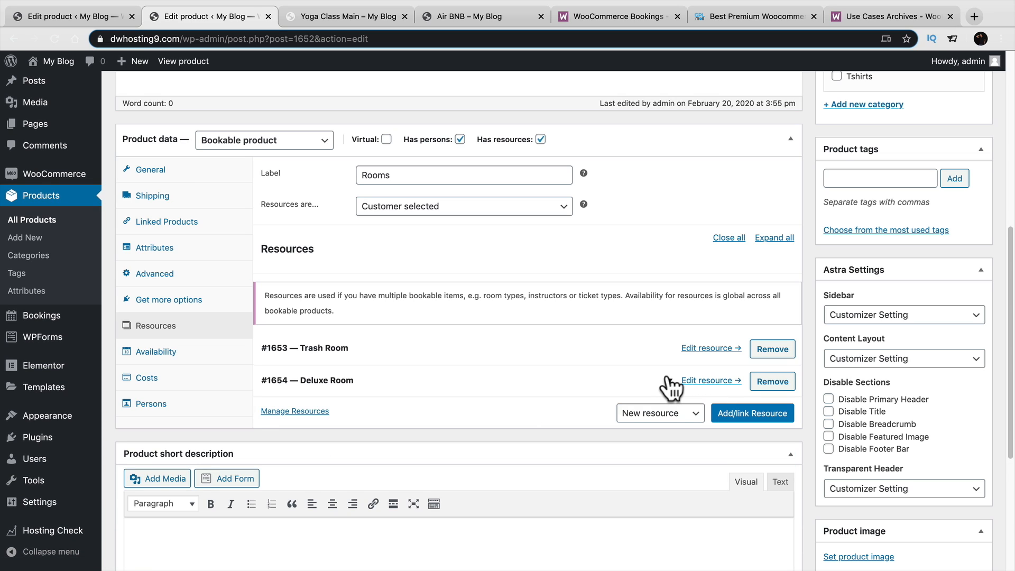
click(670, 348)
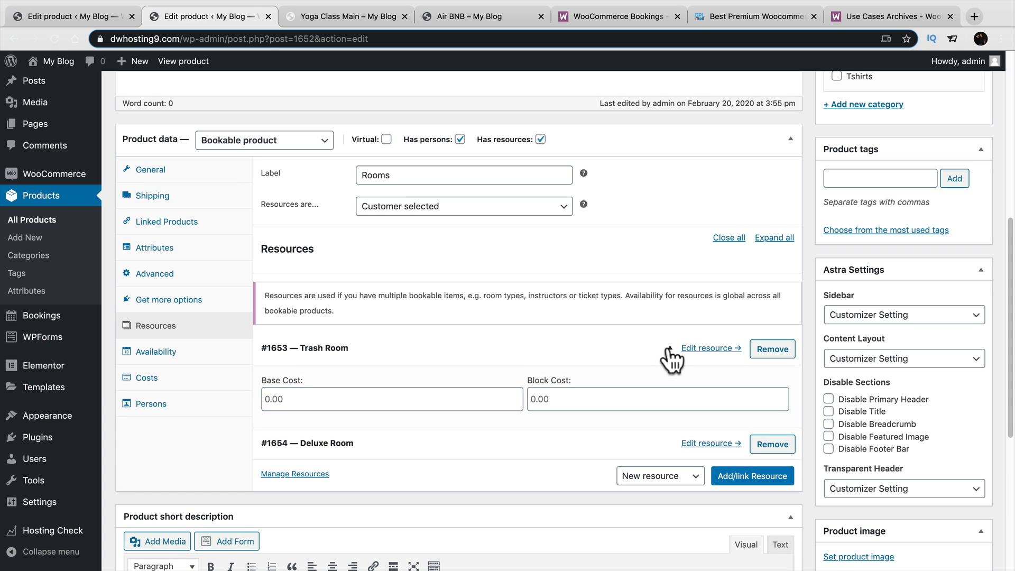
click(669, 348)
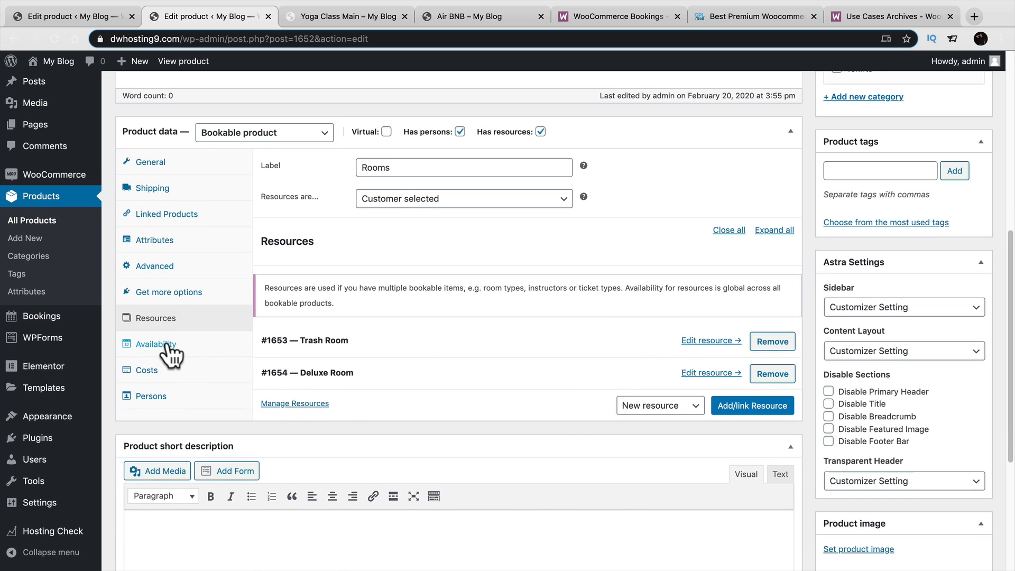
Step: Set the product's maximum block bookable to 3 months into the future and keep all dates available by default
click(168, 346)
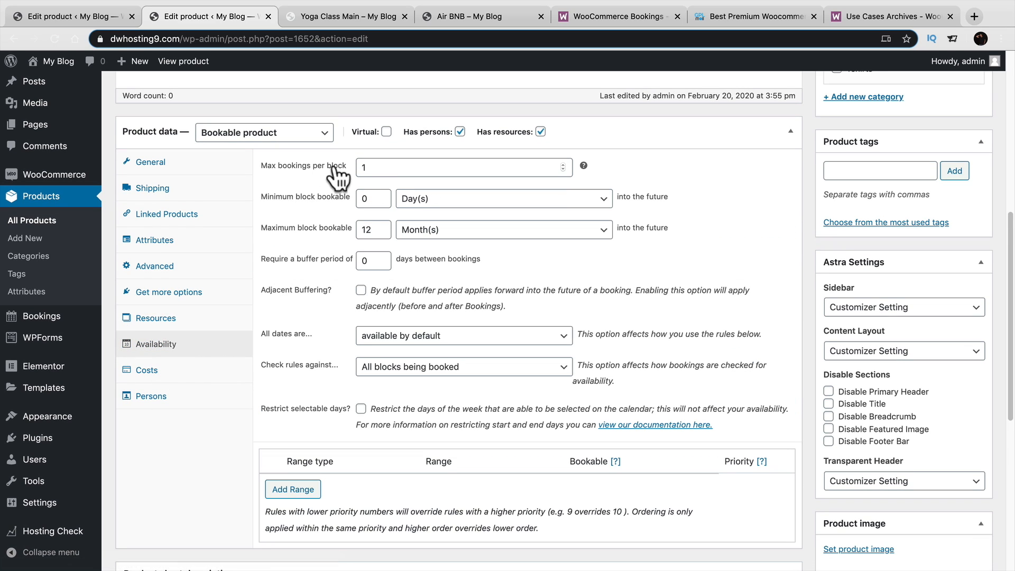
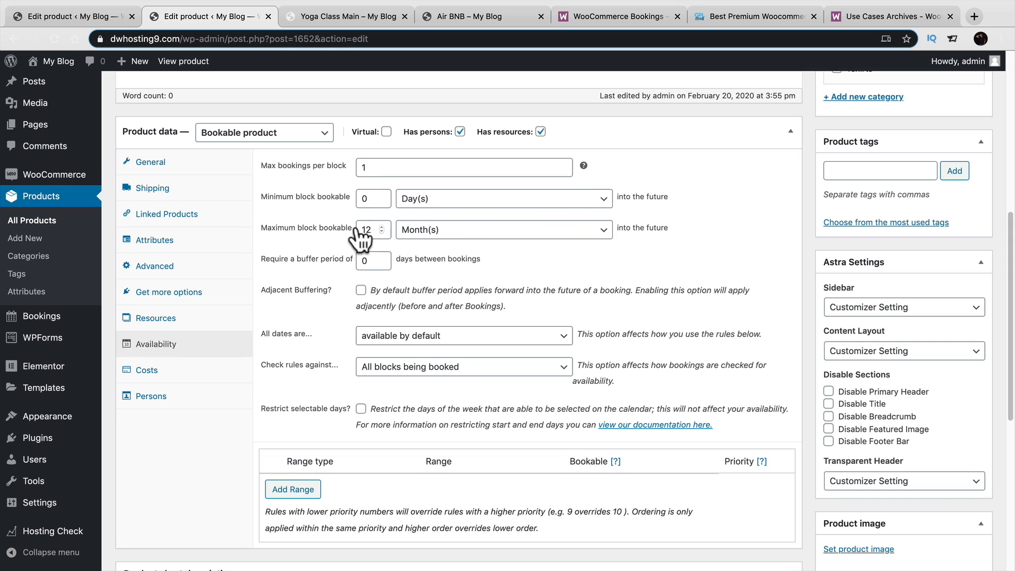
click(381, 232)
scroll(413, 298, down, 1)
click(412, 311)
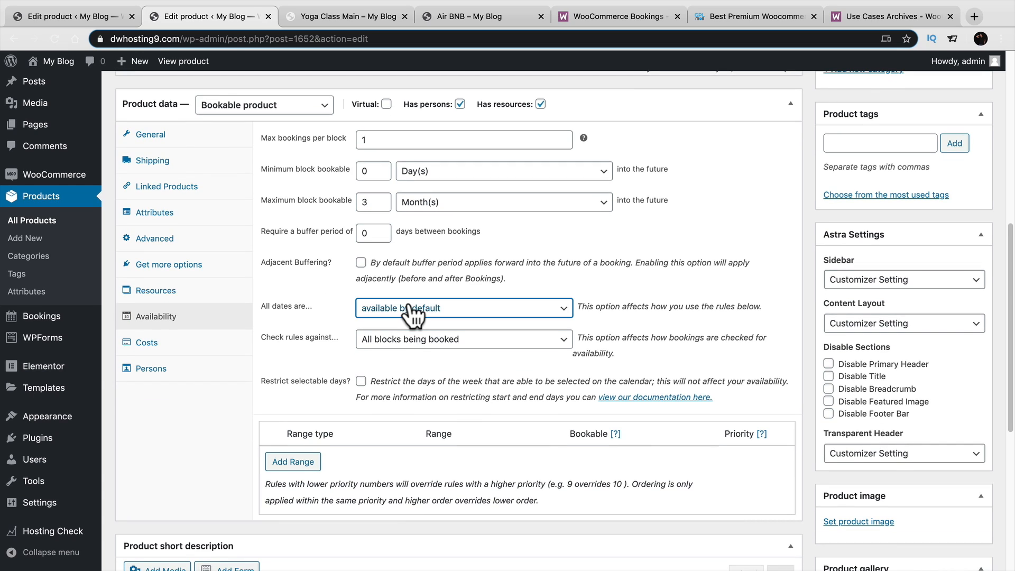
click(421, 316)
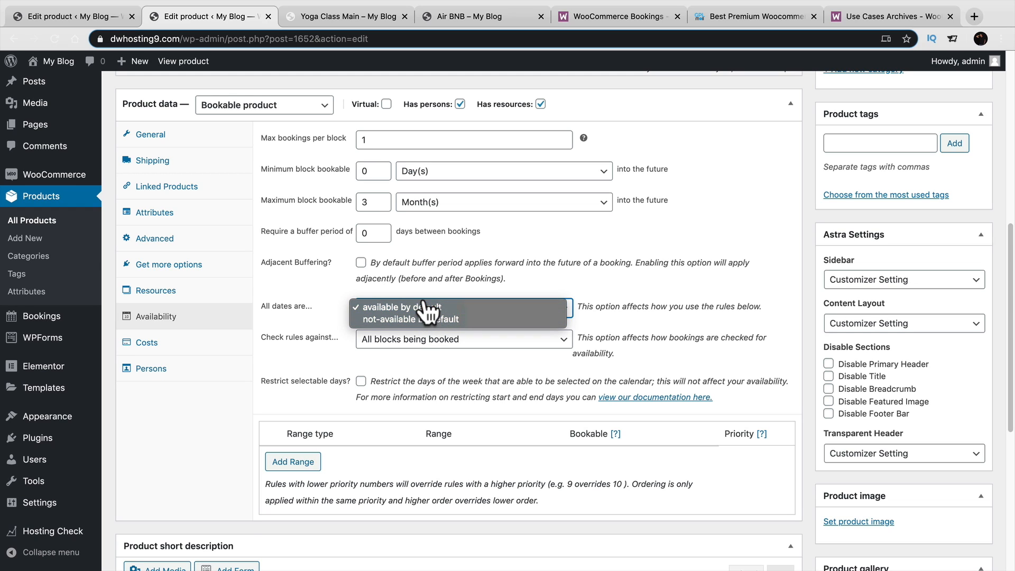
click(426, 307)
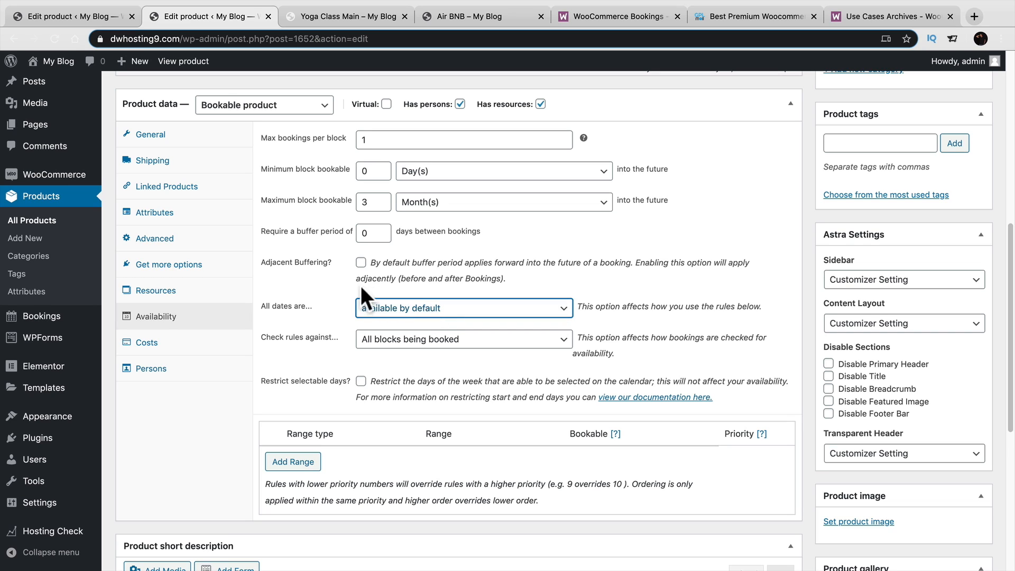
click(191, 294)
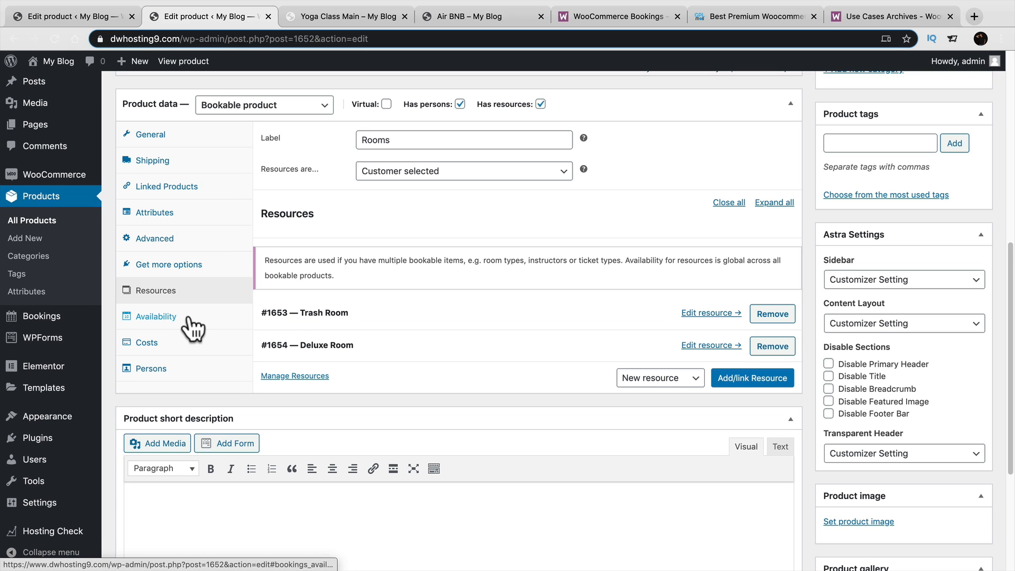
click(159, 317)
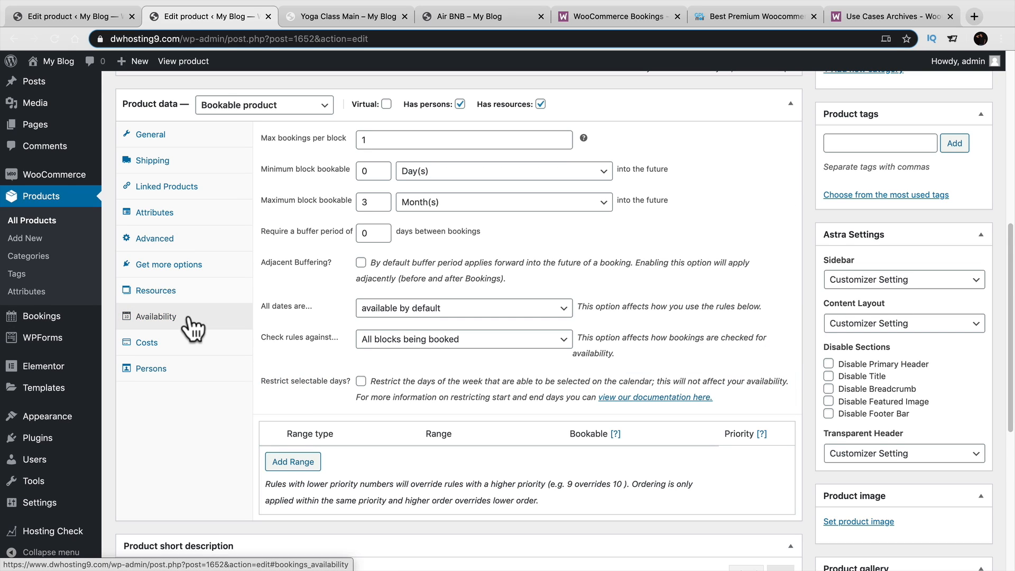
scroll(340, 310, down, 2)
scroll(404, 304, up, 2)
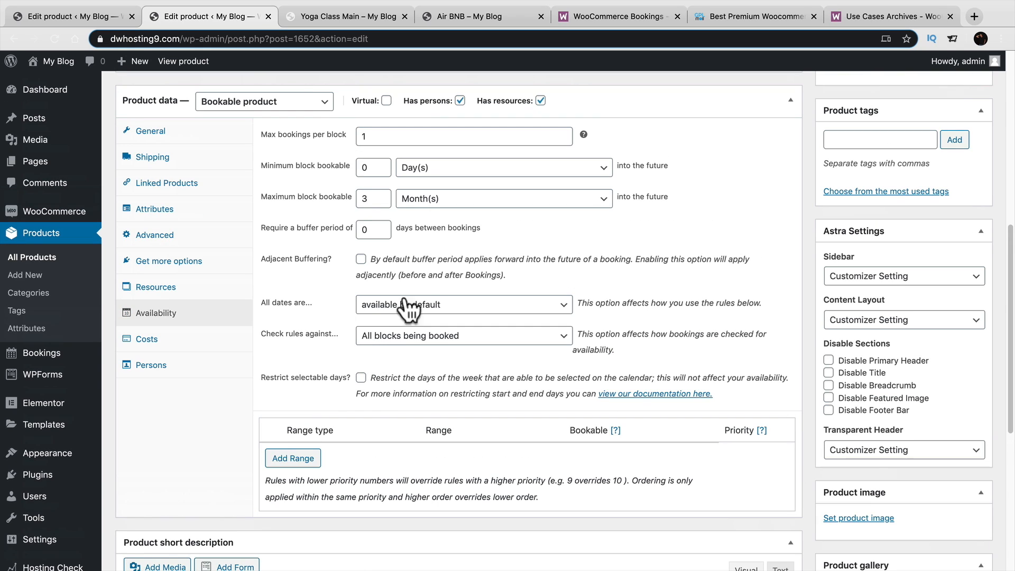
Step: Set the product's block cost and display cost to 50 each
click(155, 343)
scroll(358, 317, up, 2)
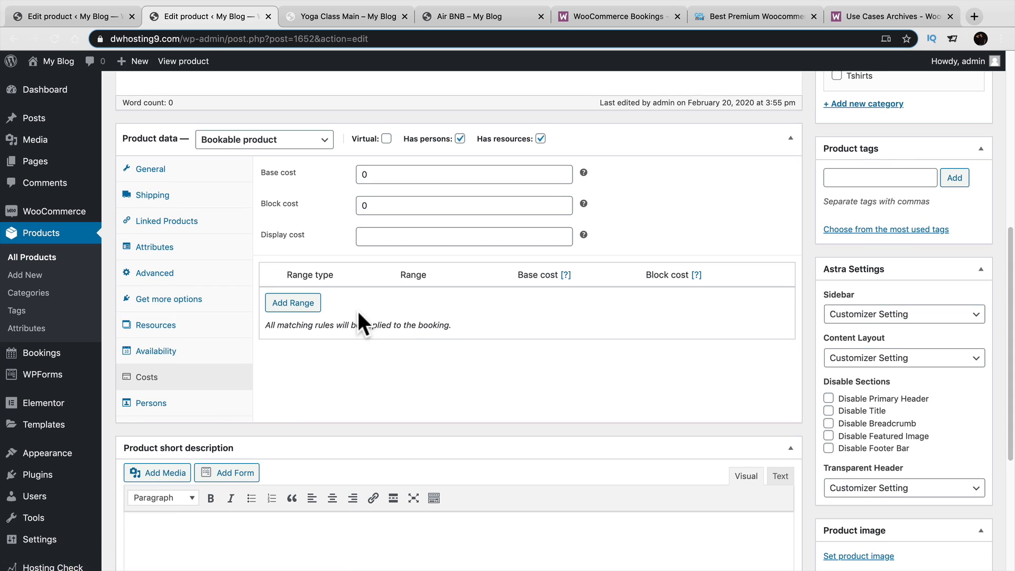
double_click(413, 204)
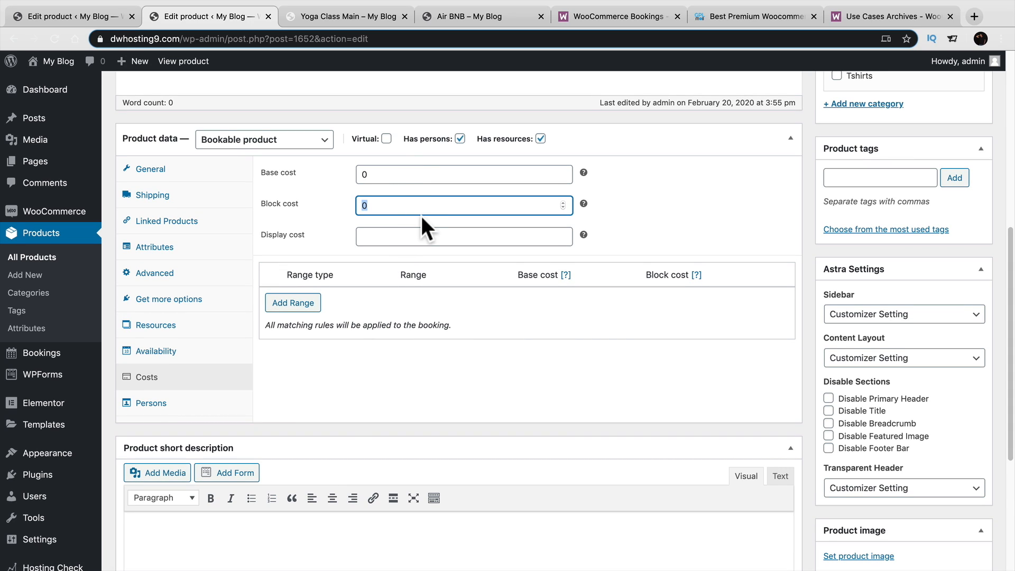
key(BackSpace)
text(50)
click(464, 238)
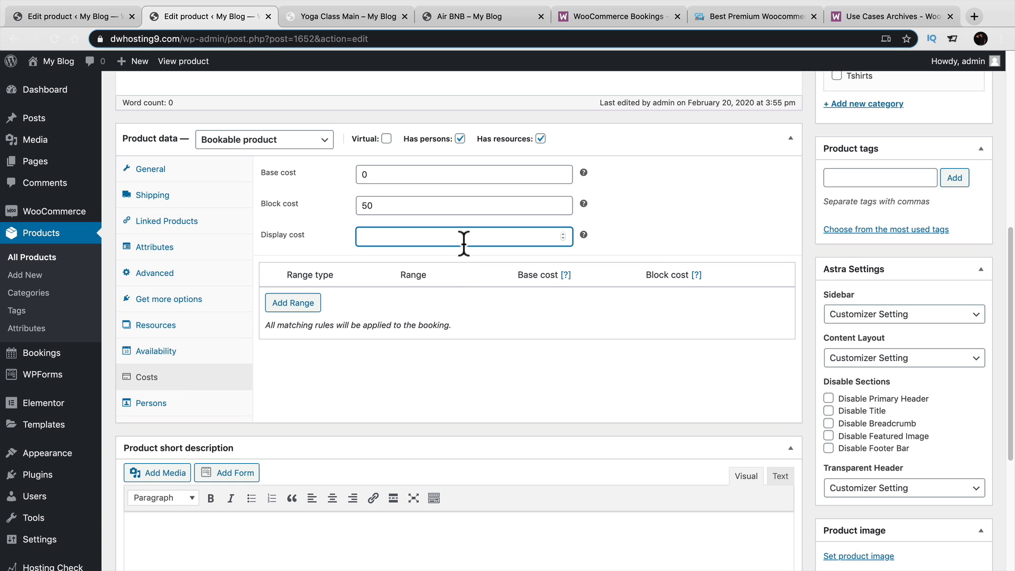
text(50)
Step: Add a trial date range cost rule running from 2020-03-01 to 2020-02-15
click(294, 303)
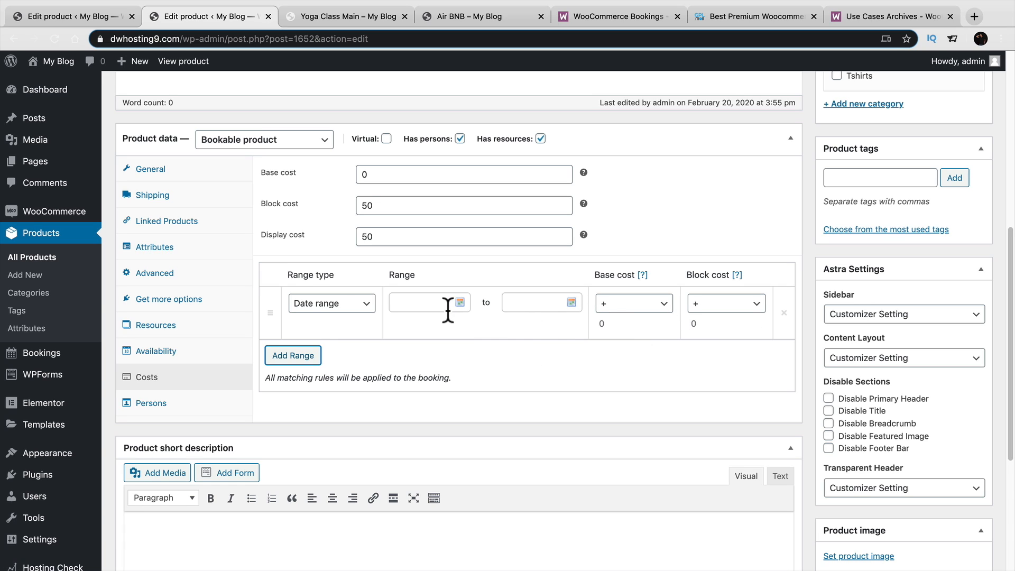
click(785, 314)
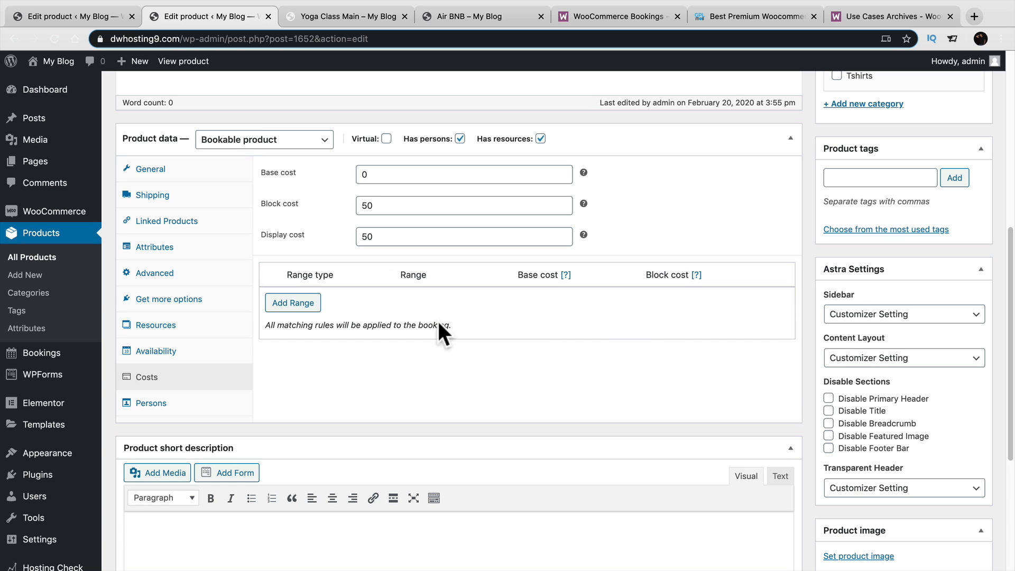
click(310, 308)
click(638, 306)
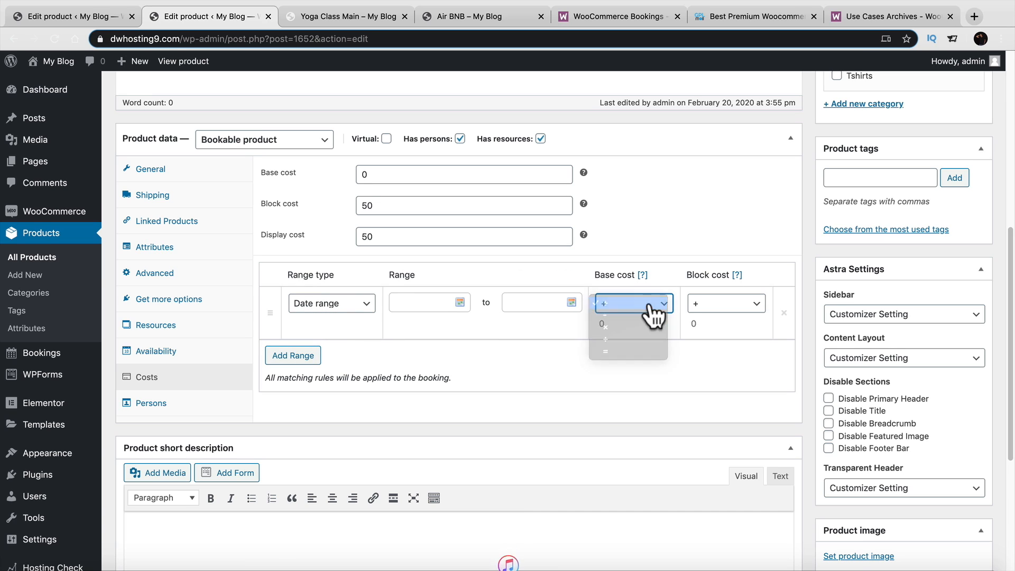
click(652, 307)
click(459, 308)
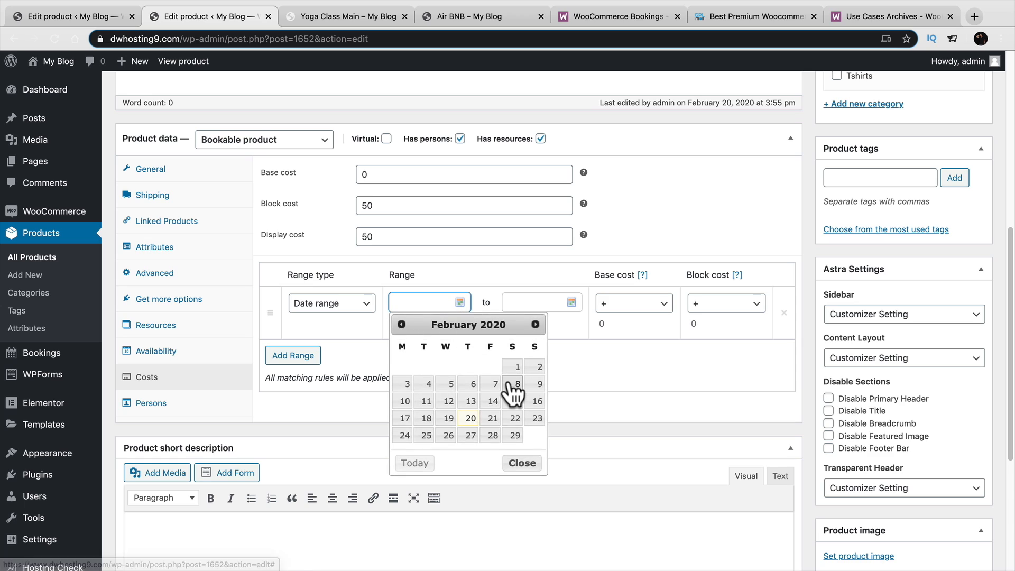
click(535, 324)
click(538, 367)
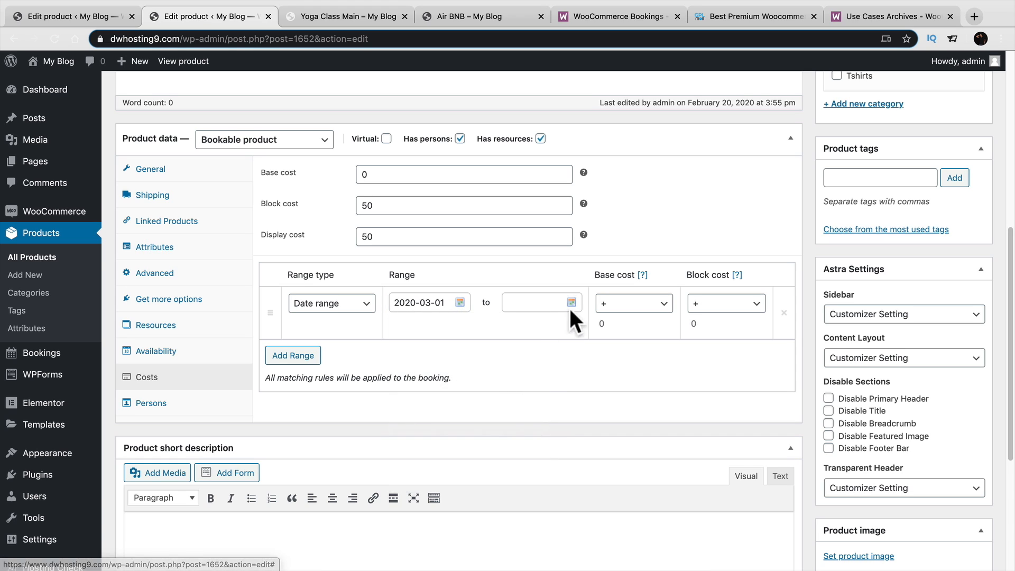
click(569, 306)
click(628, 400)
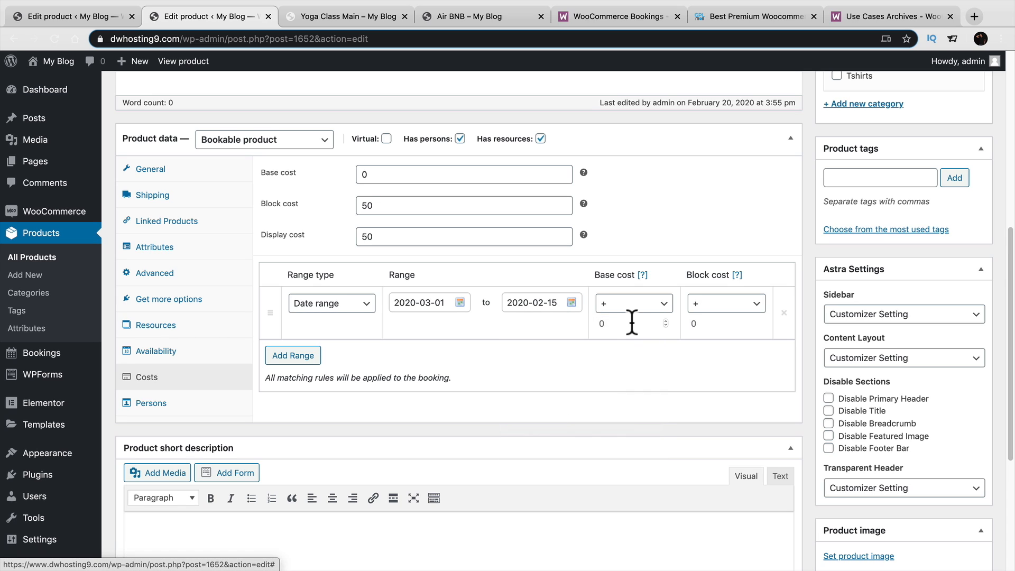
Step: Look through the trial range's base cost operators and add 20 to its block cost
click(654, 306)
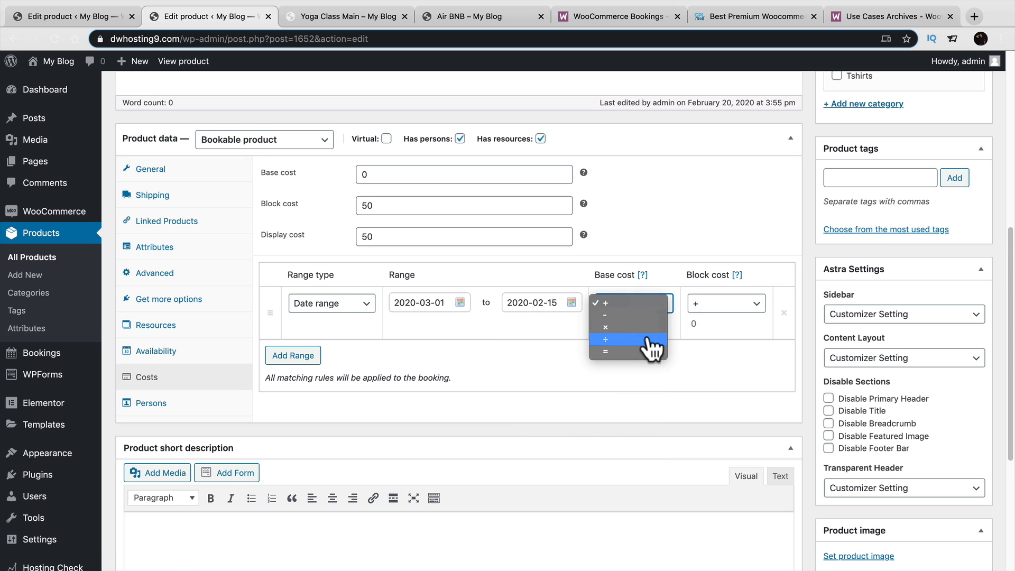
click(644, 307)
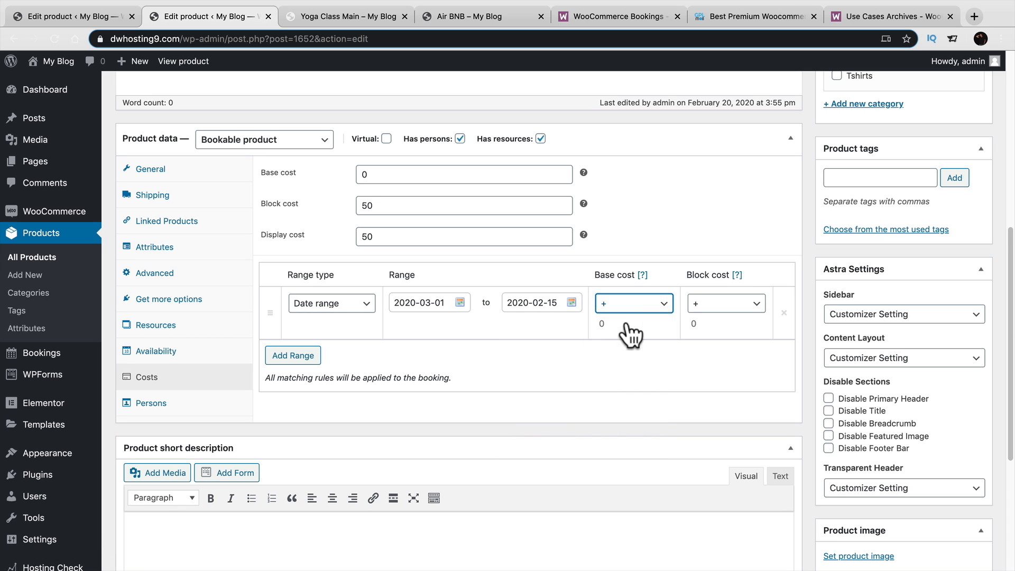
click(627, 324)
text(200)
key(BackSpace)
key(BackSpace)
key(BackSpace)
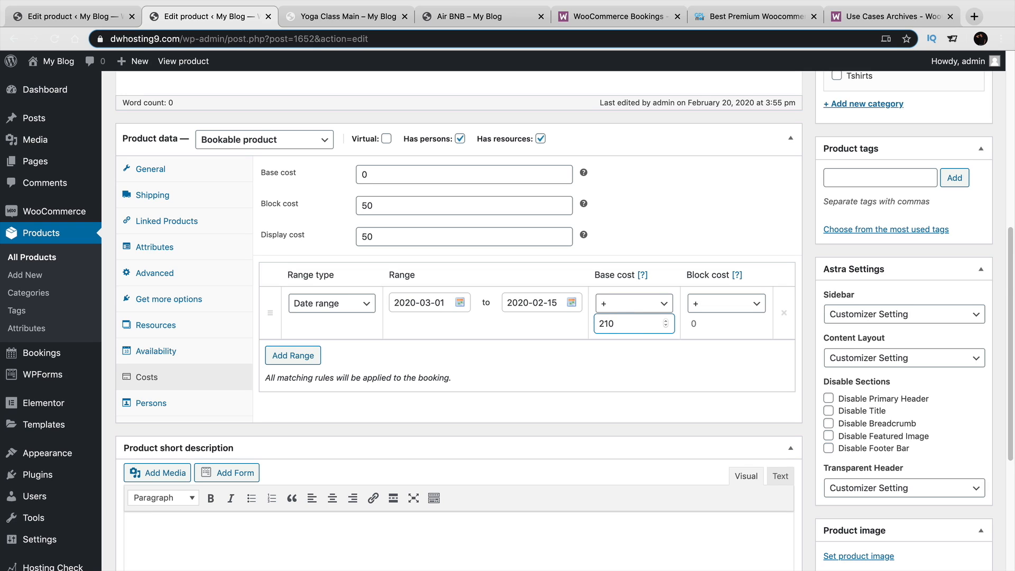
click(709, 321)
text(20)
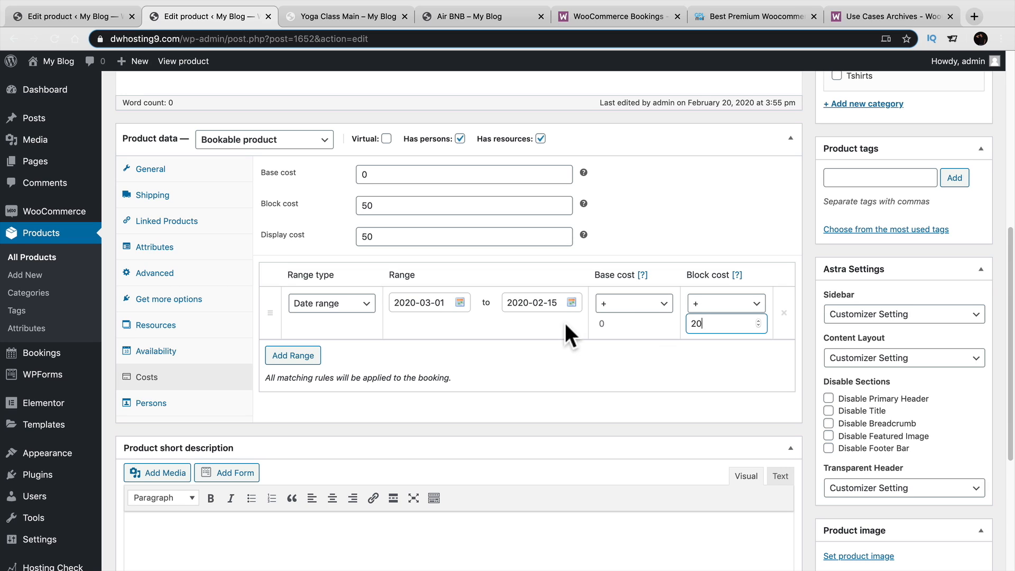
Step: Change the trial cost range's end date to 2020-03-15, and remove the range
click(544, 304)
click(571, 304)
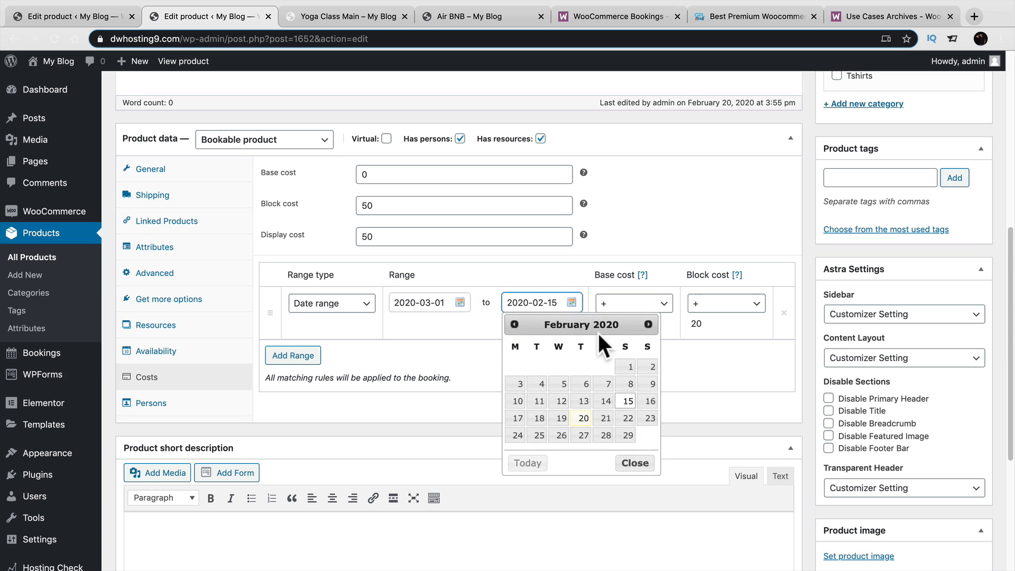
click(648, 324)
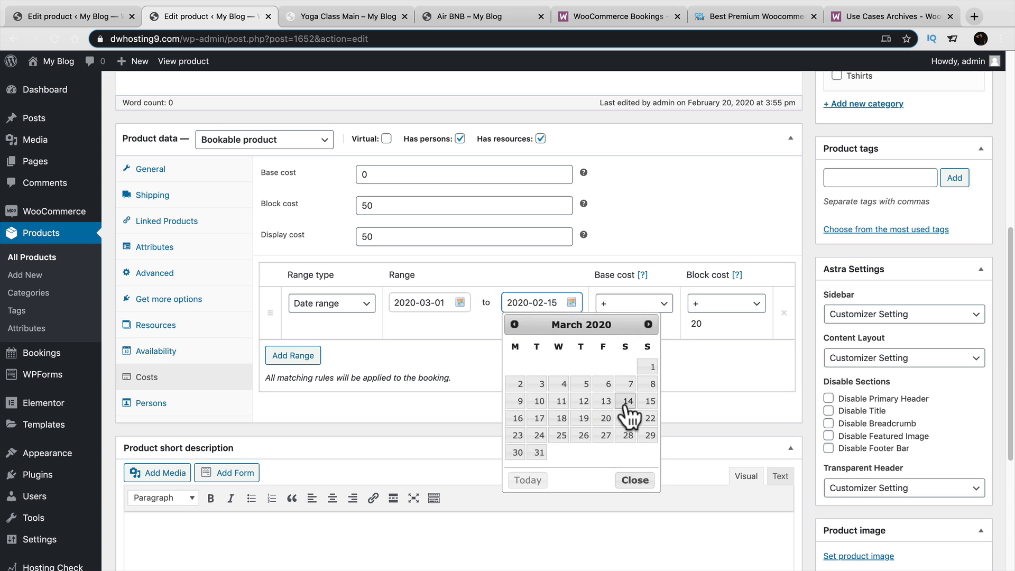
click(650, 402)
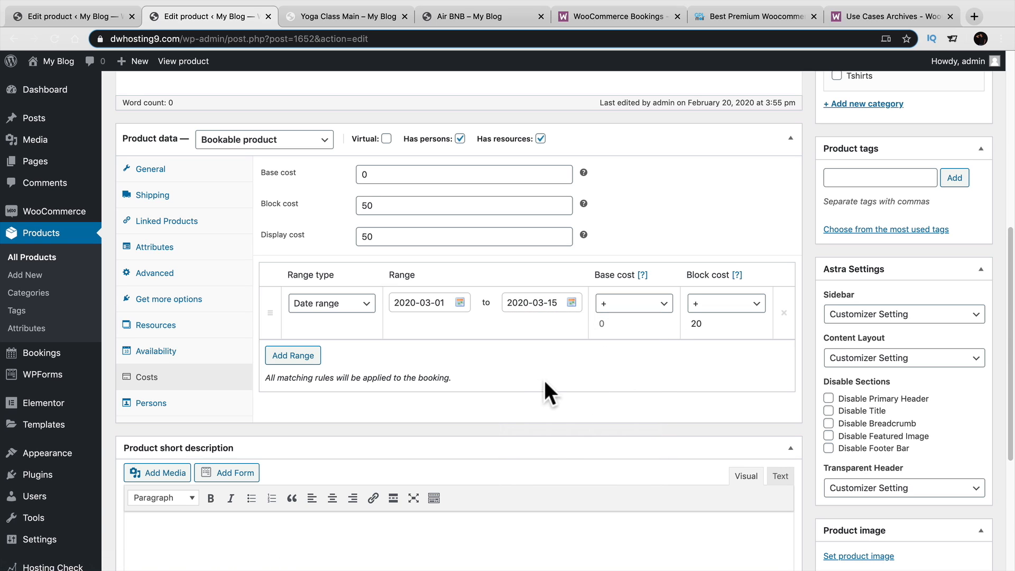
click(788, 331)
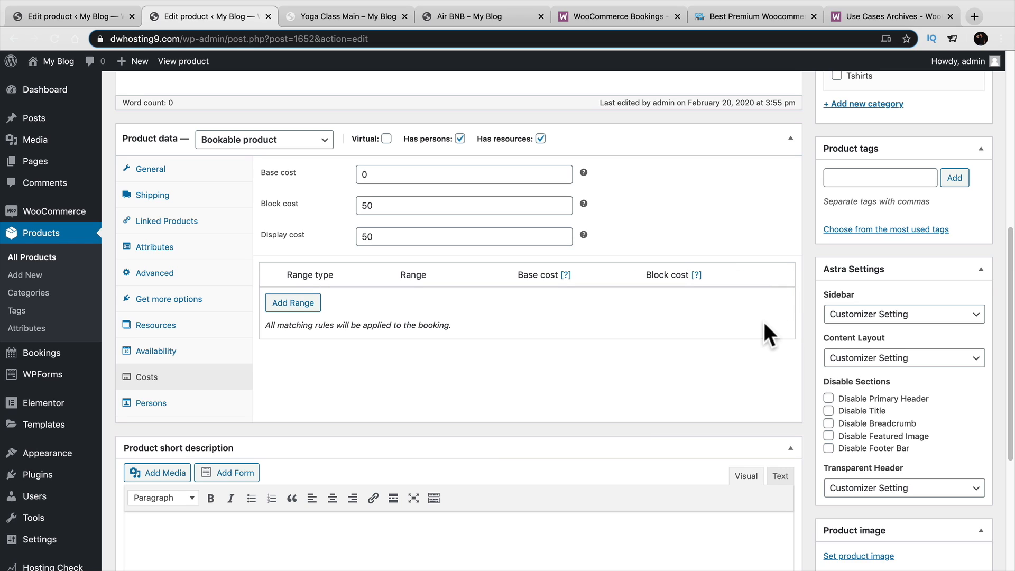
Step: Set the hotel product's maximum persons to 4 and enable person types
click(195, 406)
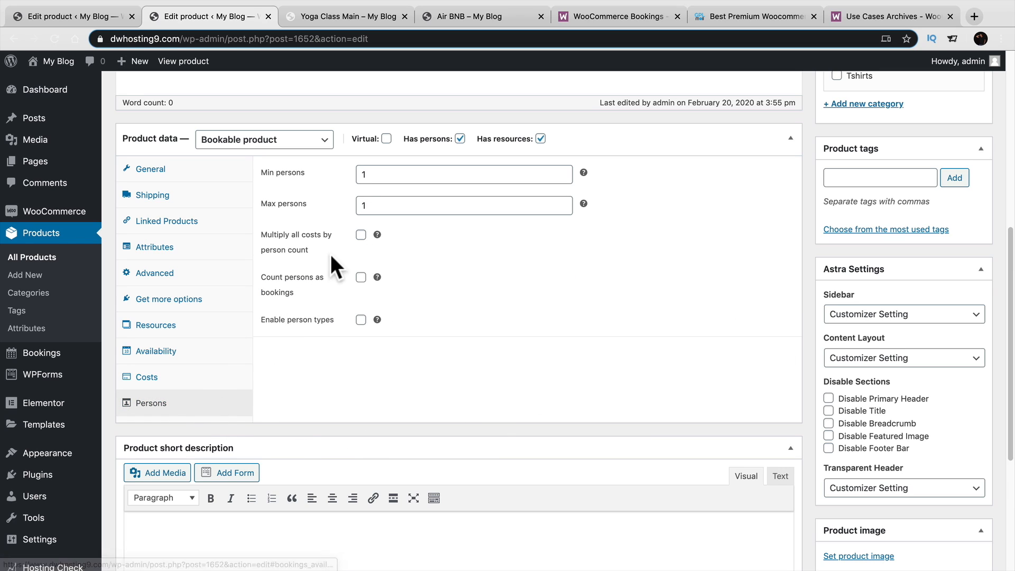
double_click(357, 175)
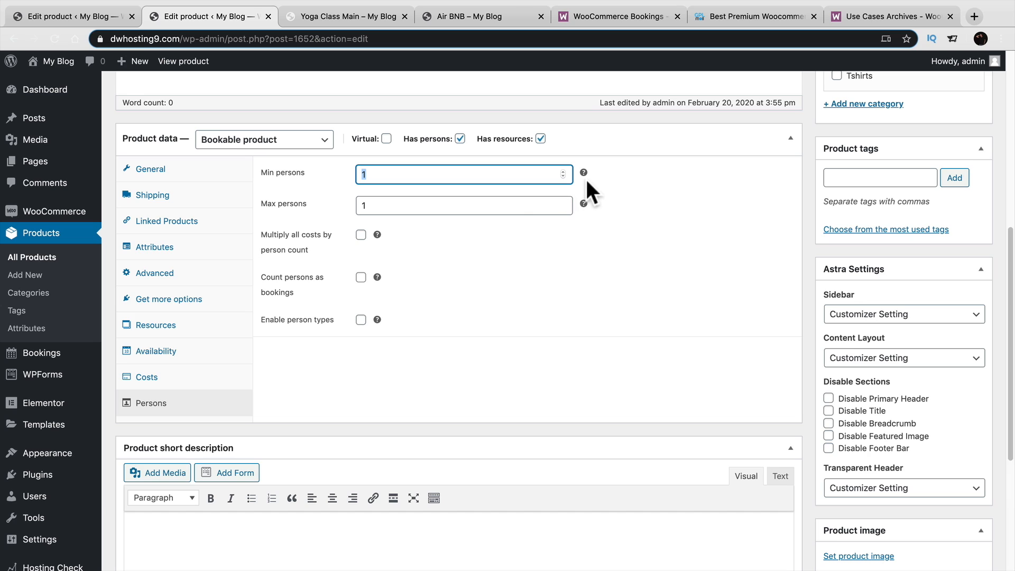
mouse_move(584, 173)
mouse_move(584, 202)
click(561, 202)
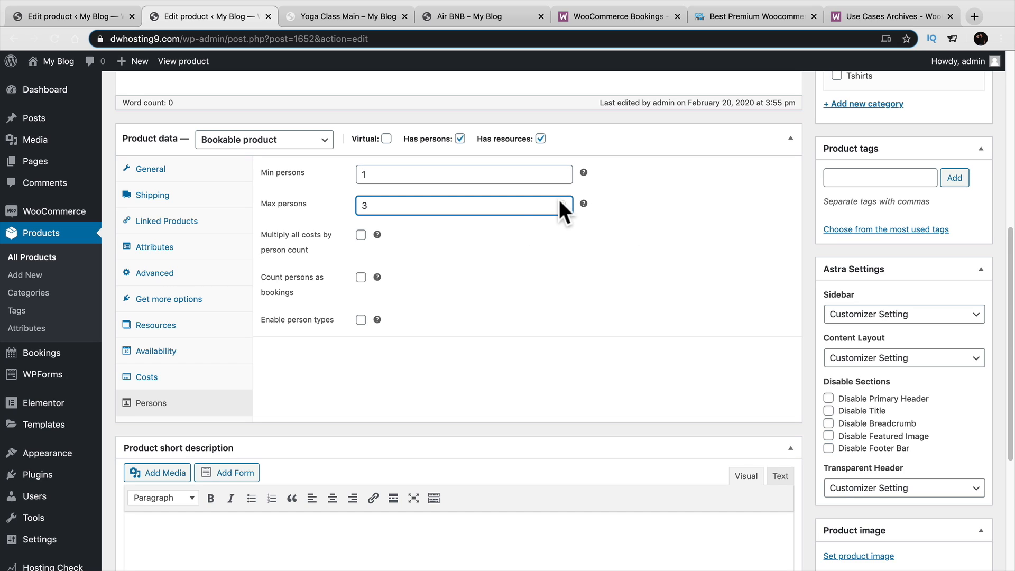
click(563, 203)
click(360, 319)
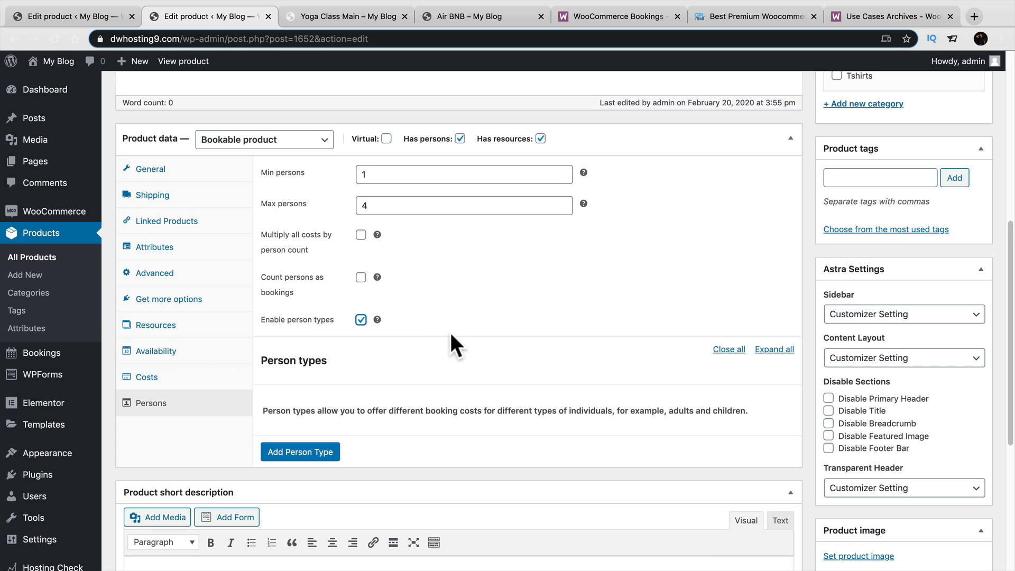
scroll(423, 399, down, 2)
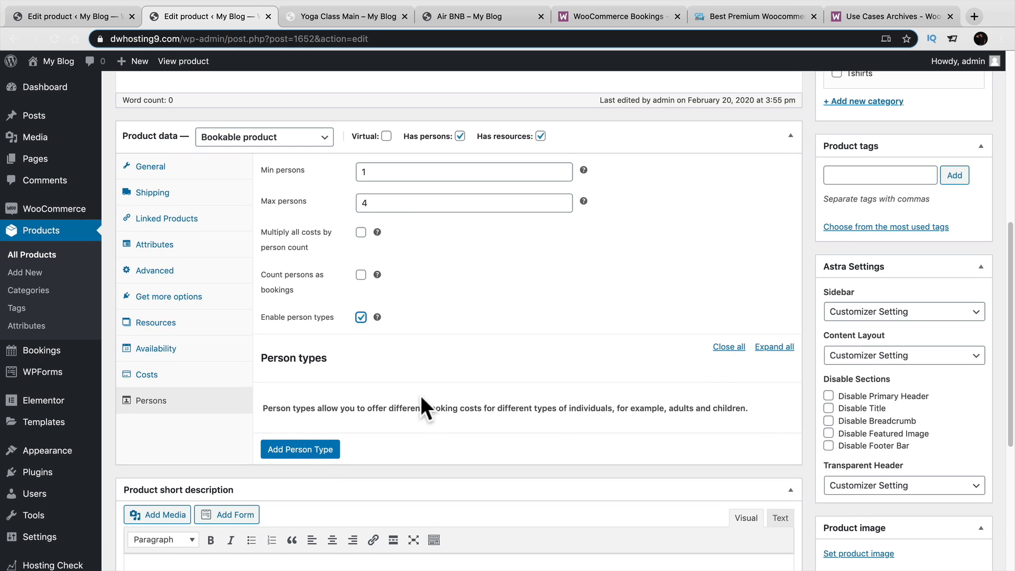
Step: Add a person type named Adults to the hotel product
click(325, 417)
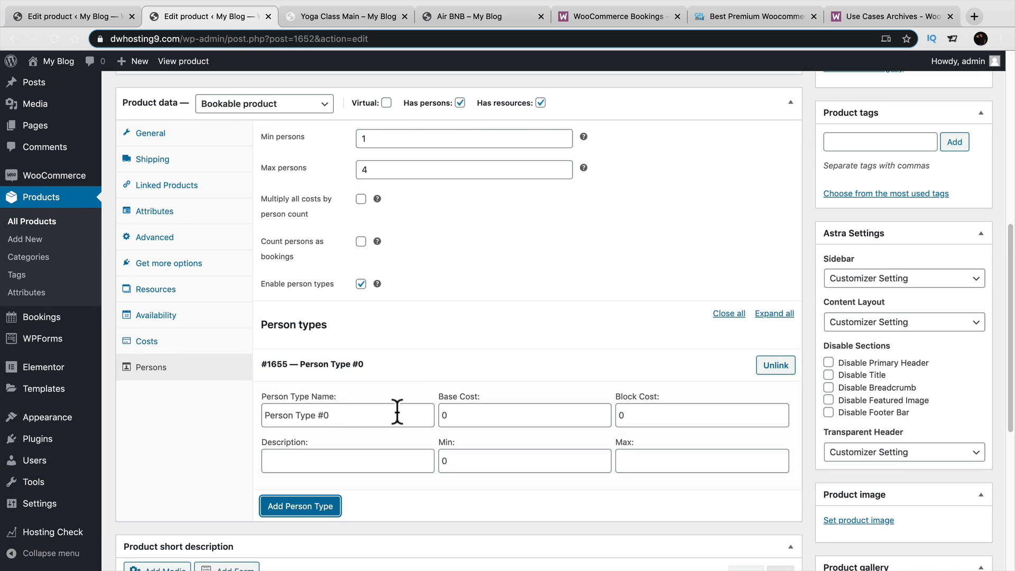
click(402, 412)
triple_click(391, 417)
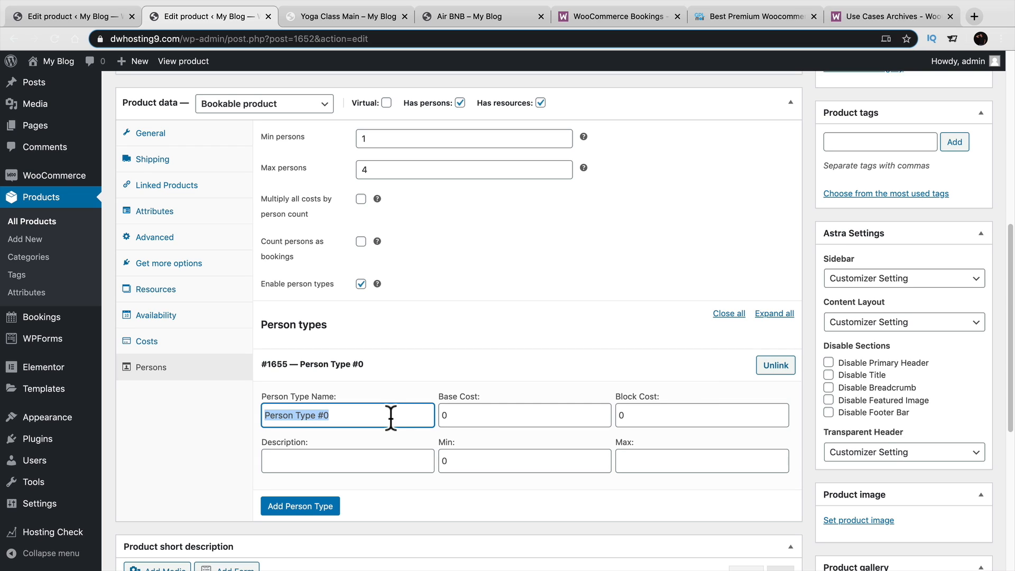
text(Adults)
key(Tab)
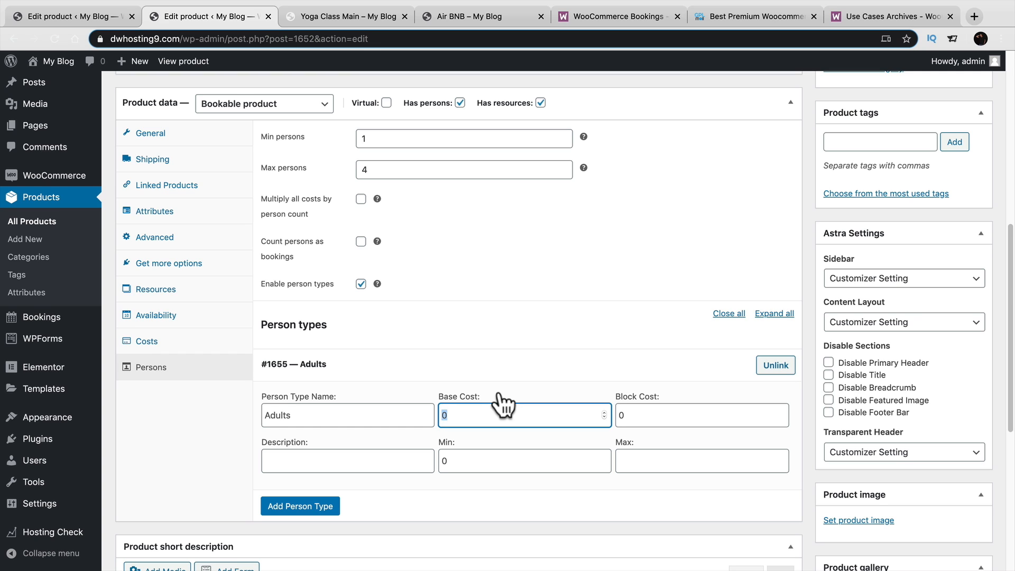
Step: Set the Adults person type's block cost to 10 and clear its minimum
click(502, 14)
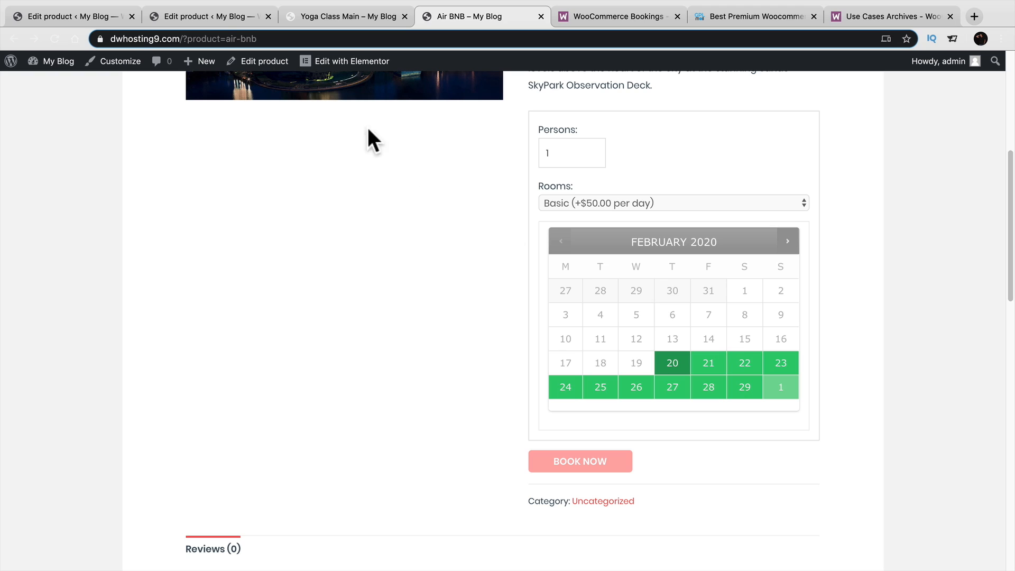
click(213, 16)
key(Tab)
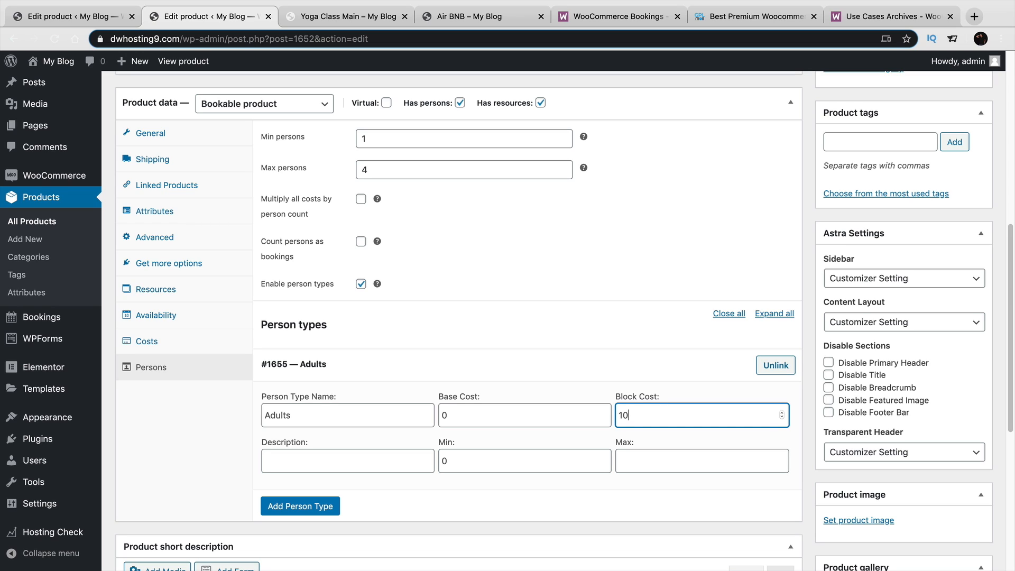
key(Tab)
click(481, 461)
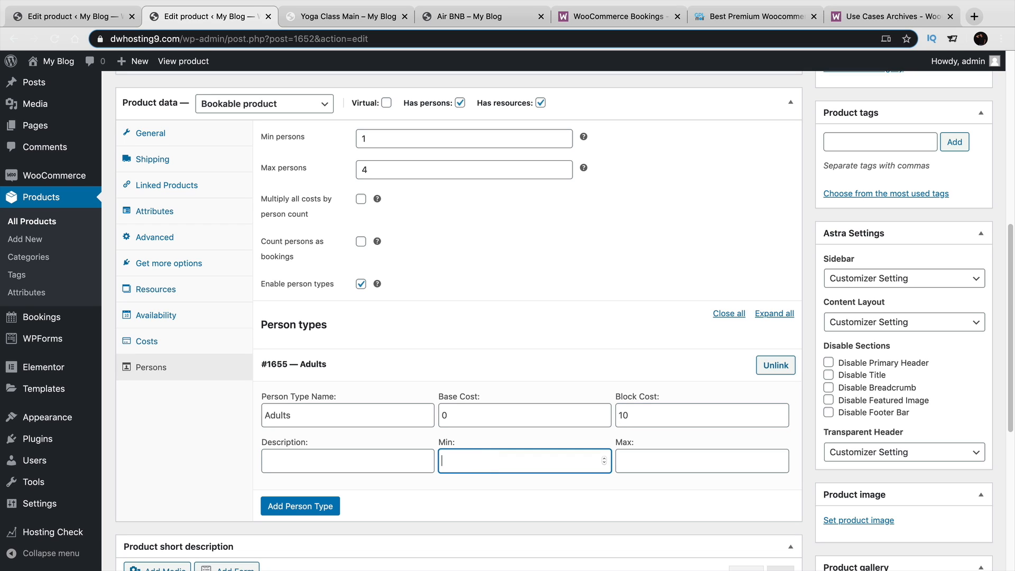
click(251, 430)
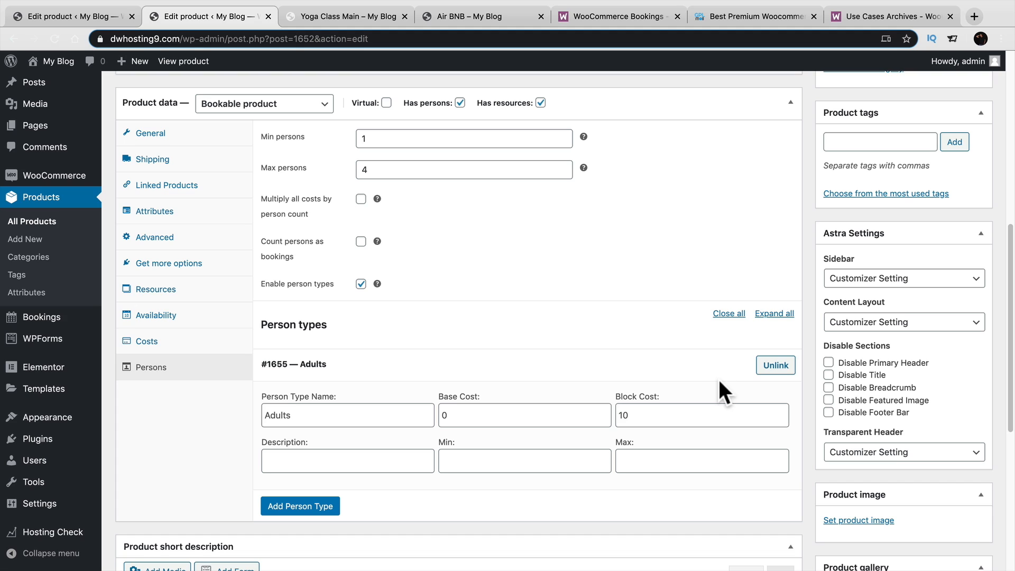
click(746, 365)
Step: Add a second person type named Child, keeping its costs at 0 and clearing its minimum
click(312, 403)
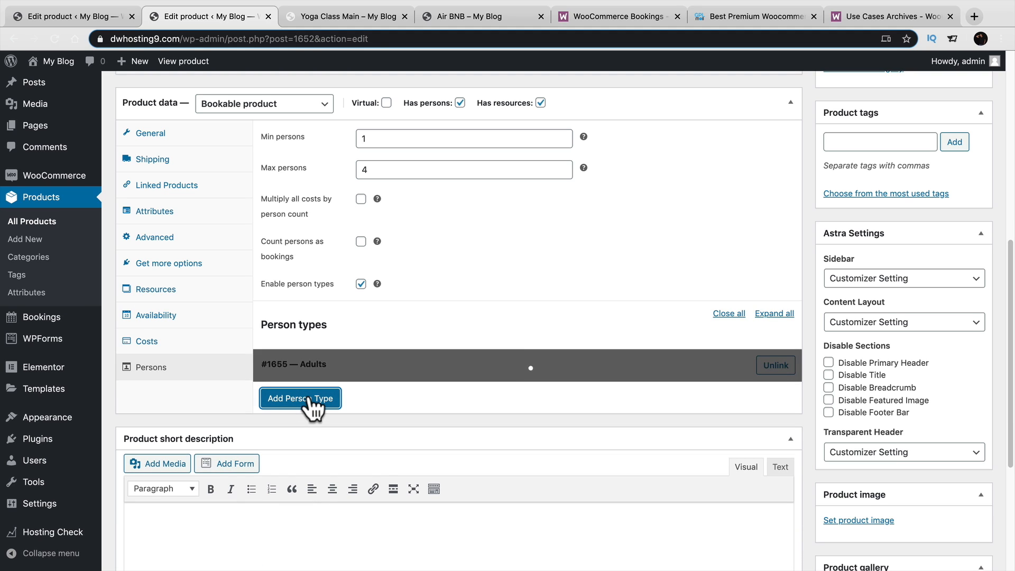
triple_click(336, 447)
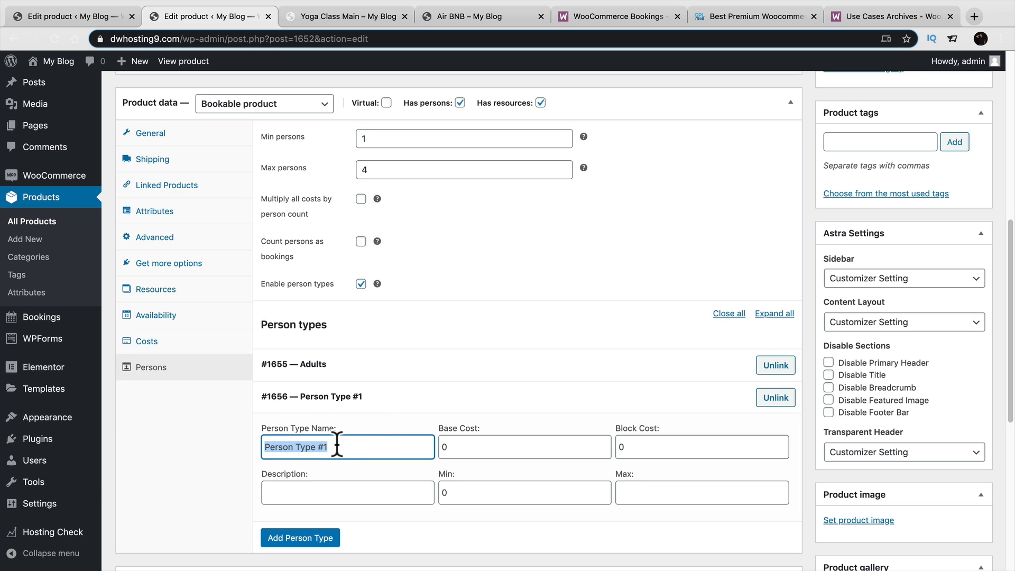
text(Child)
key(Tab)
key(Tab)
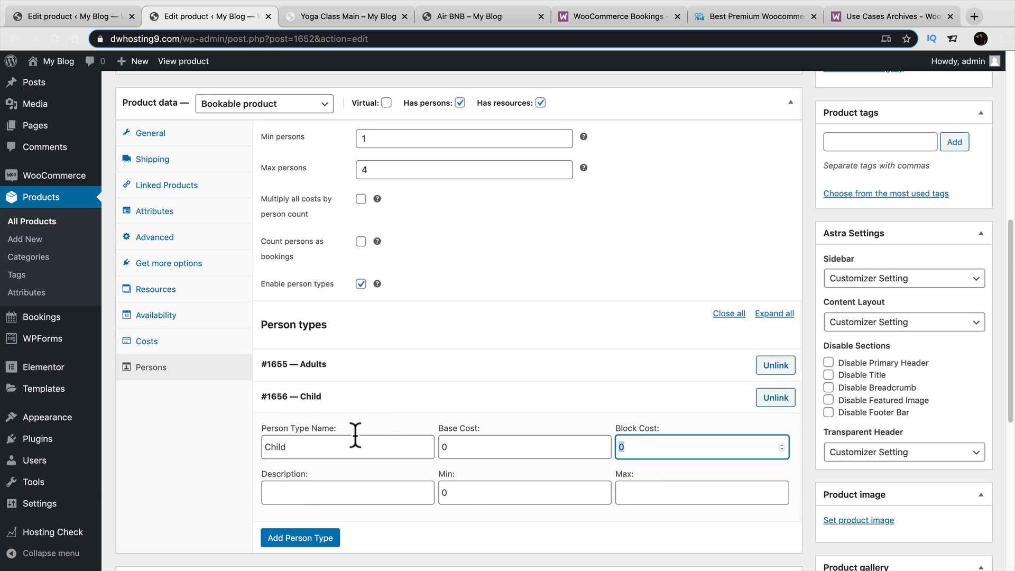
click(479, 493)
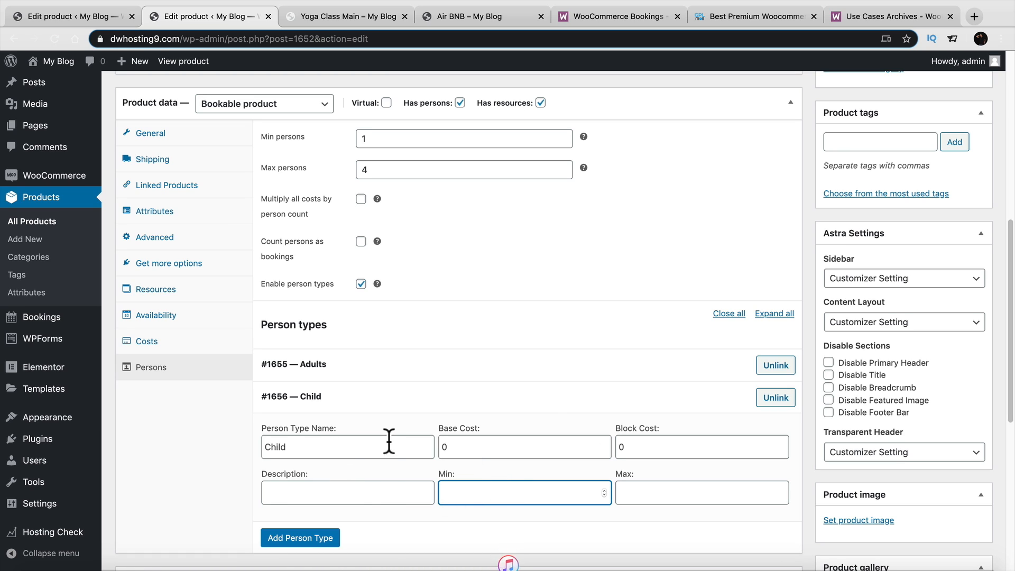
click(742, 370)
click(744, 371)
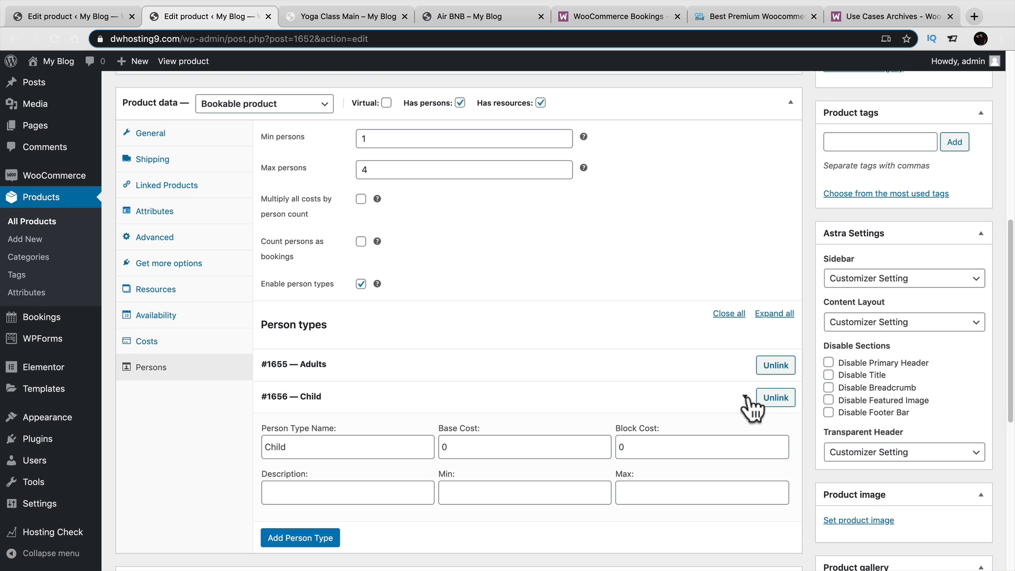
Step: Set exterior.jpg from the media library as the product image
scroll(809, 445, down, 1)
click(853, 495)
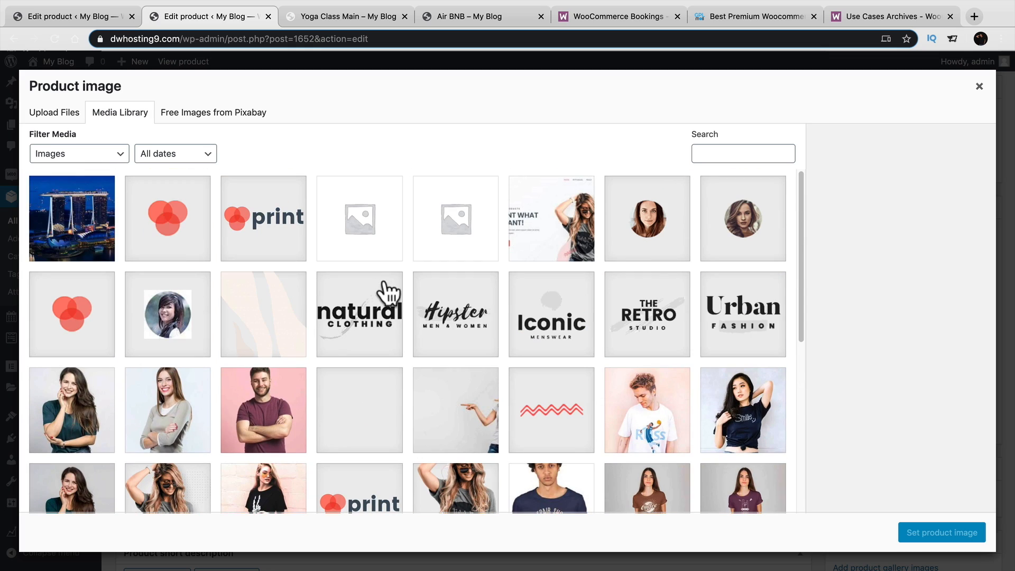
click(78, 217)
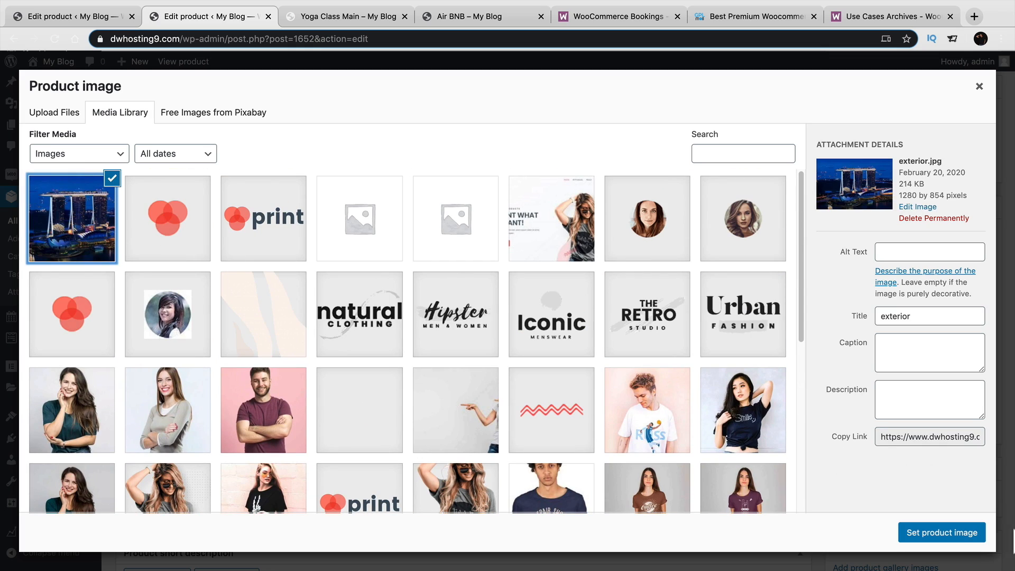
click(967, 535)
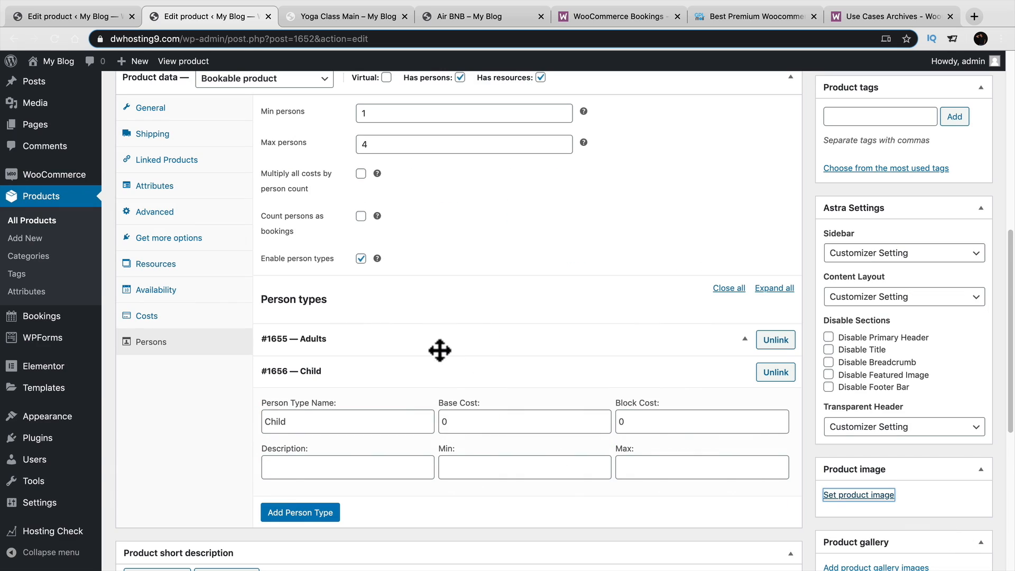
Step: Review the hotel product's costs, availability, resources and general booking settings
click(748, 380)
click(162, 318)
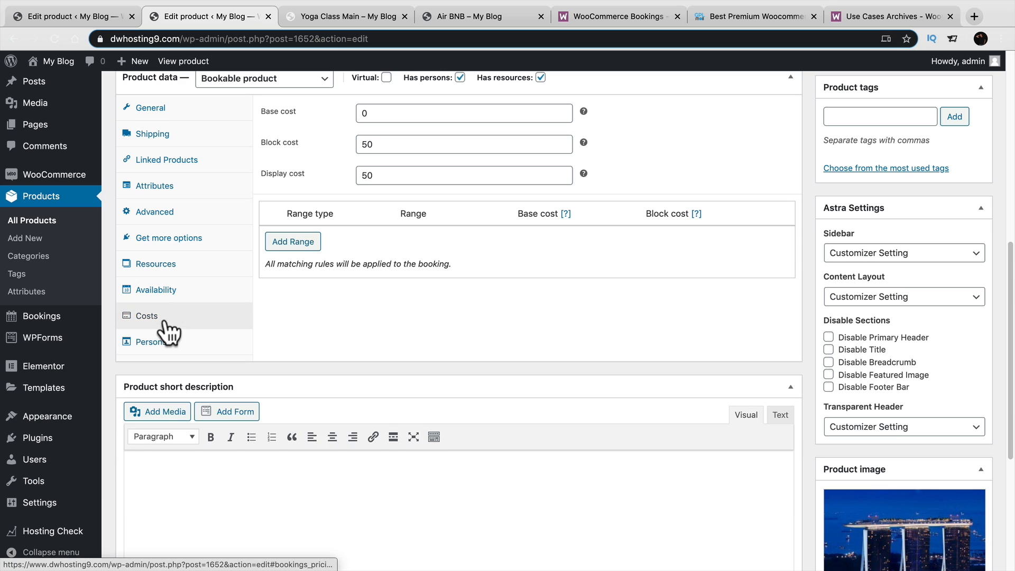
scroll(168, 327, up, 3)
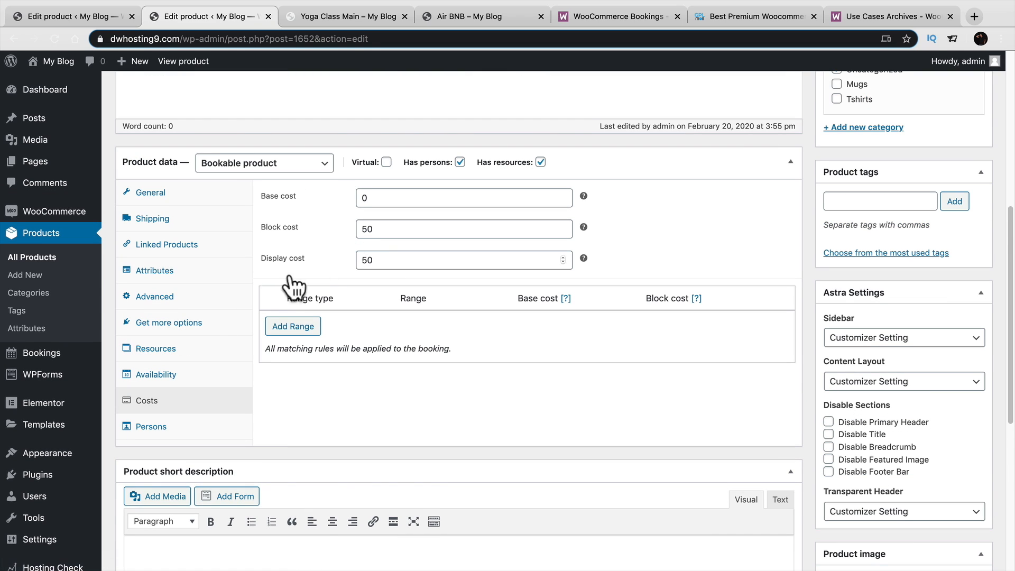
click(172, 374)
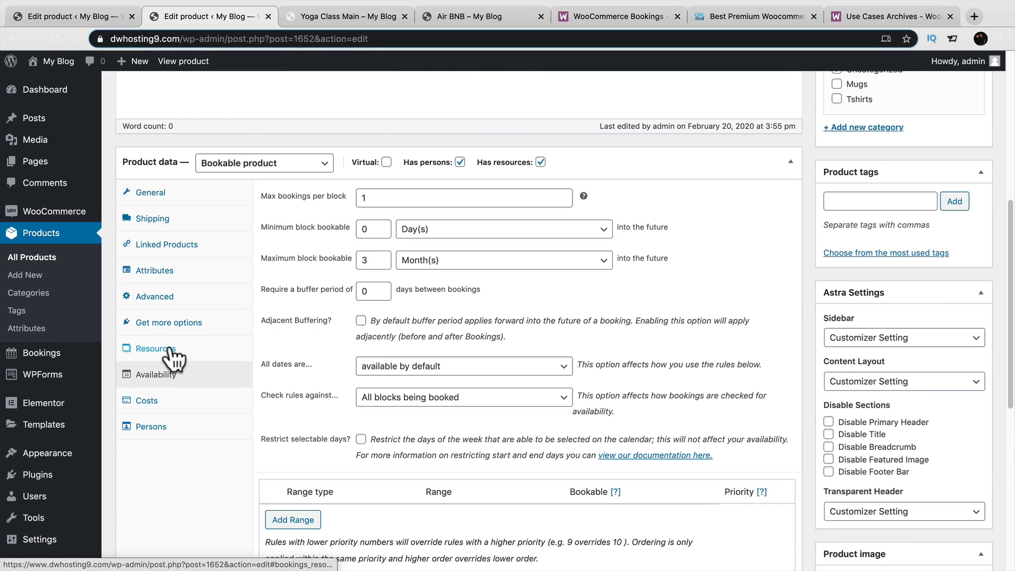
click(162, 349)
click(675, 408)
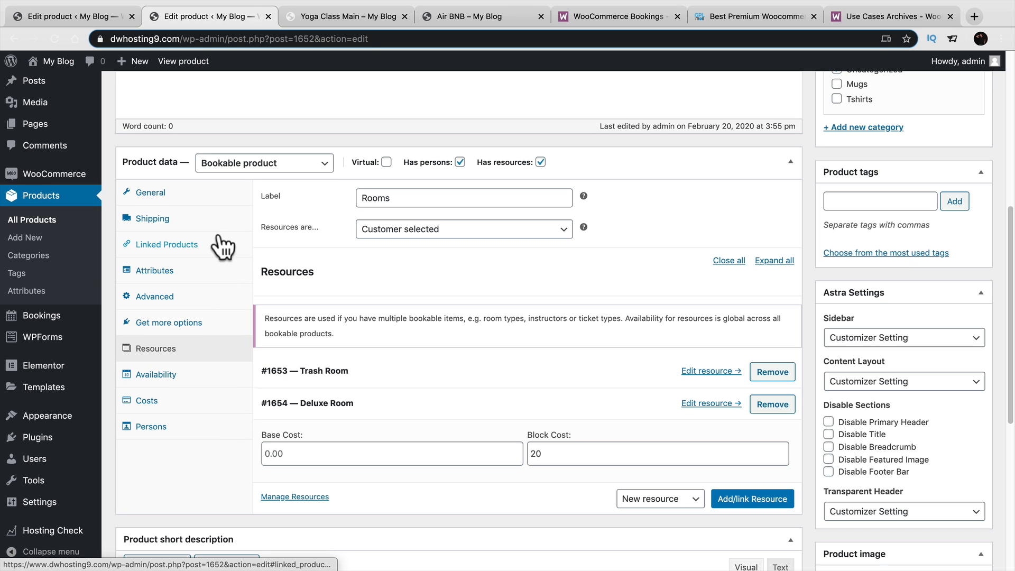
click(220, 204)
scroll(555, 391, up, 1)
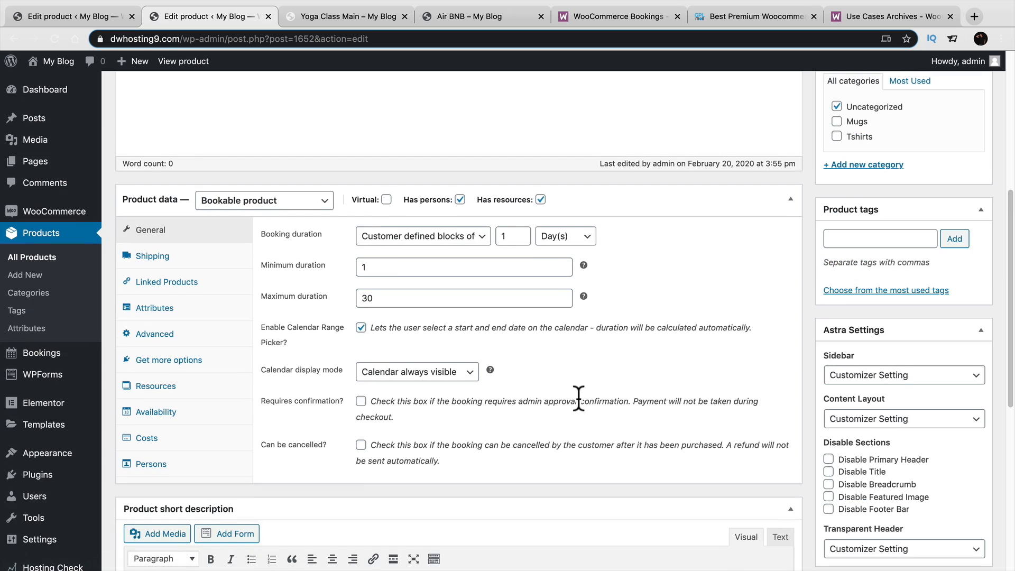
Step: Update the hotel product and open its store page at the booking form
scroll(578, 398, up, 3)
scroll(625, 407, up, 8)
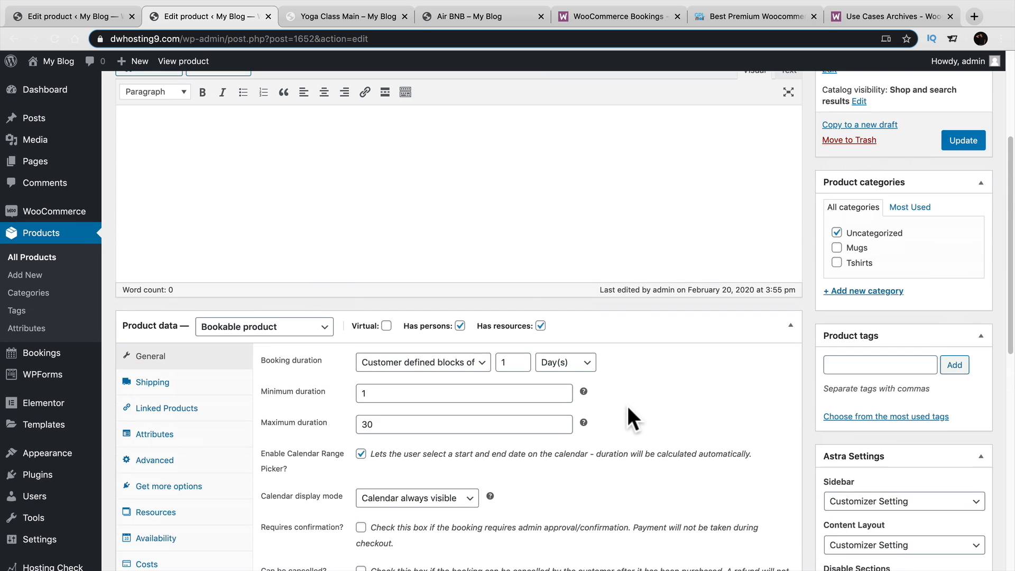
click(971, 336)
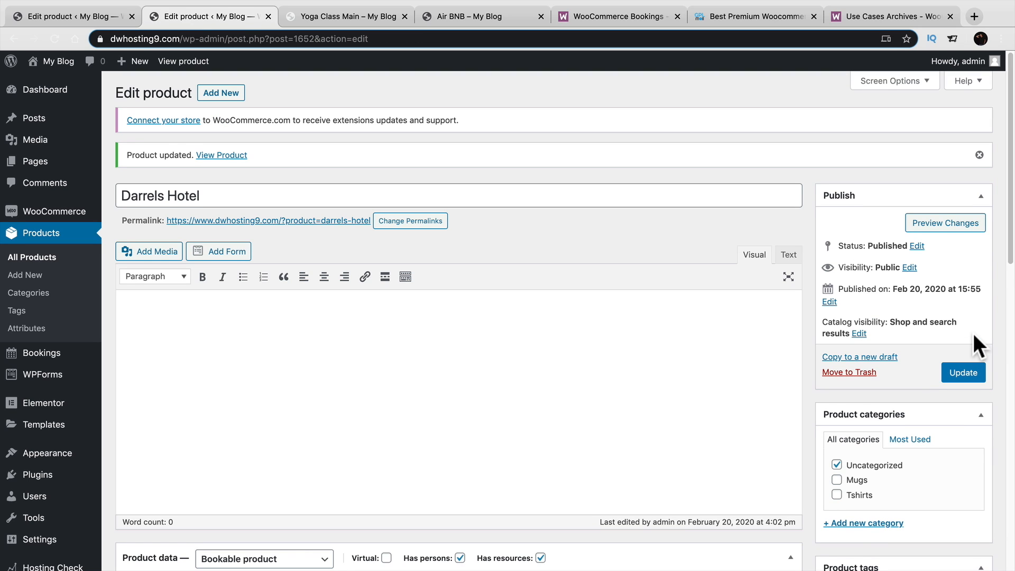
click(194, 62)
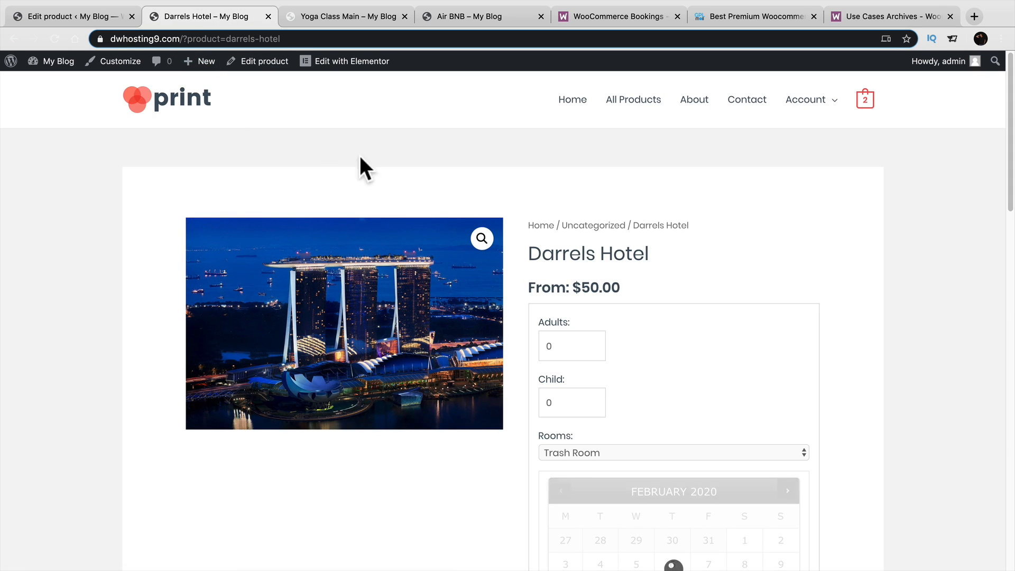
scroll(480, 196, down, 2)
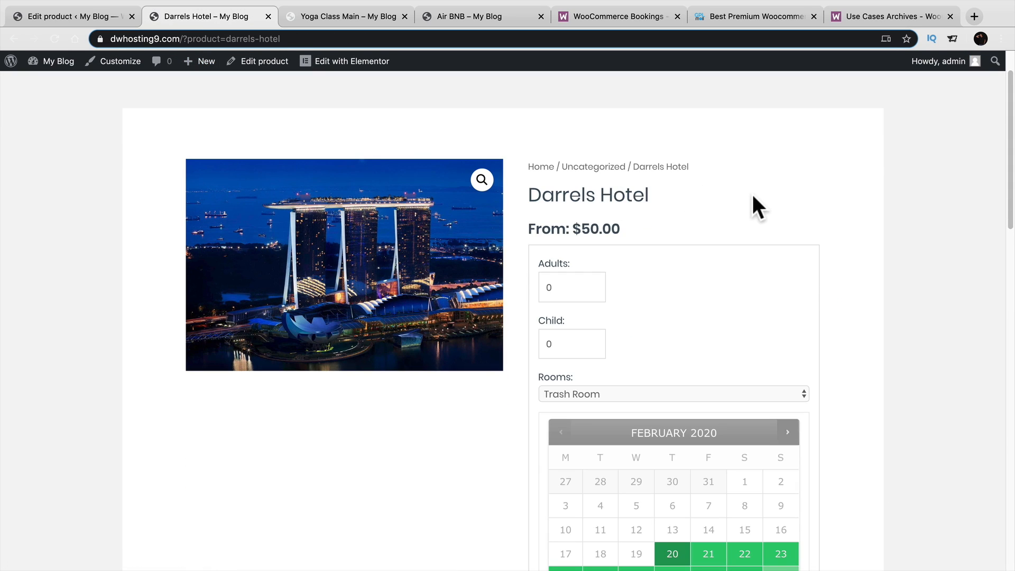
scroll(709, 307, down, 2)
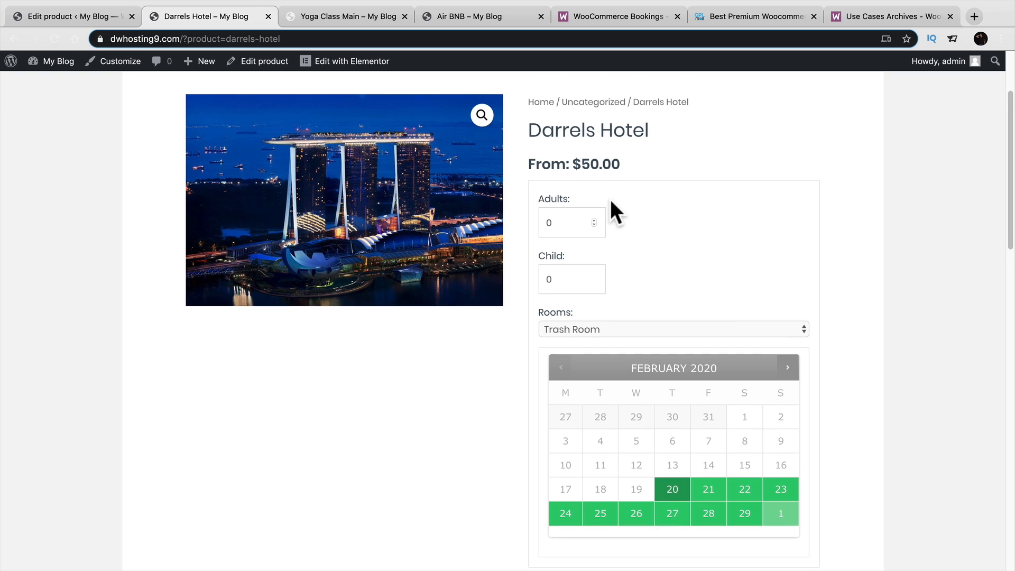
scroll(614, 198, down, 2)
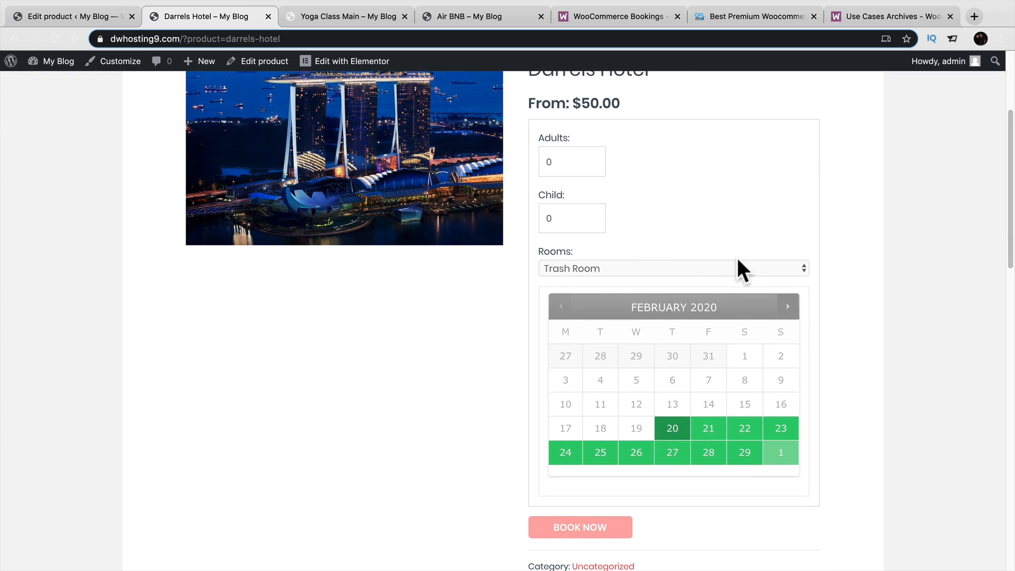
Step: Fill in a trial booking for 1 adult in the Trash Room from February 24 to 27, 2020
click(594, 159)
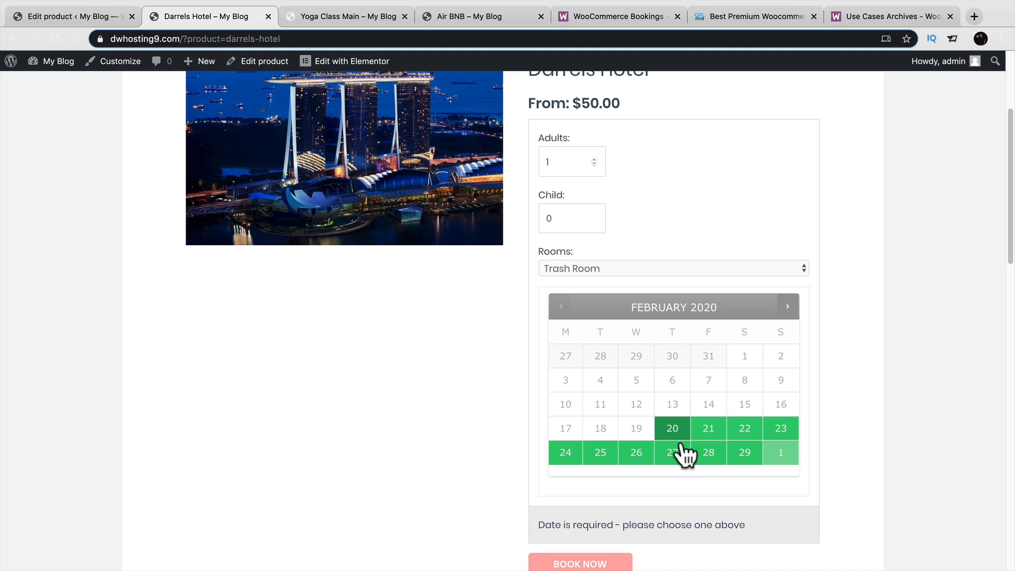
click(574, 456)
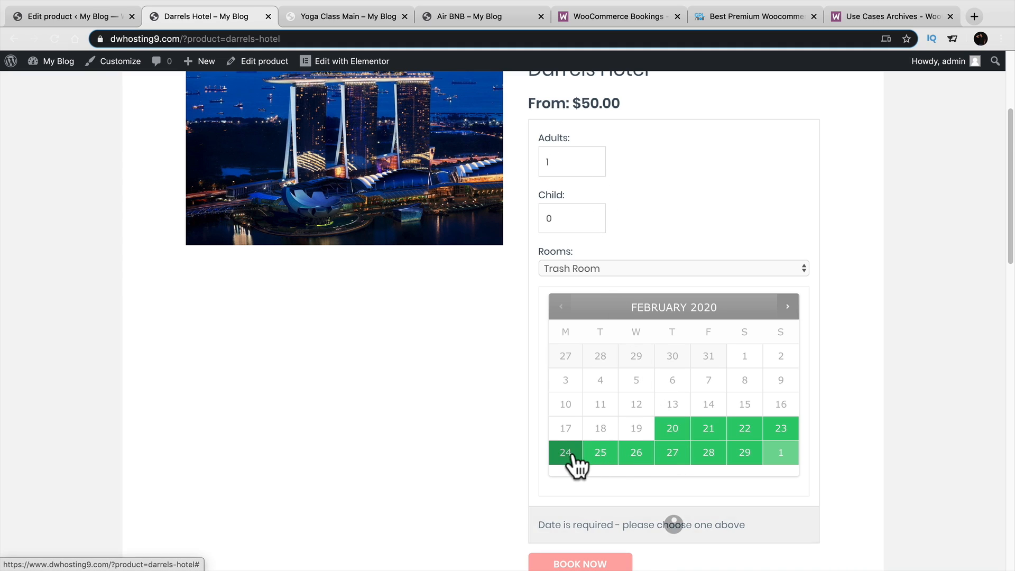
click(672, 453)
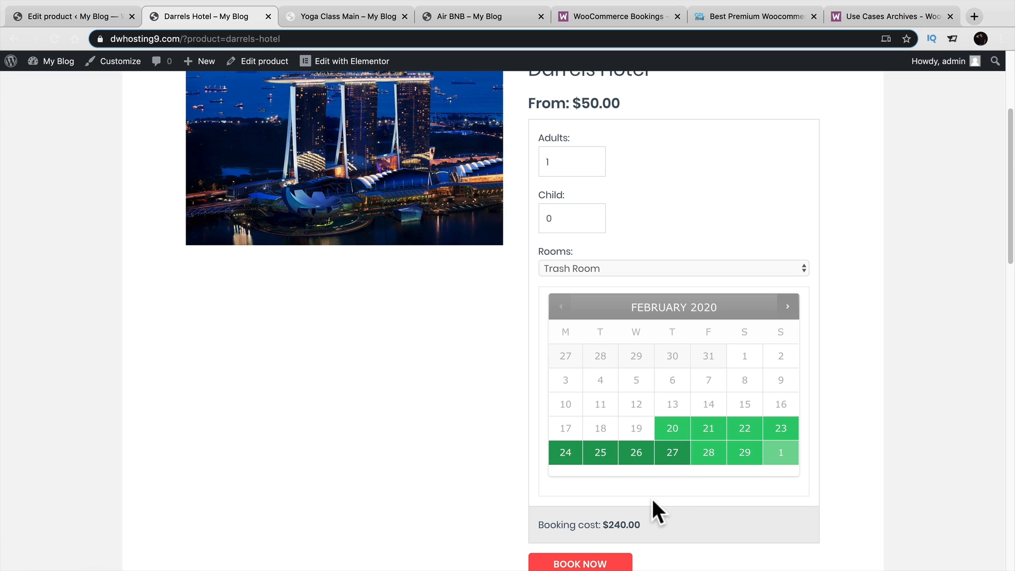
Step: Change the trial booking to 2 adults and 2 children in the Deluxe Room
double_click(595, 216)
click(594, 158)
click(590, 264)
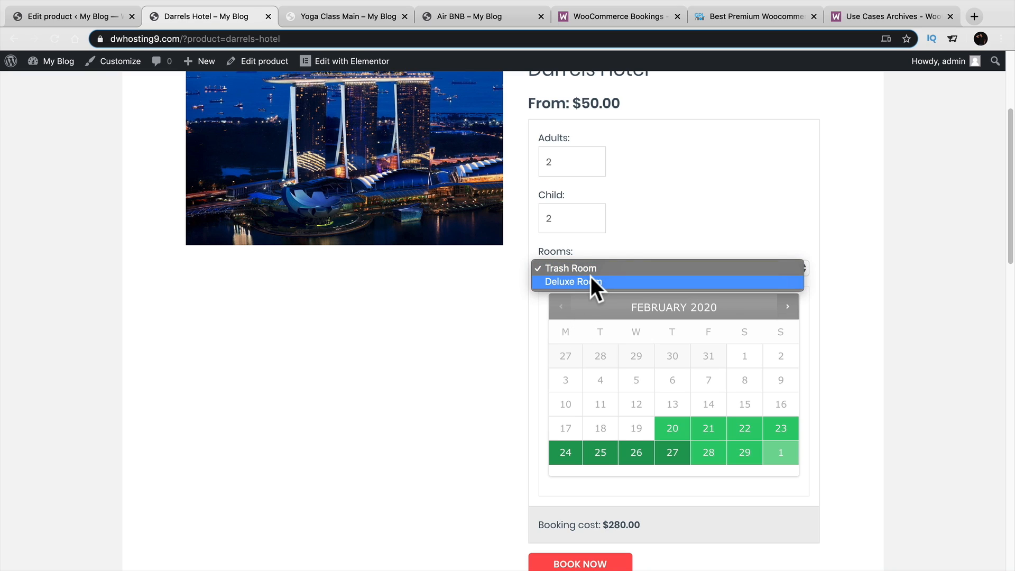
click(591, 280)
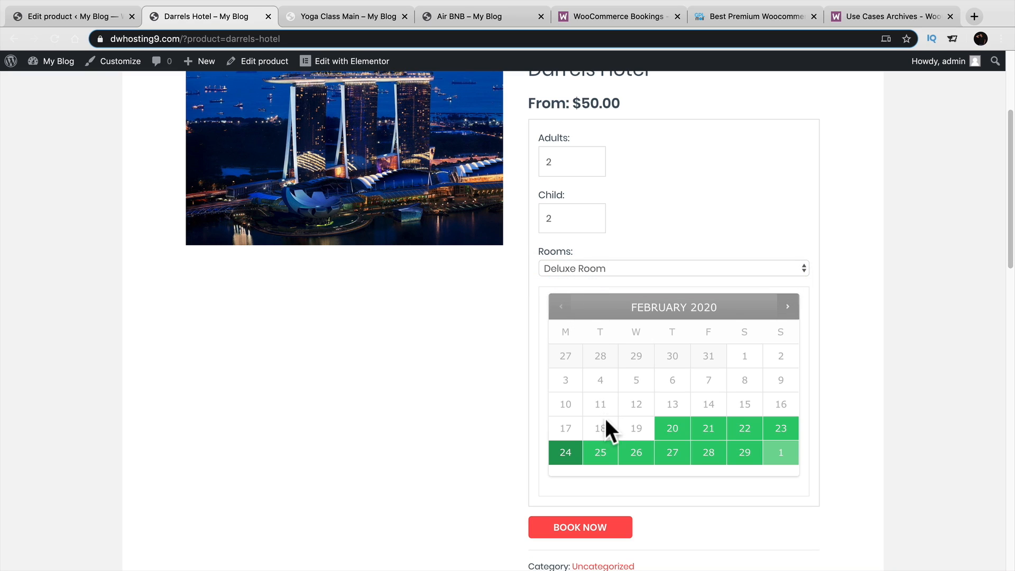
Step: Select February 20 to 23 for the Deluxe Room with 1 adult, and highlight the booking cost
click(672, 431)
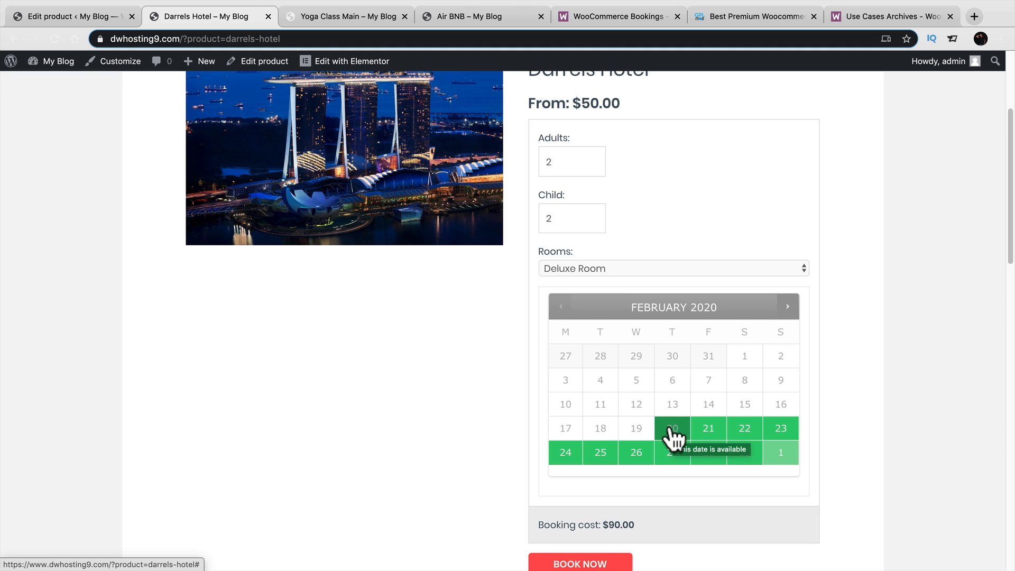
click(595, 163)
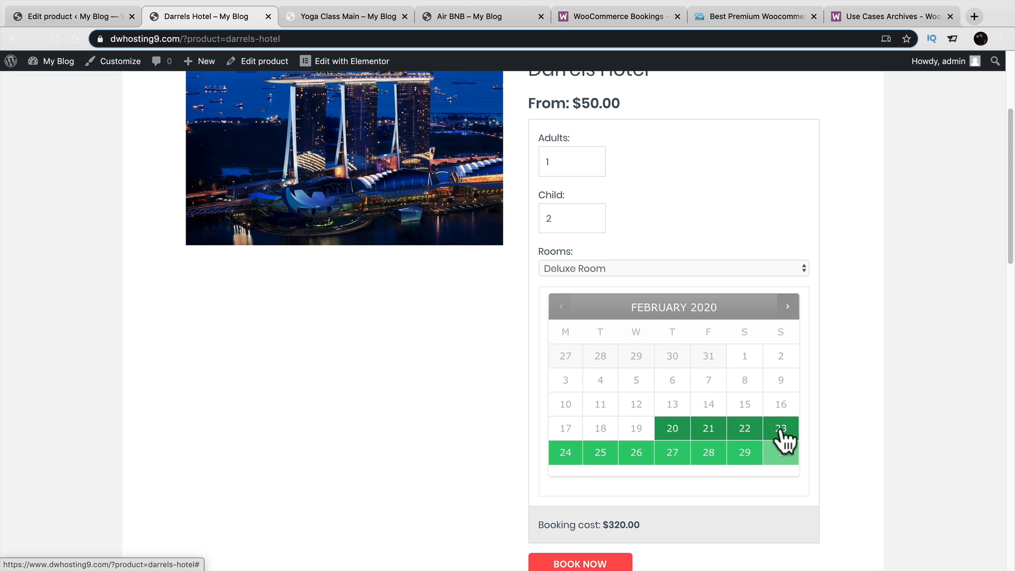
drag(640, 525, 549, 522)
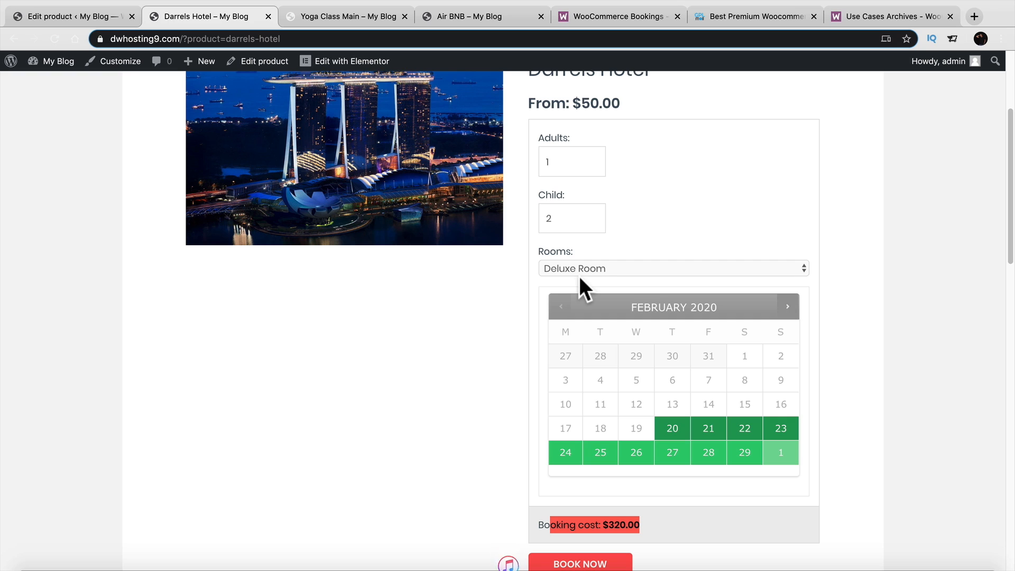
Step: Switch the trial booking's room to Trash Room
click(608, 271)
click(611, 256)
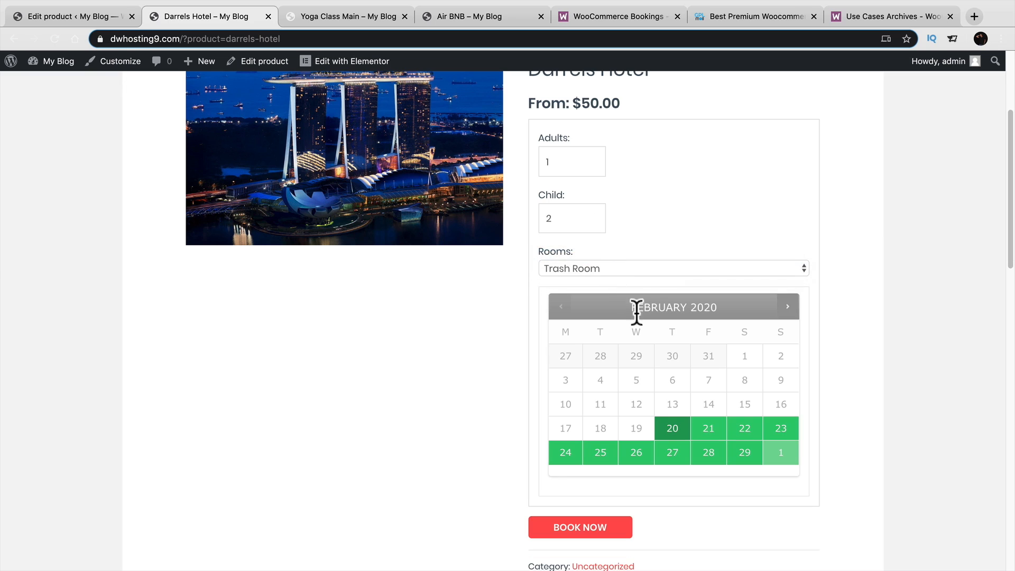
Step: Select February 20 to 23 for the Trash Room and set the trial booking to 4 adults and 4 children
click(672, 439)
click(782, 436)
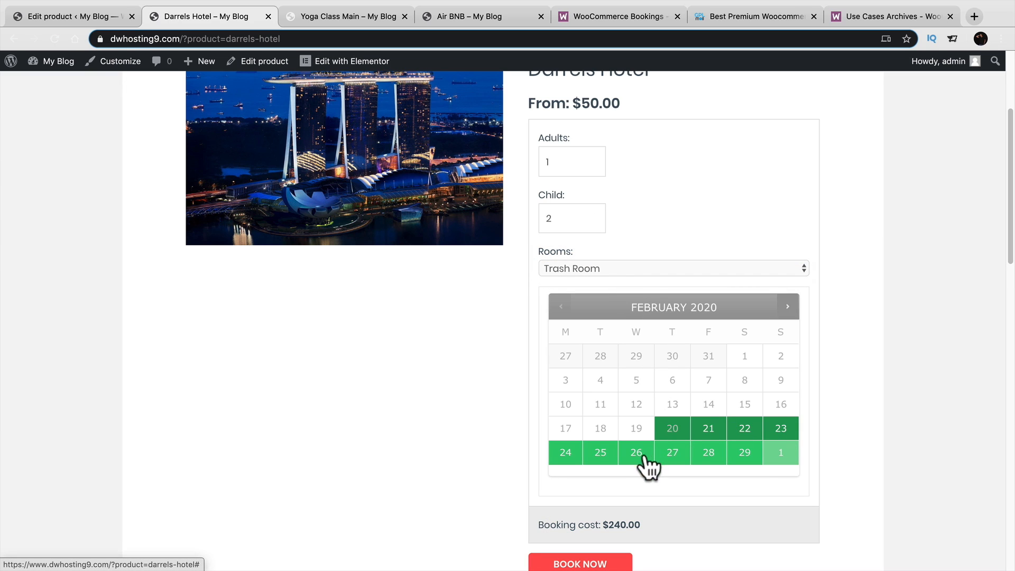
triple_click(594, 159)
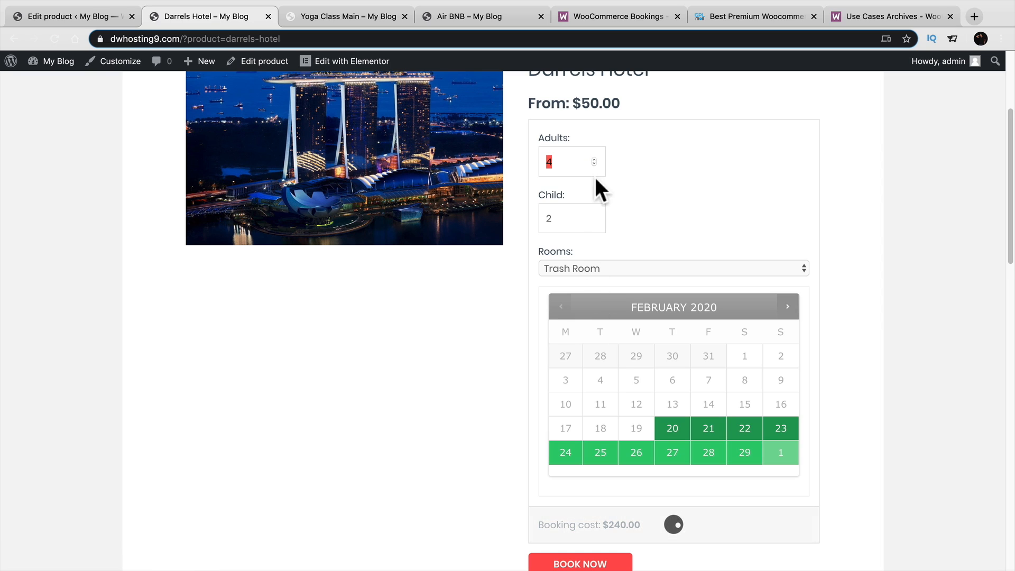
double_click(594, 214)
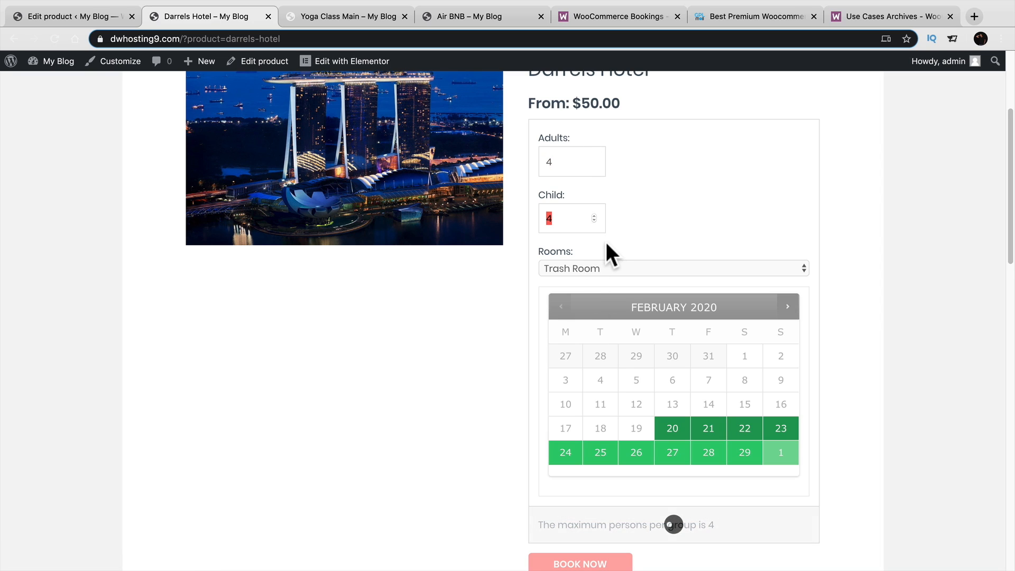
Step: Highlight the group size message below the booking calendar
drag(709, 529, 516, 532)
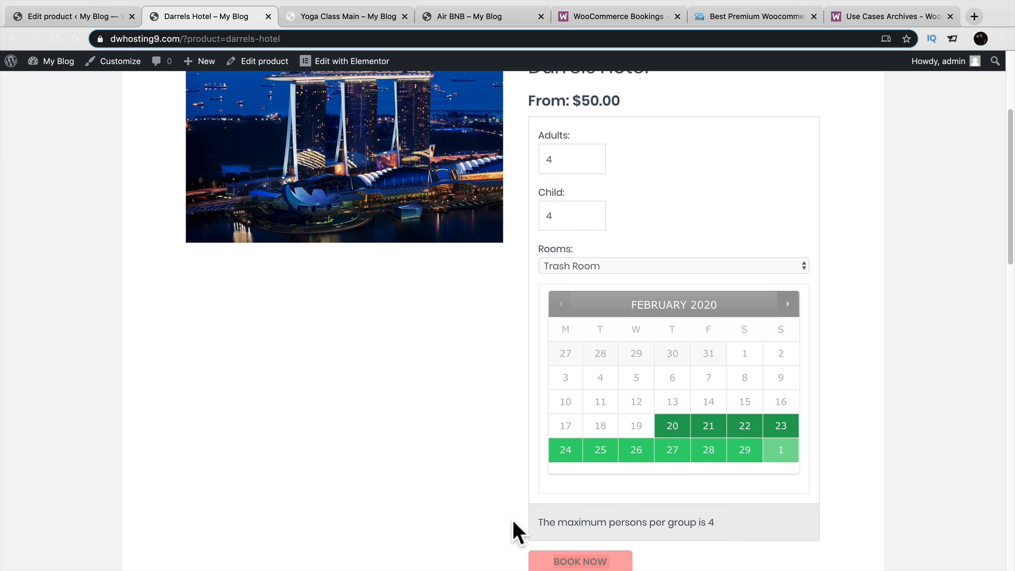
triple_click(551, 521)
click(500, 477)
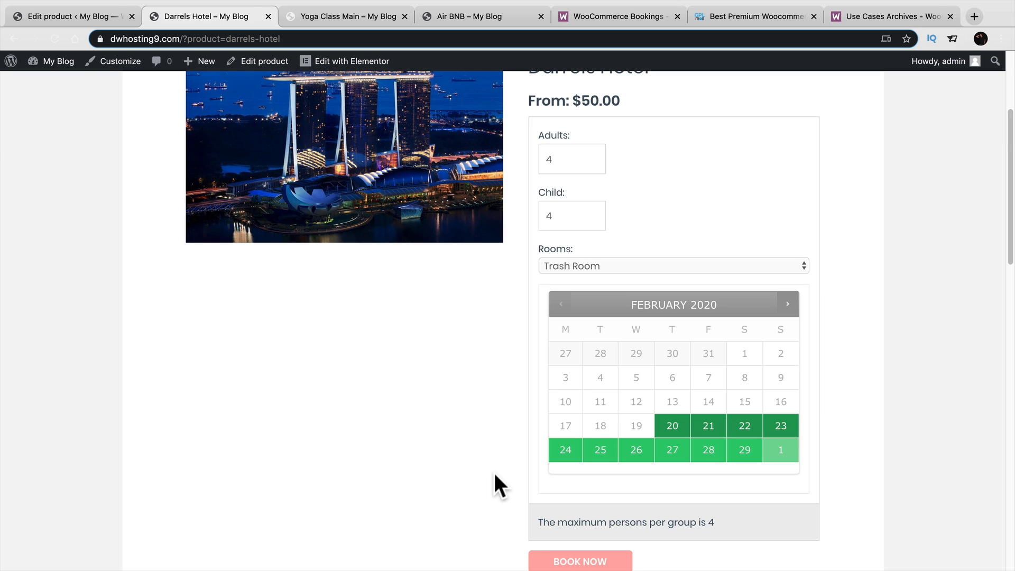
Step: Switch the trial booking's room to Deluxe Room and review the booking form
click(634, 266)
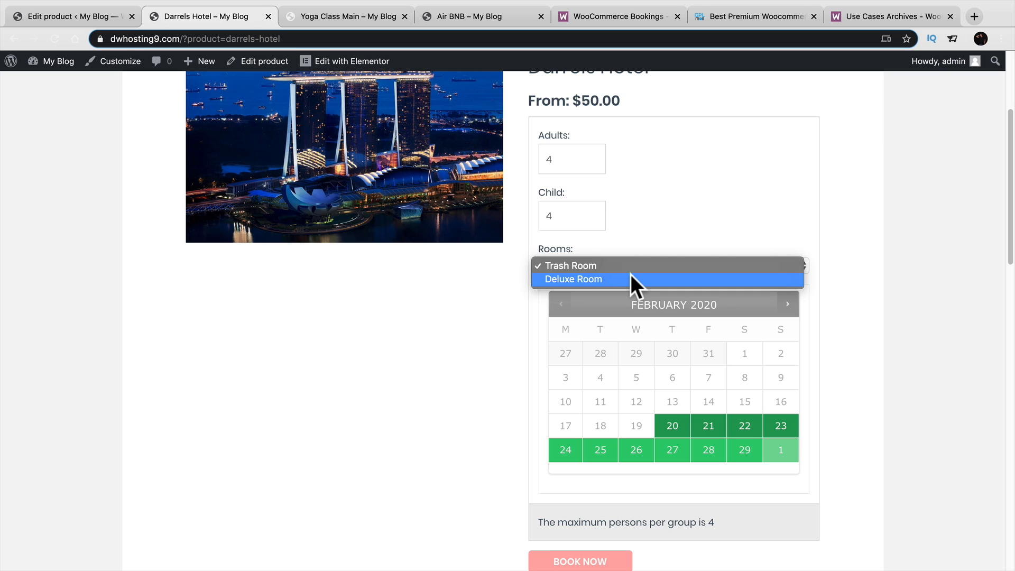
click(630, 279)
scroll(631, 274, down, 4)
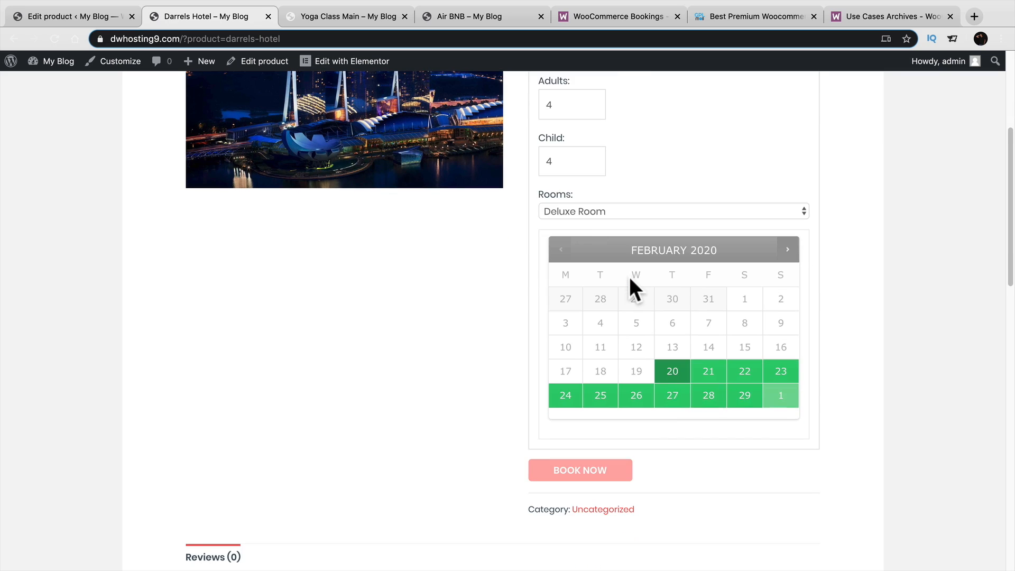
scroll(627, 280, up, 4)
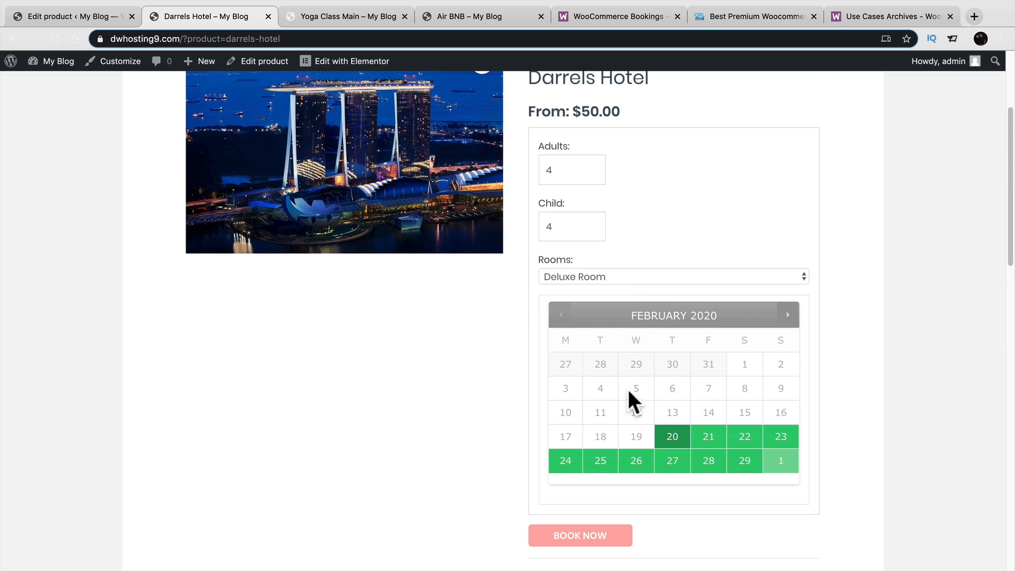
scroll(539, 436, up, 2)
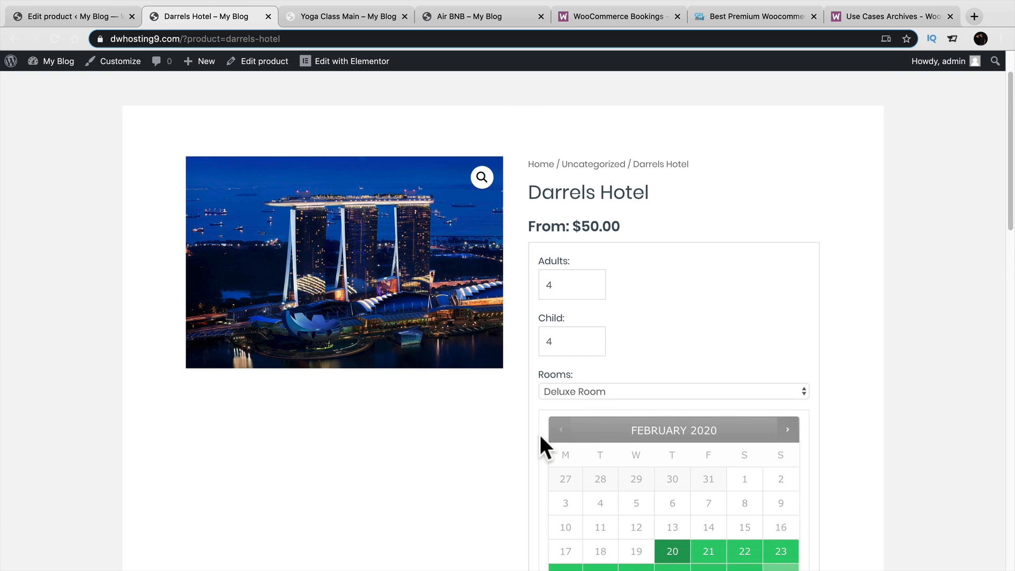
Step: Look through the list of WooCommerce Bookings use cases in the WooCommerce documentation
scroll(539, 437, down, 1)
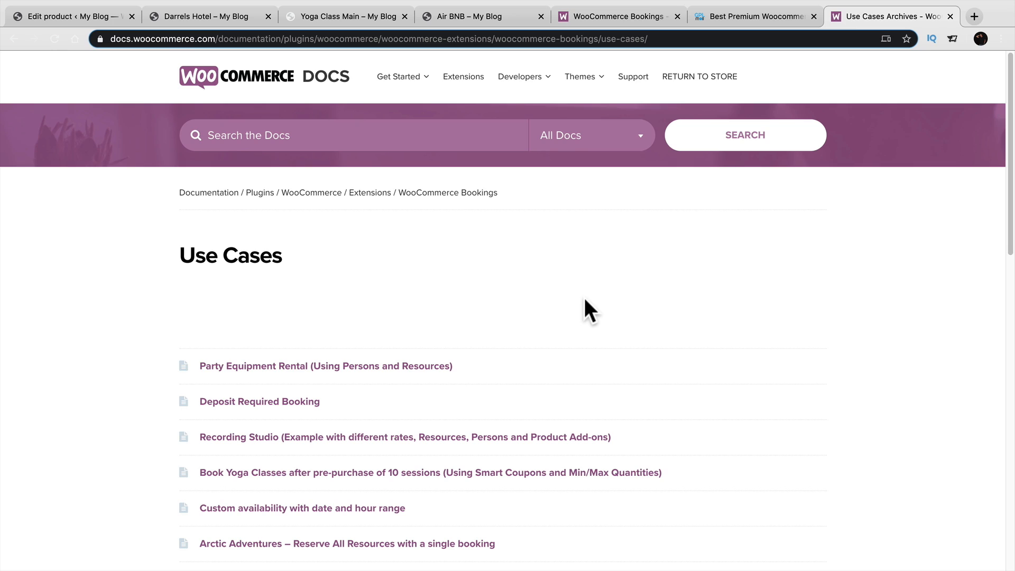
scroll(584, 295, down, 1)
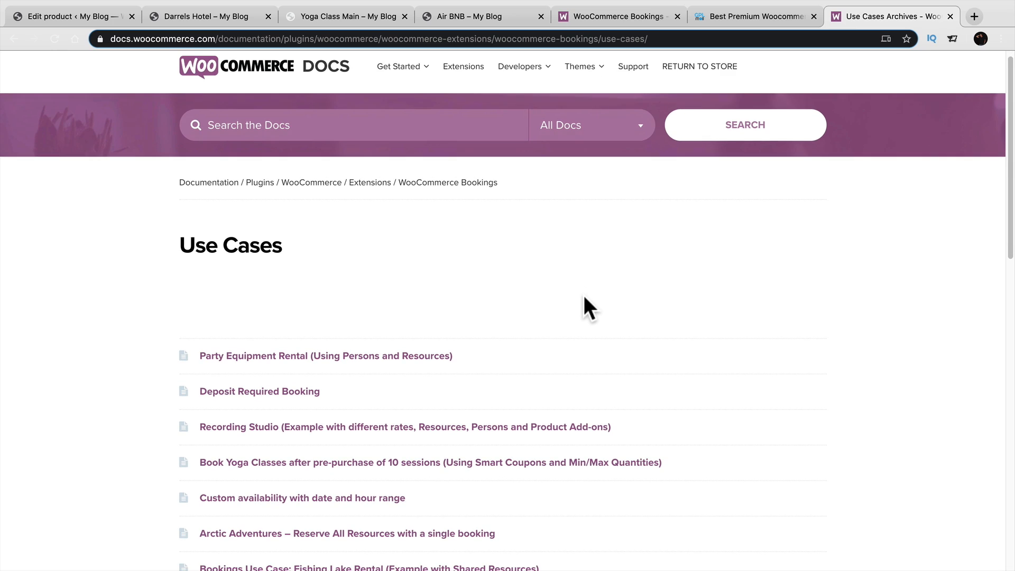
scroll(588, 294, down, 4)
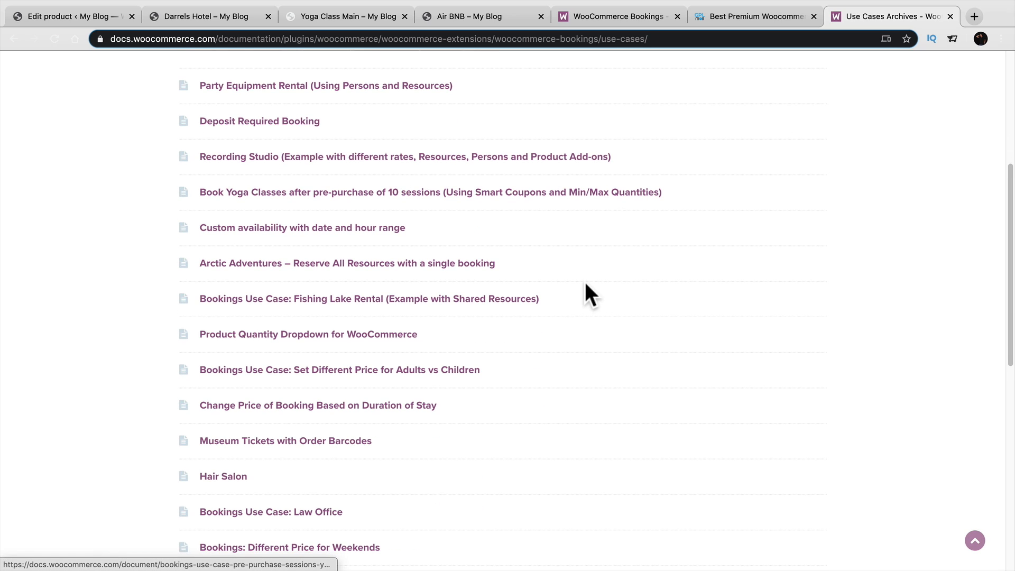
scroll(585, 285, up, 4)
scroll(584, 283, down, 3)
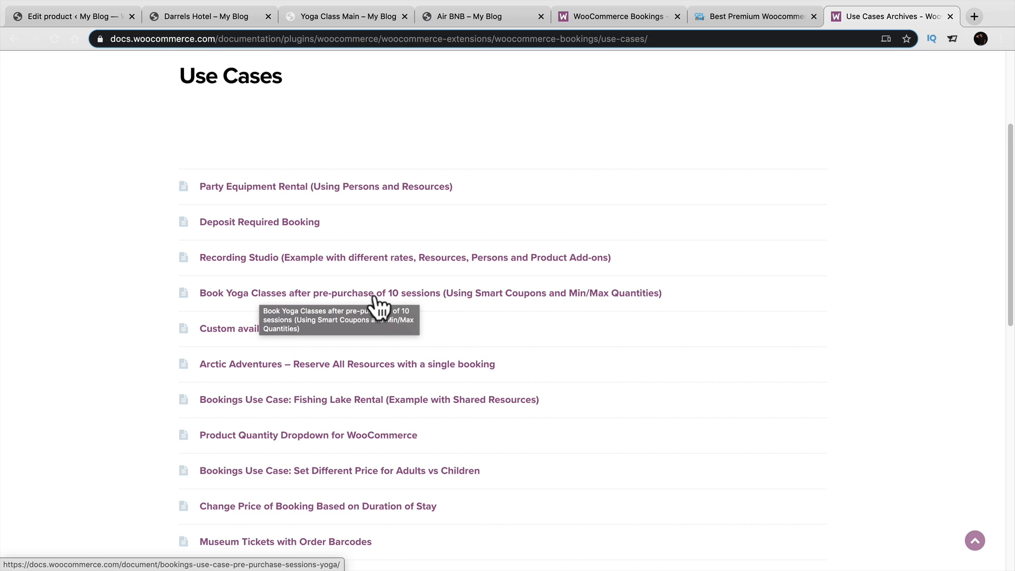
scroll(394, 296, down, 3)
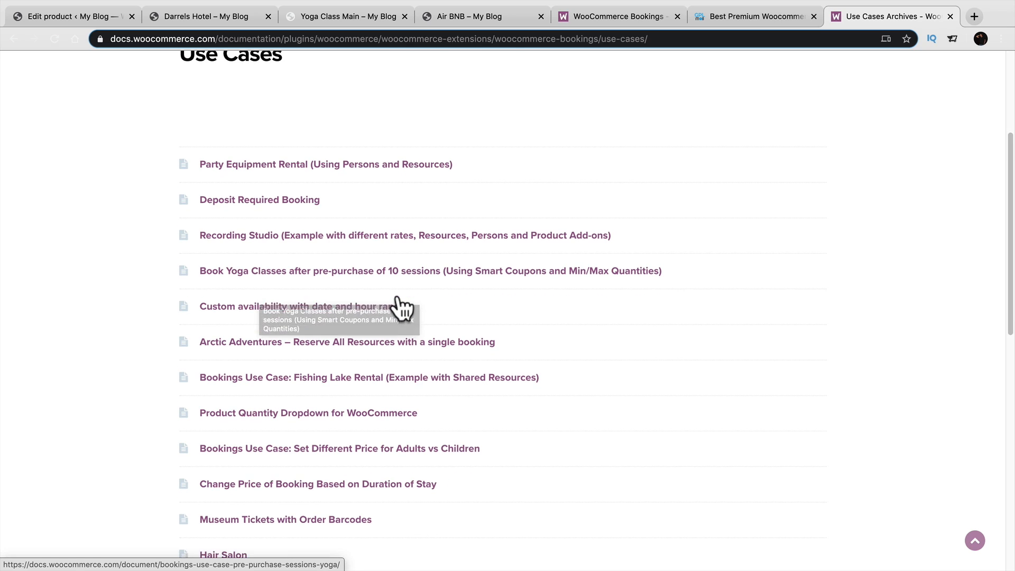
scroll(394, 305, down, 4)
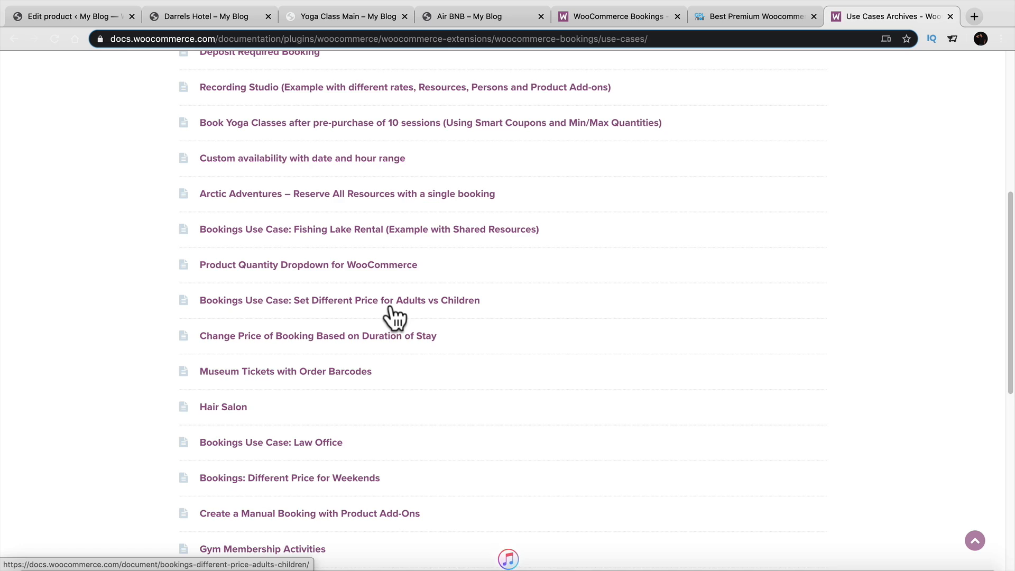
scroll(389, 310, down, 3)
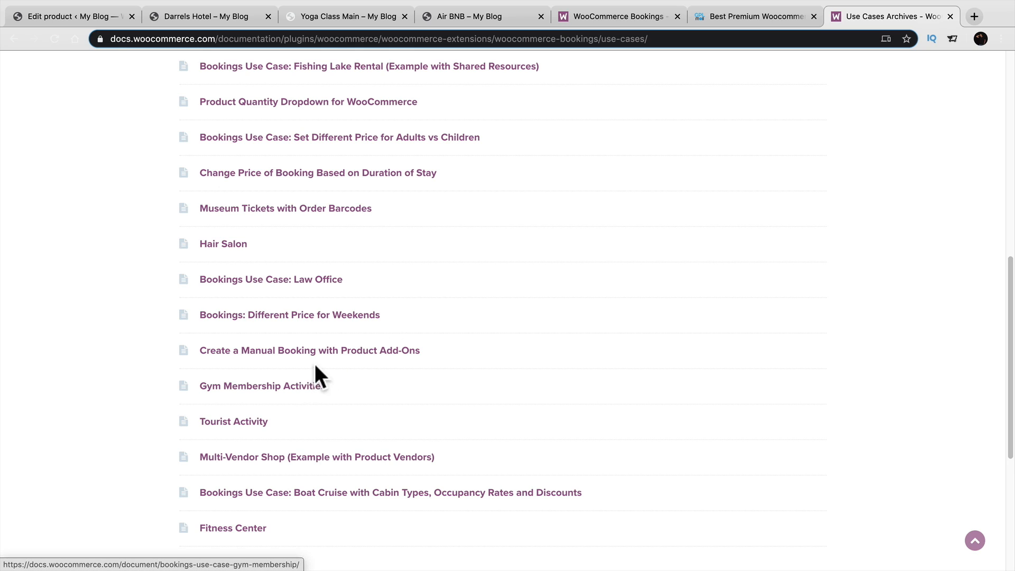
scroll(328, 423, down, 1)
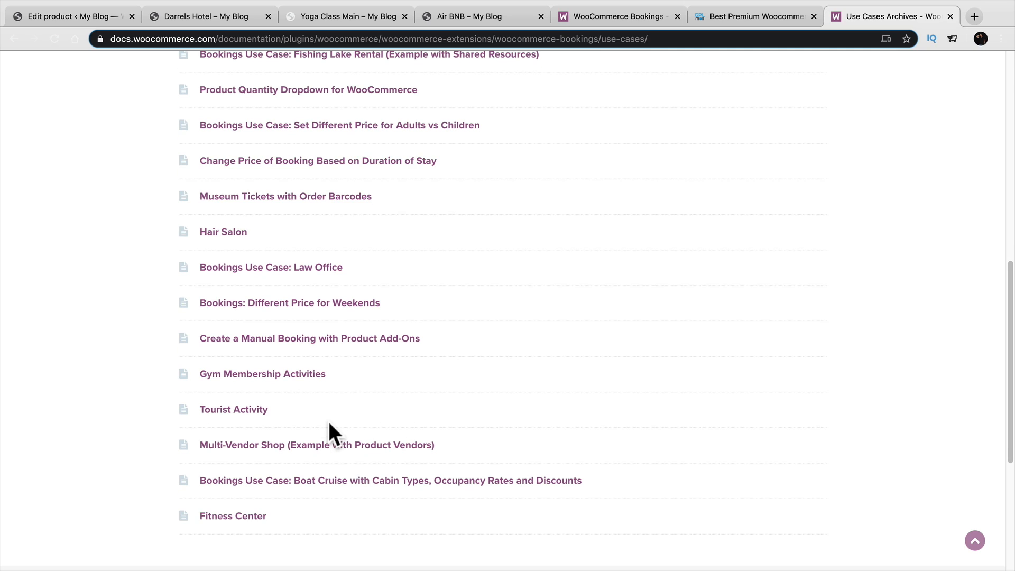
scroll(329, 423, down, 1)
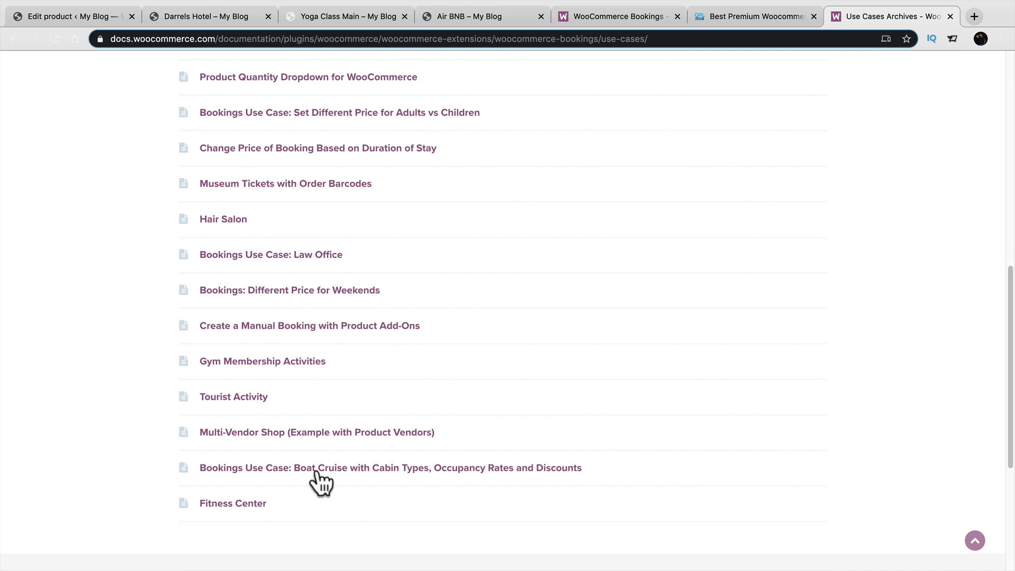
scroll(318, 469, up, 5)
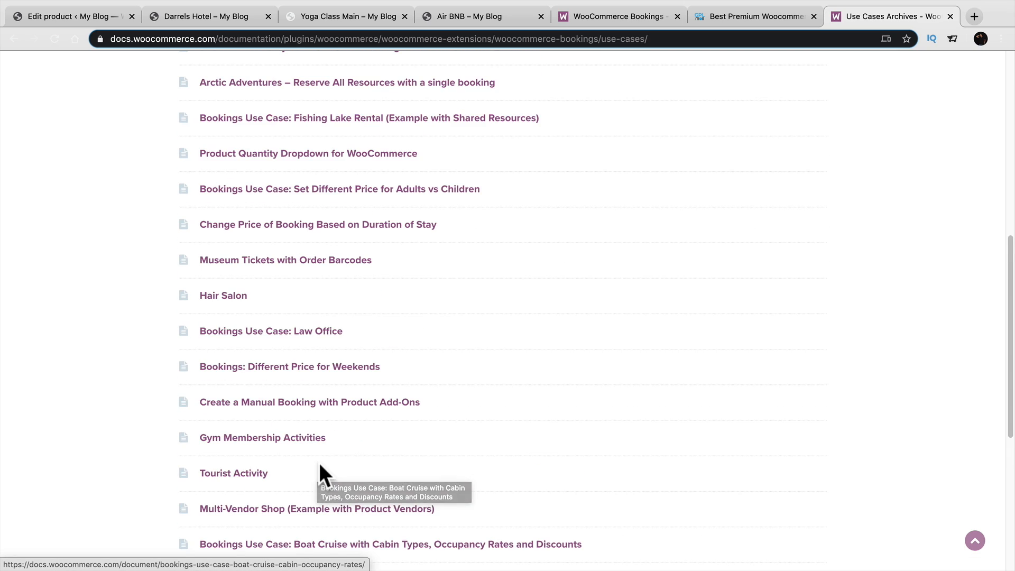
scroll(320, 466, up, 6)
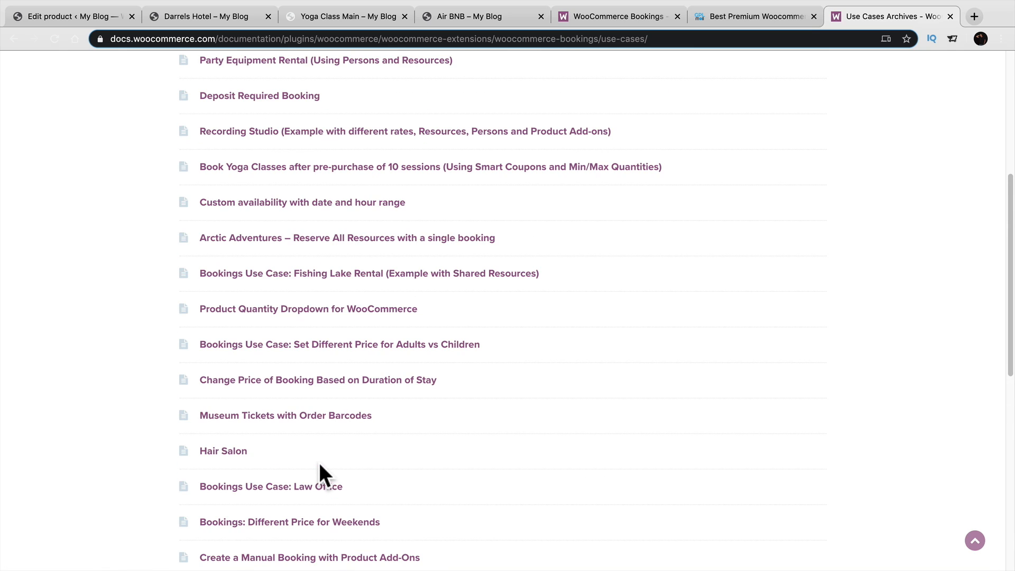
Step: Open the Museum Tickets with Order Barcodes use case in an incognito window, and close it again
right_click(319, 462)
click(336, 421)
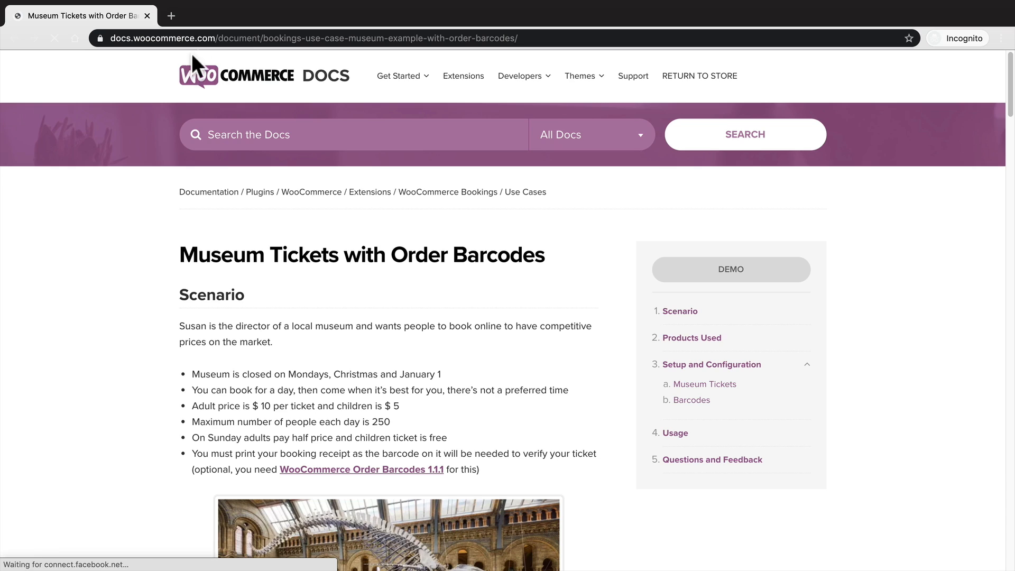
key(super+w)
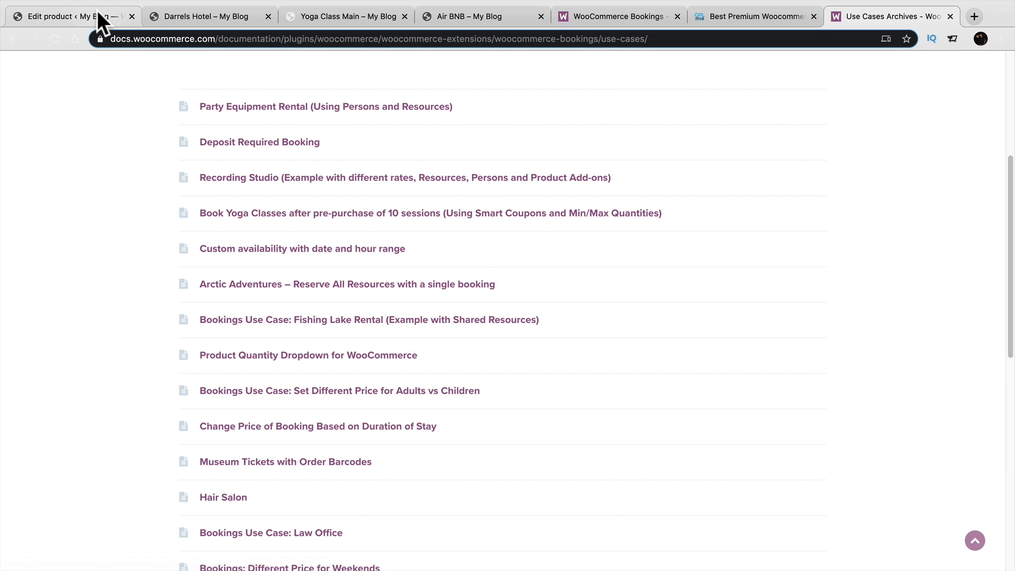
Step: Switch to the Yoga Class Main product page on the store
click(177, 16)
click(316, 16)
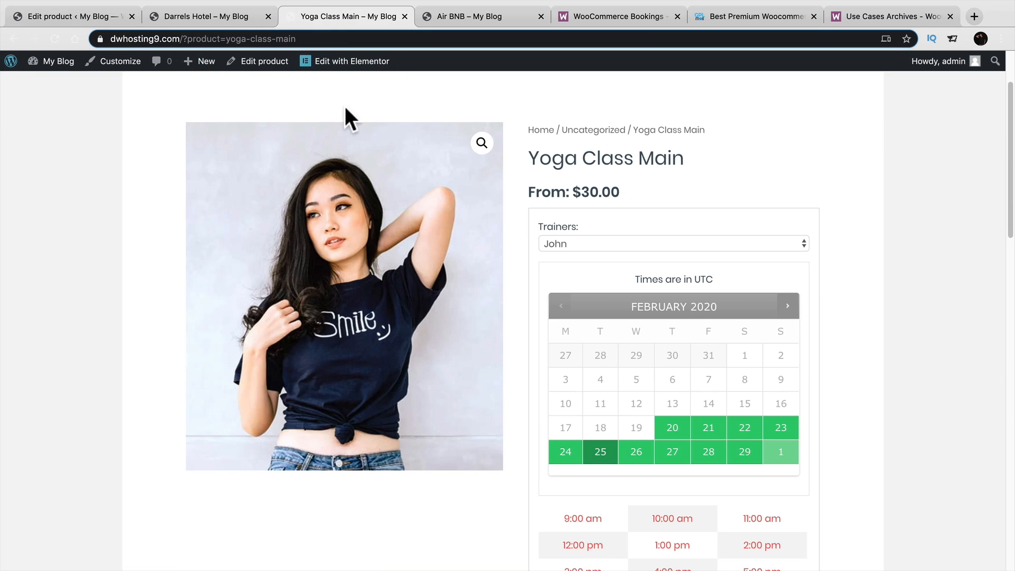